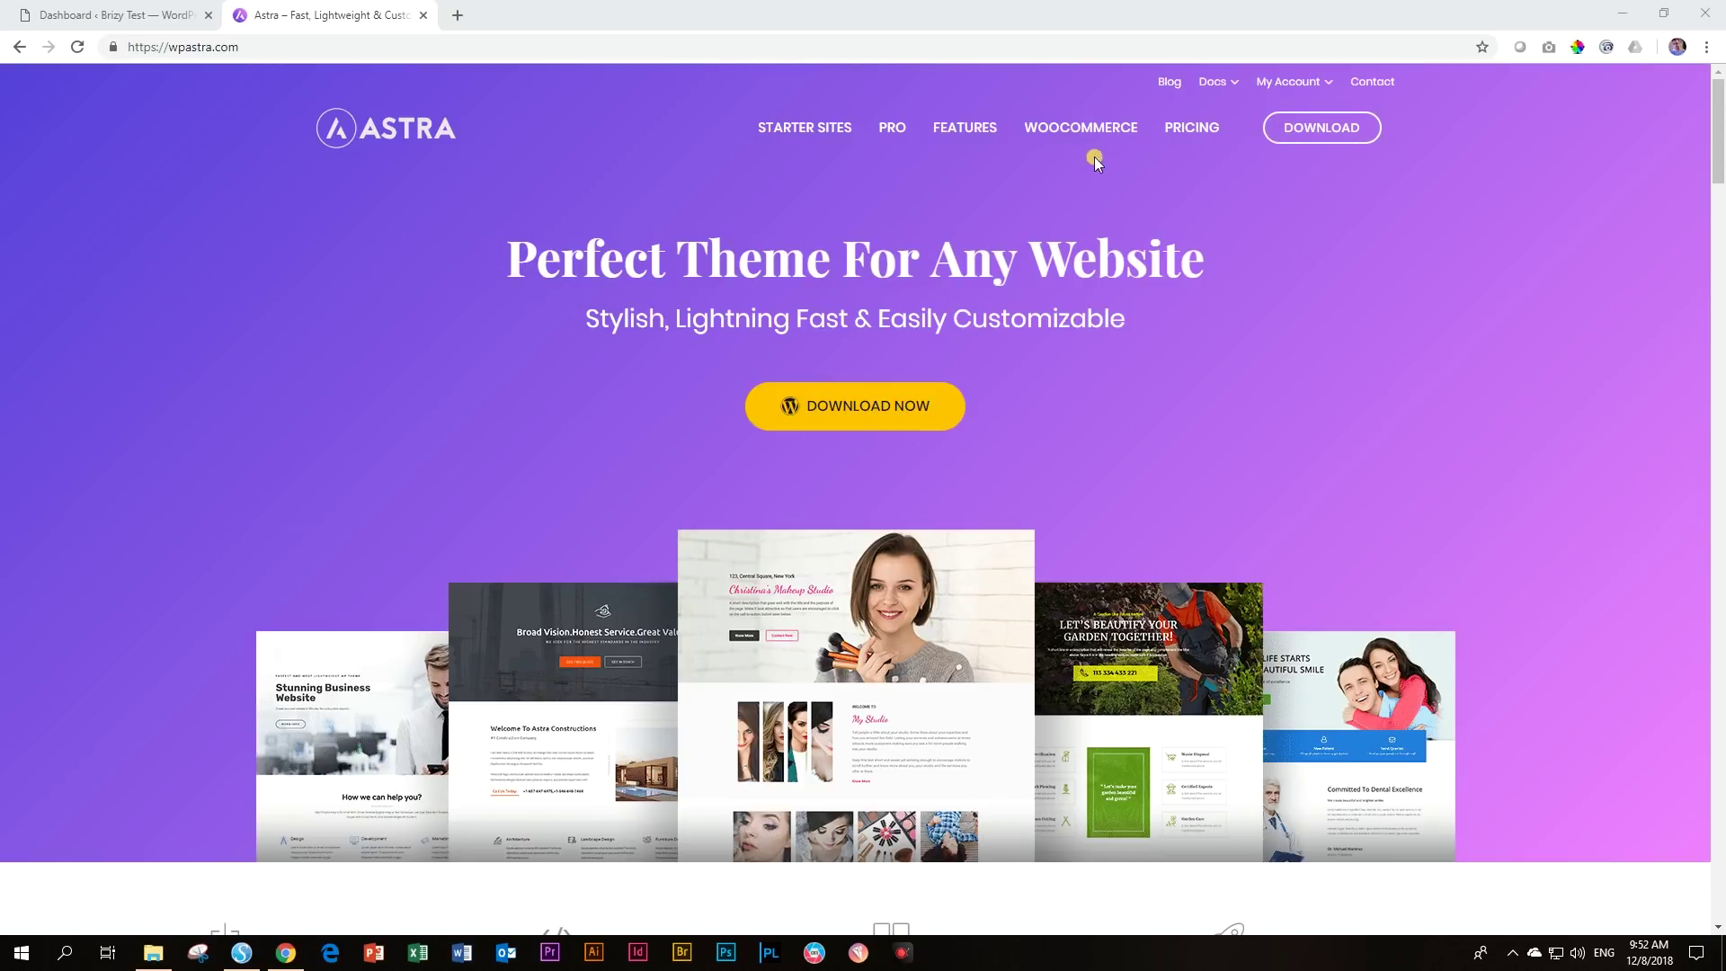
# - Skim the wpastra.com homepage, then go to the Astra Pricing page
pyautogui.scroll(-15, 971, 490)
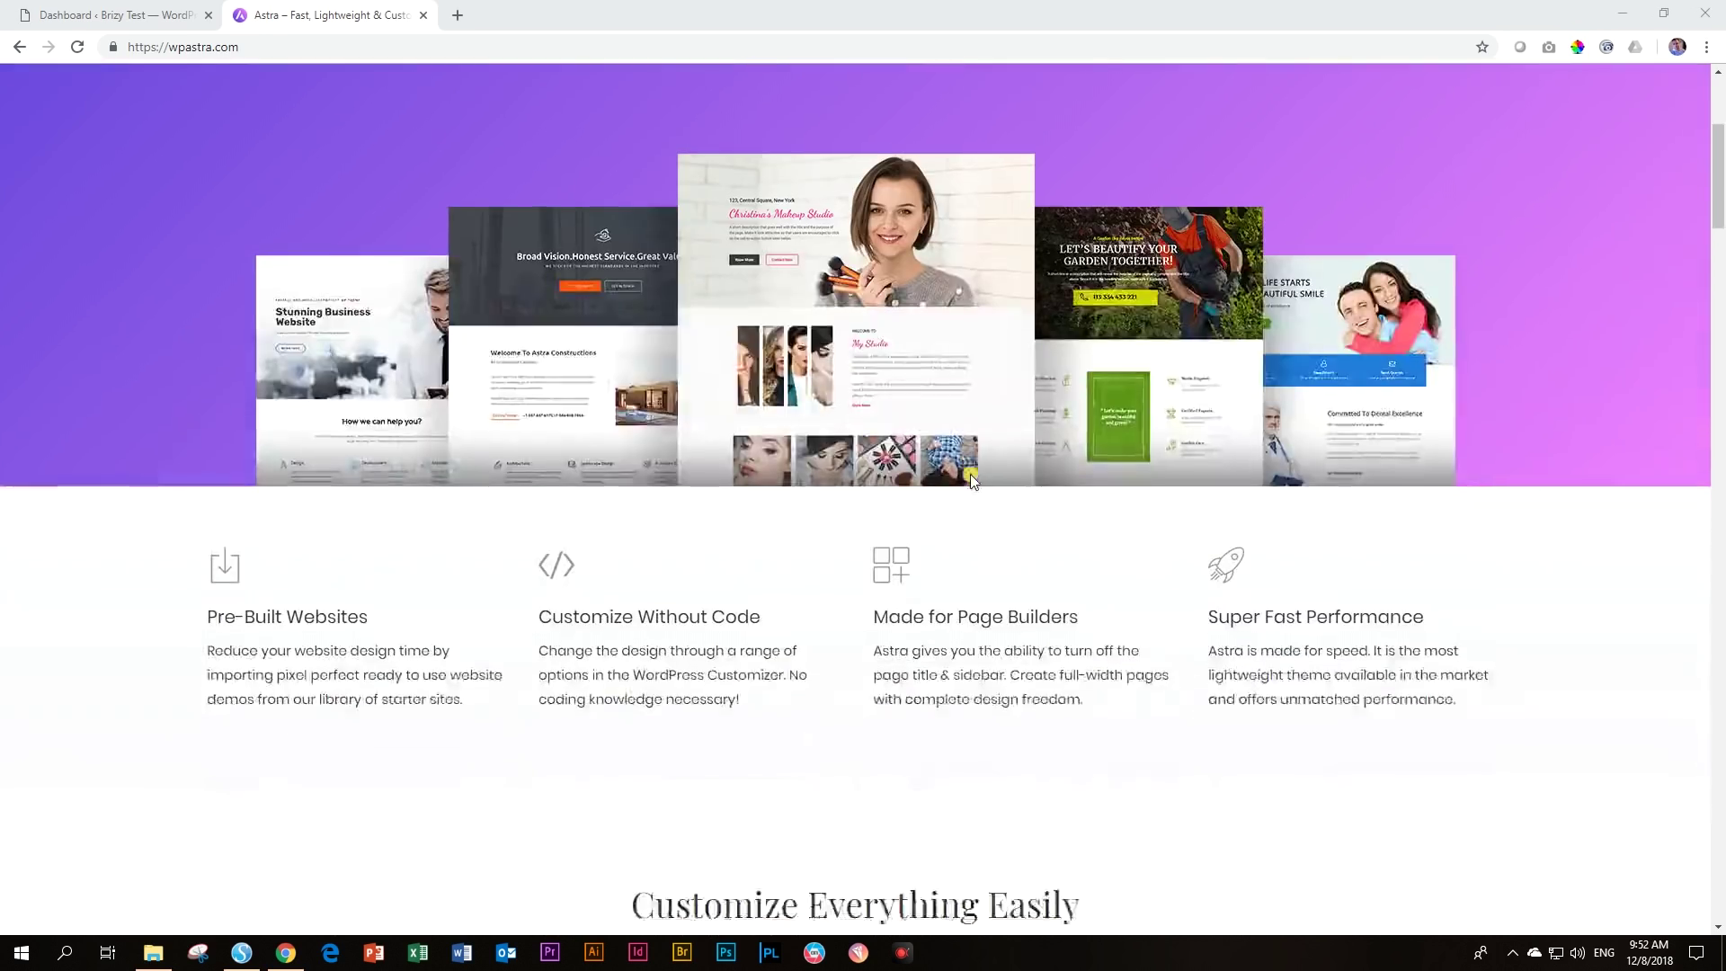
pyautogui.scroll(-5, 971, 484)
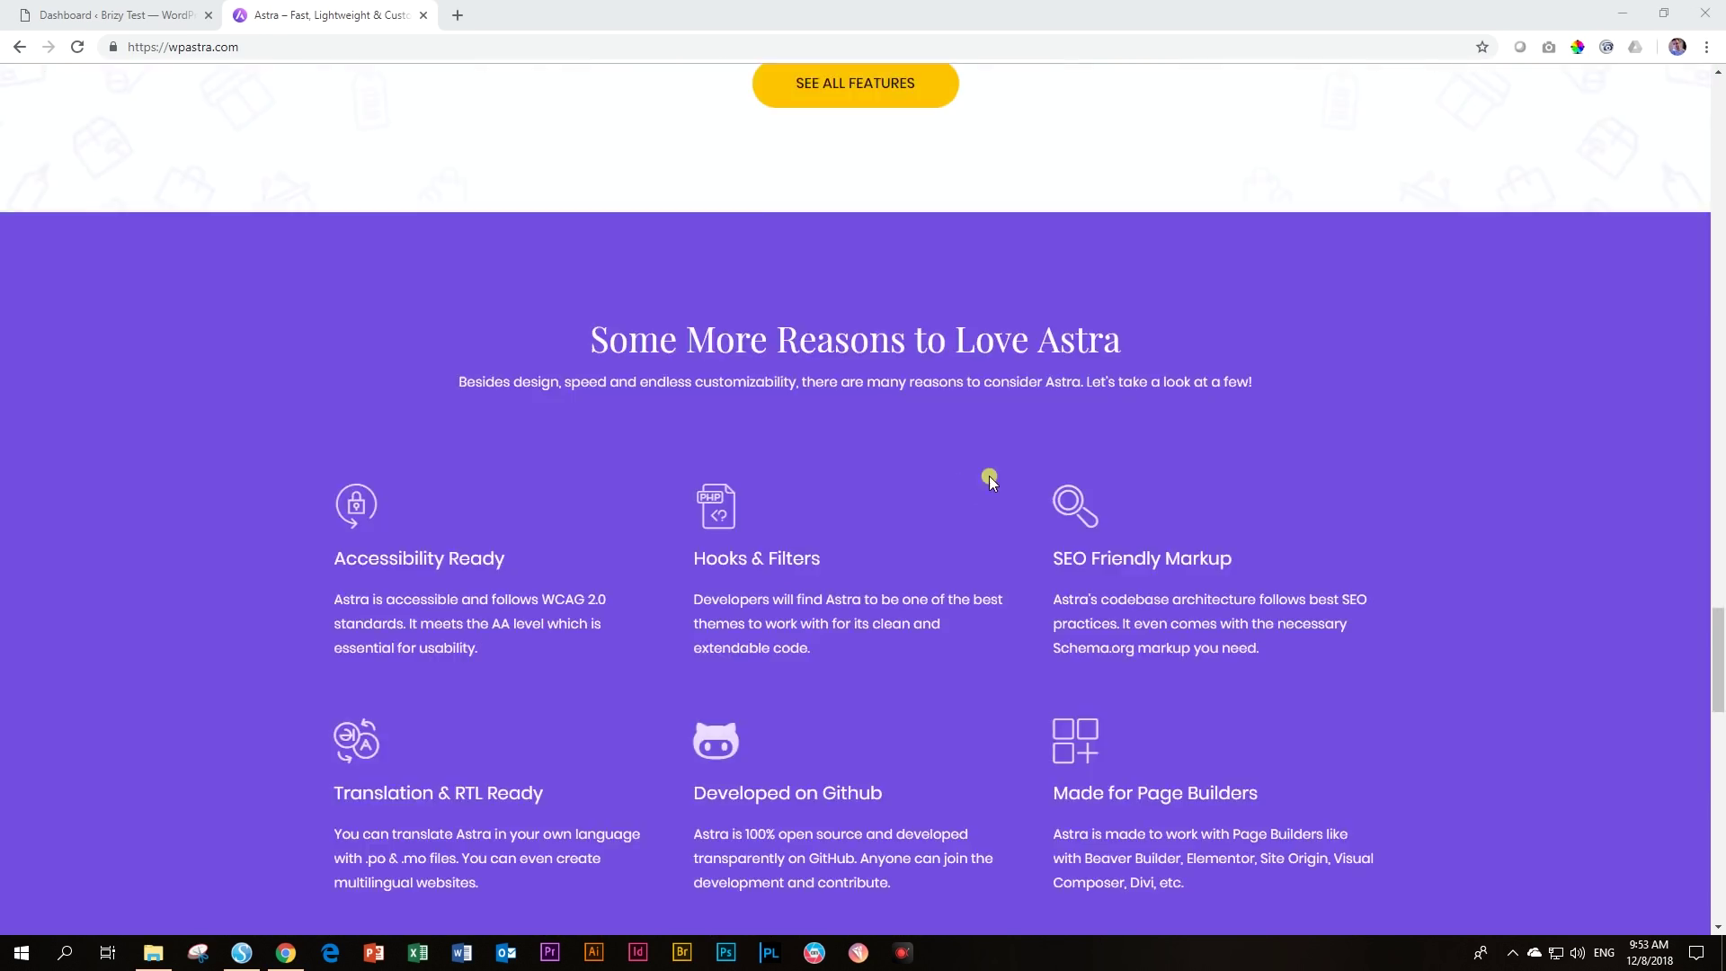
pyautogui.scroll(20, 989, 476)
pyautogui.scroll(8, 989, 483)
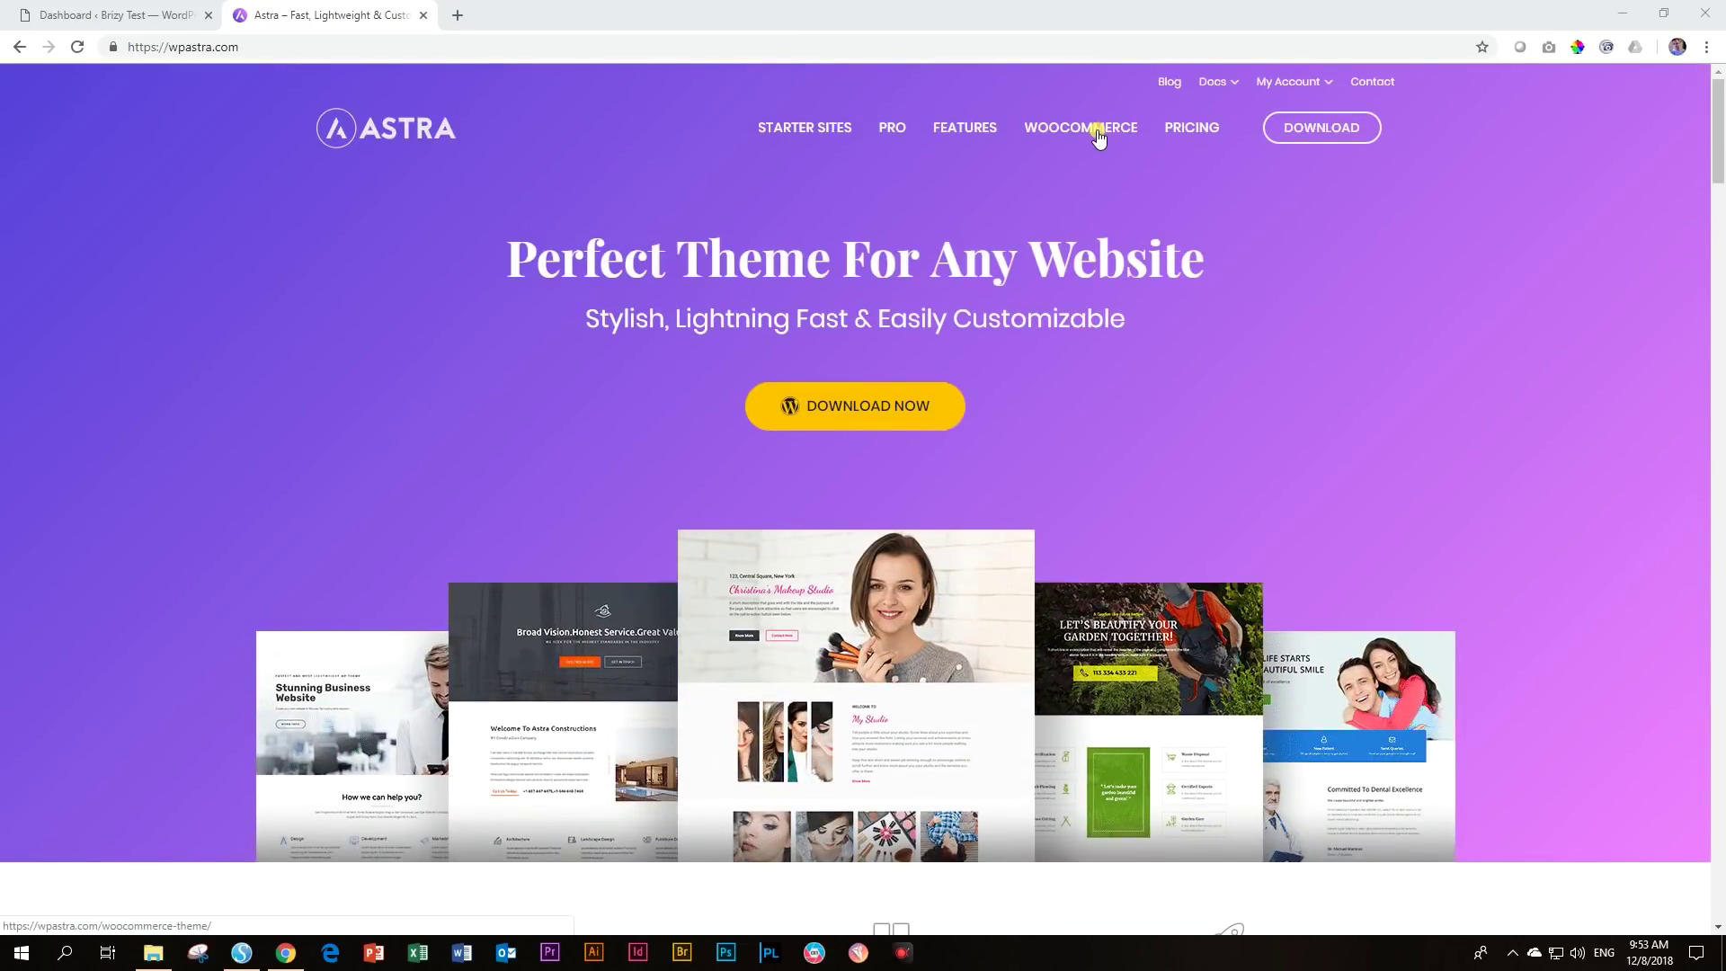
pyautogui.click(1181, 133)
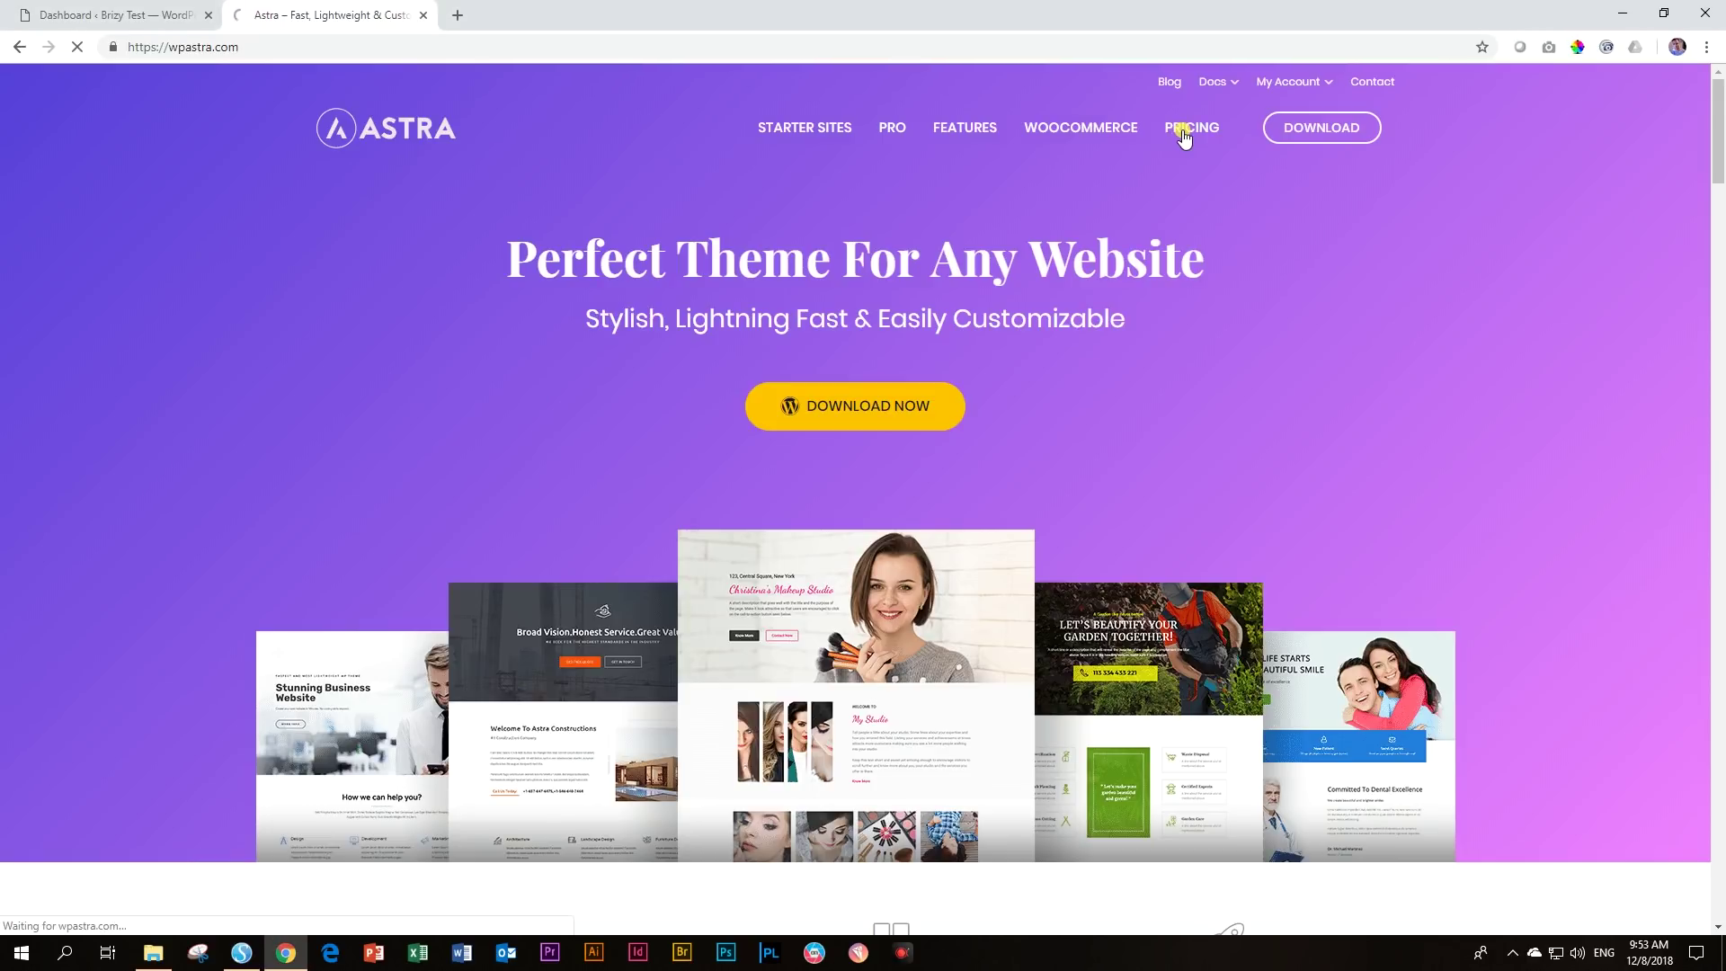
# - Compare the $59, $169 and $249 Astra plans' feature tooltips, then close the tab
pyautogui.scroll(-5, 1079, 330)
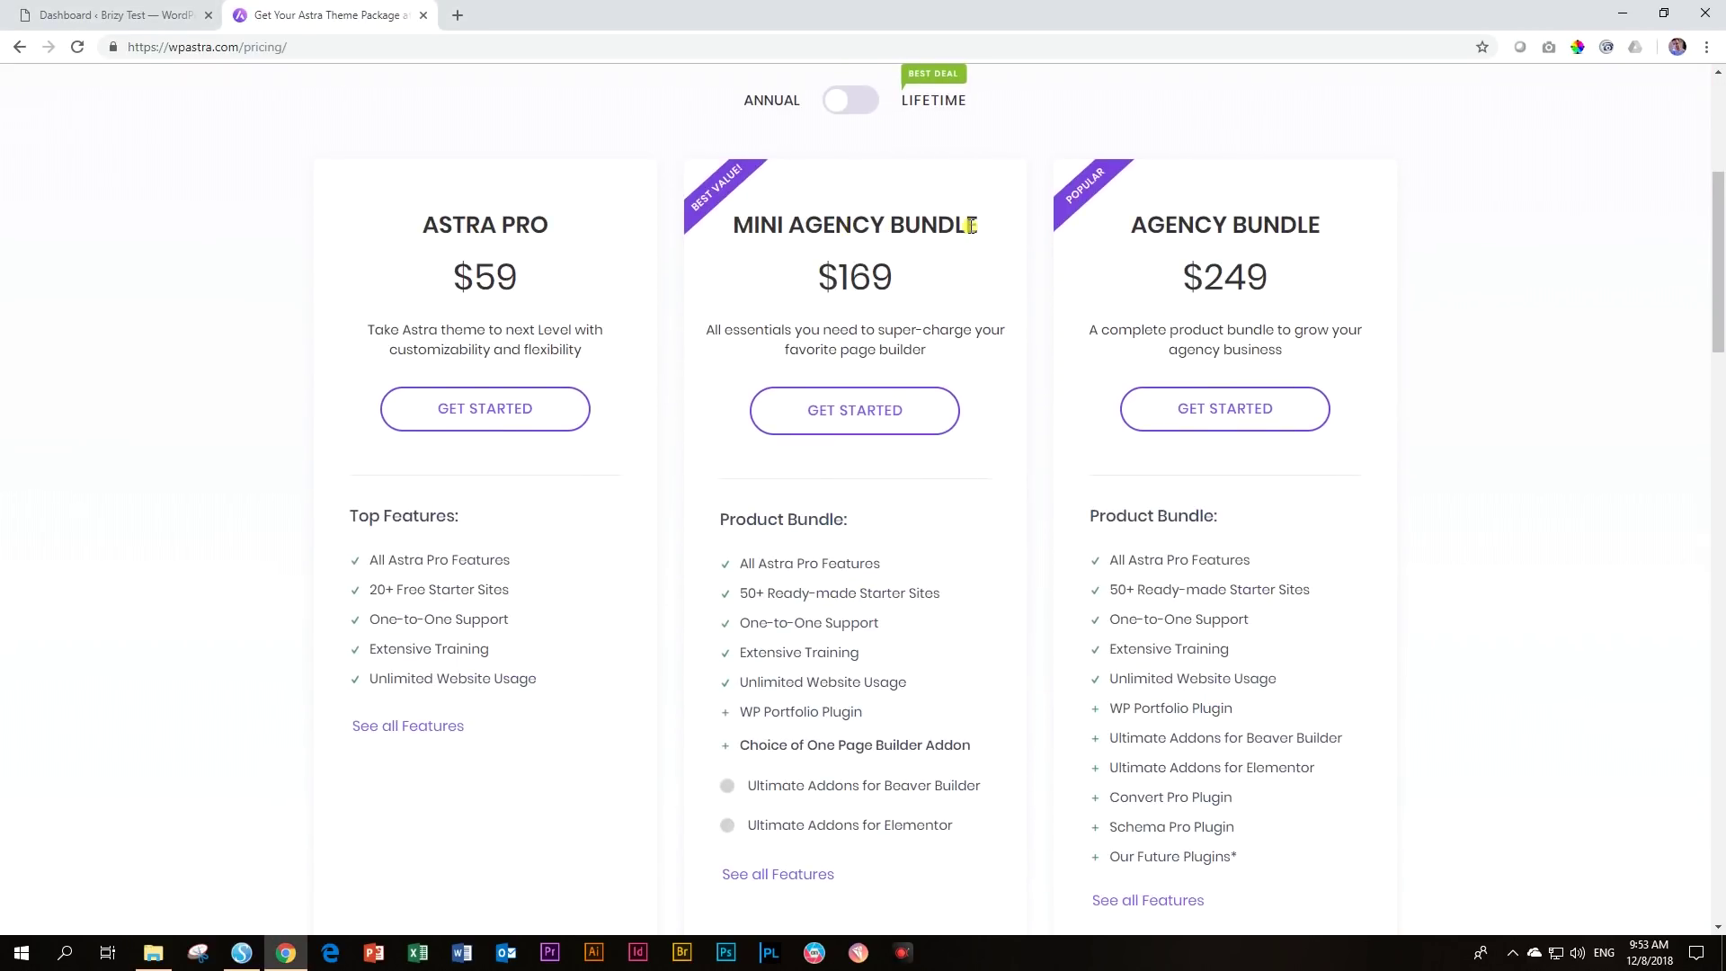
pyautogui.scroll(-2, 1325, 236)
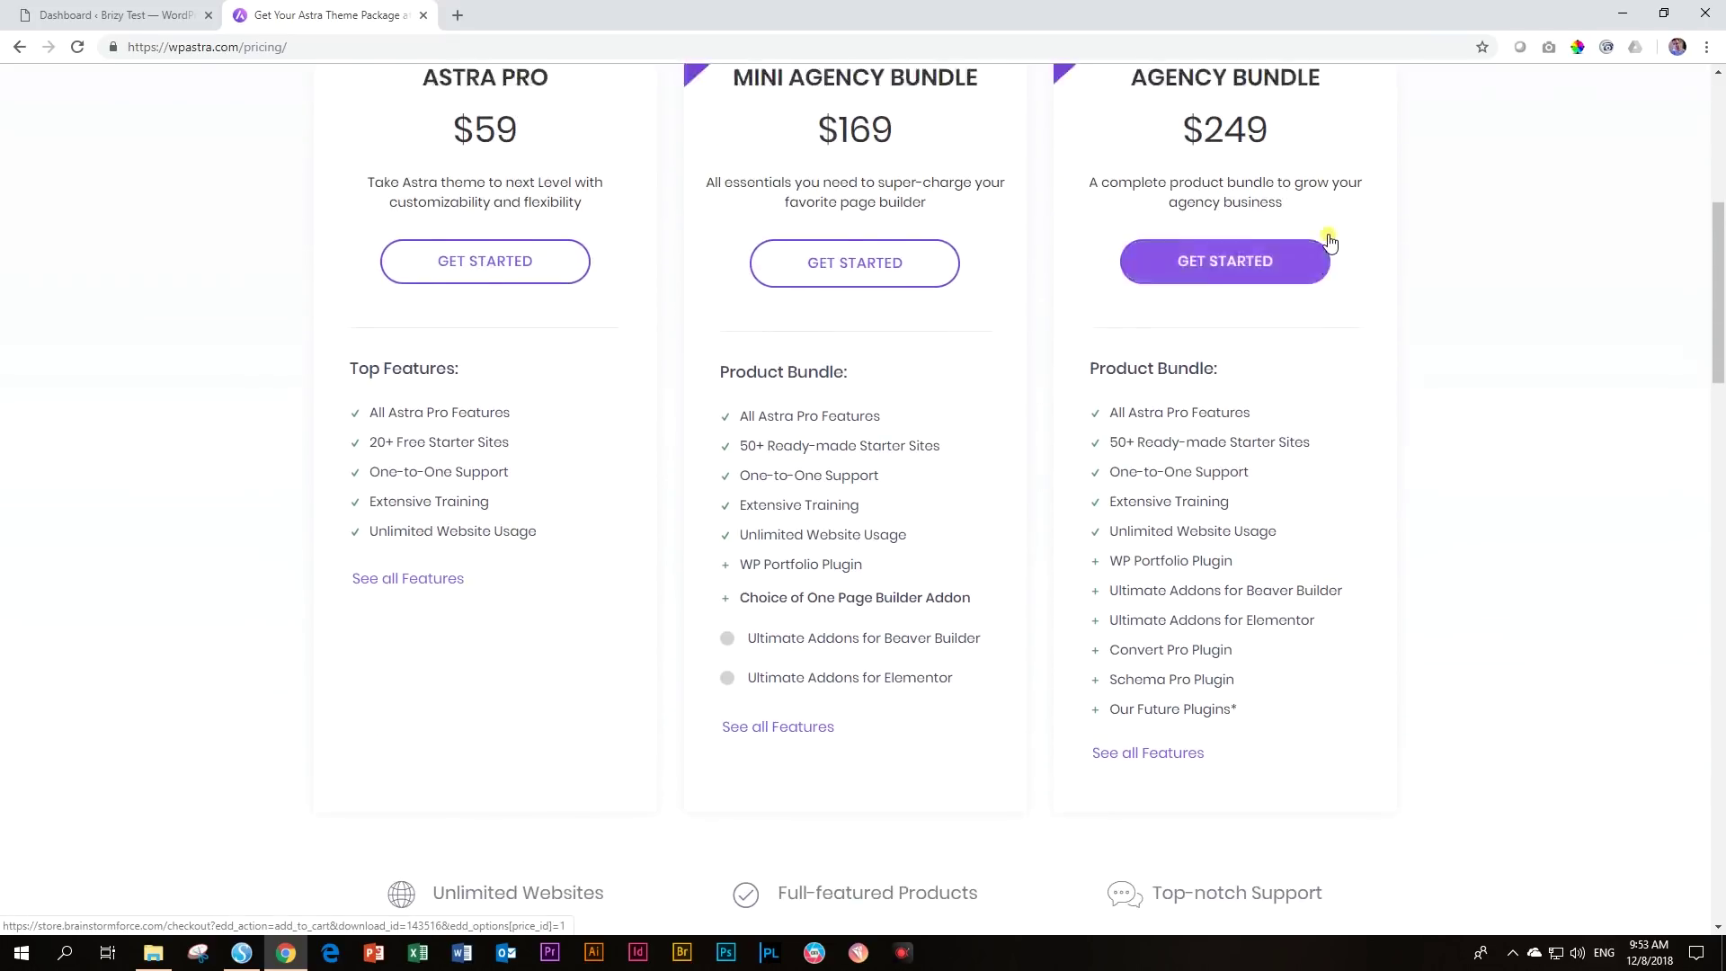
pyautogui.scroll(2, 1325, 231)
pyautogui.scroll(-2, 733, 619)
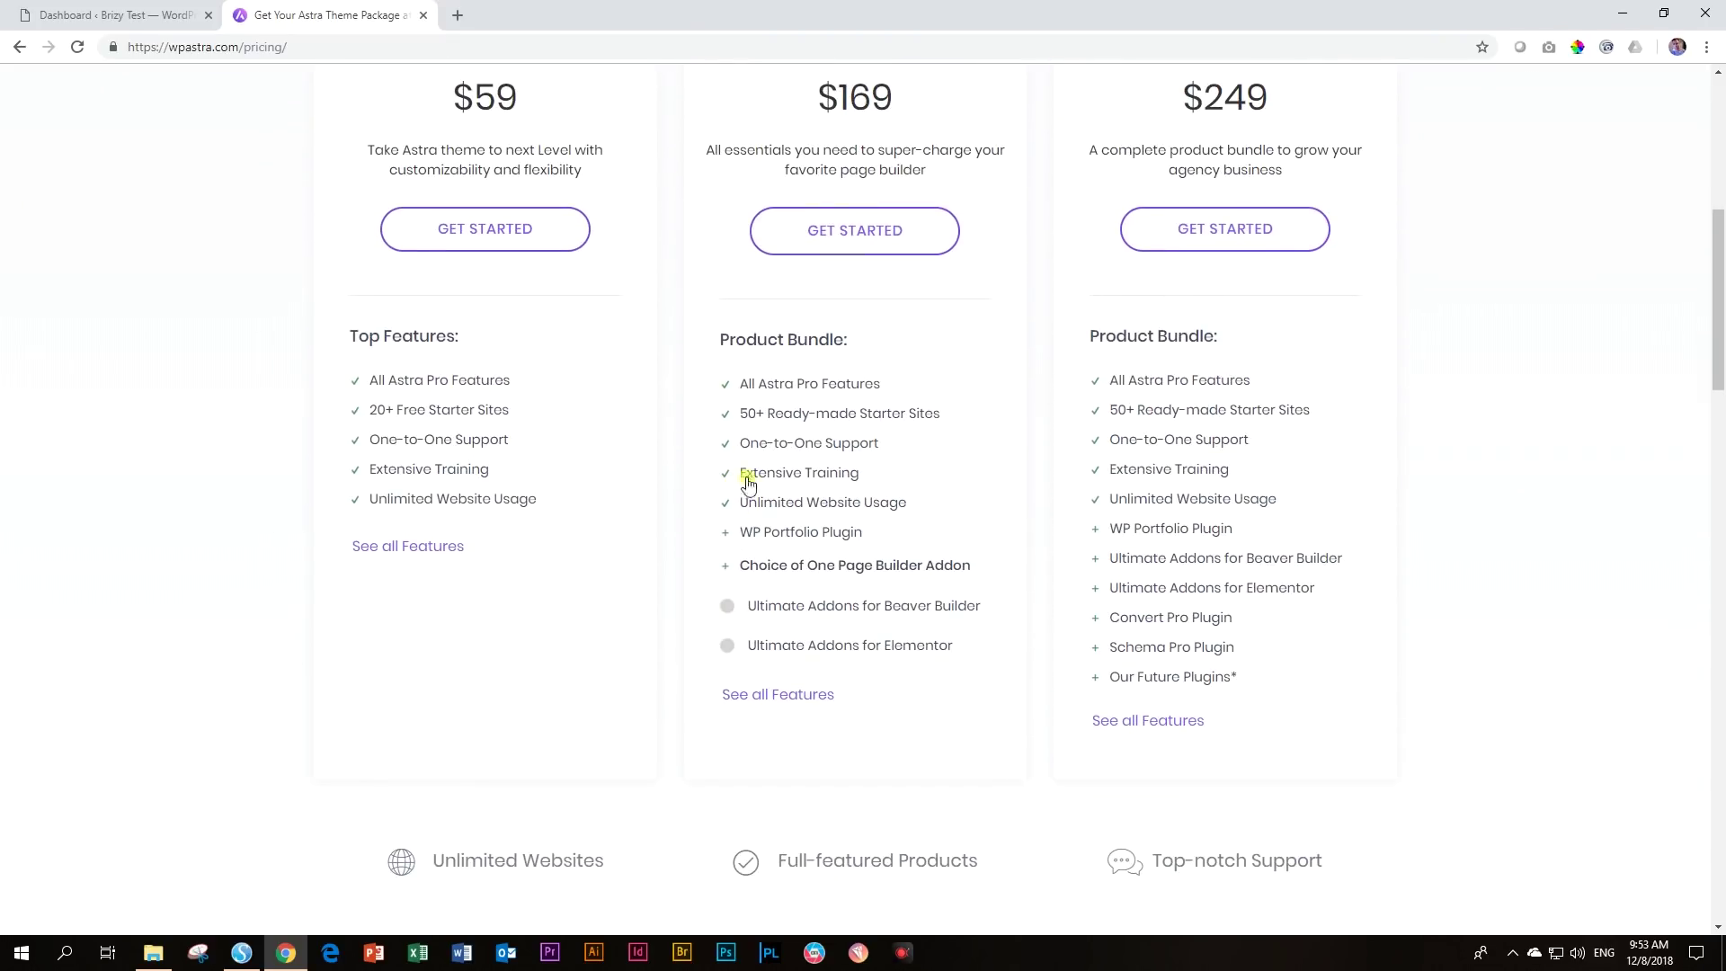
pyautogui.moveTo(779, 399)
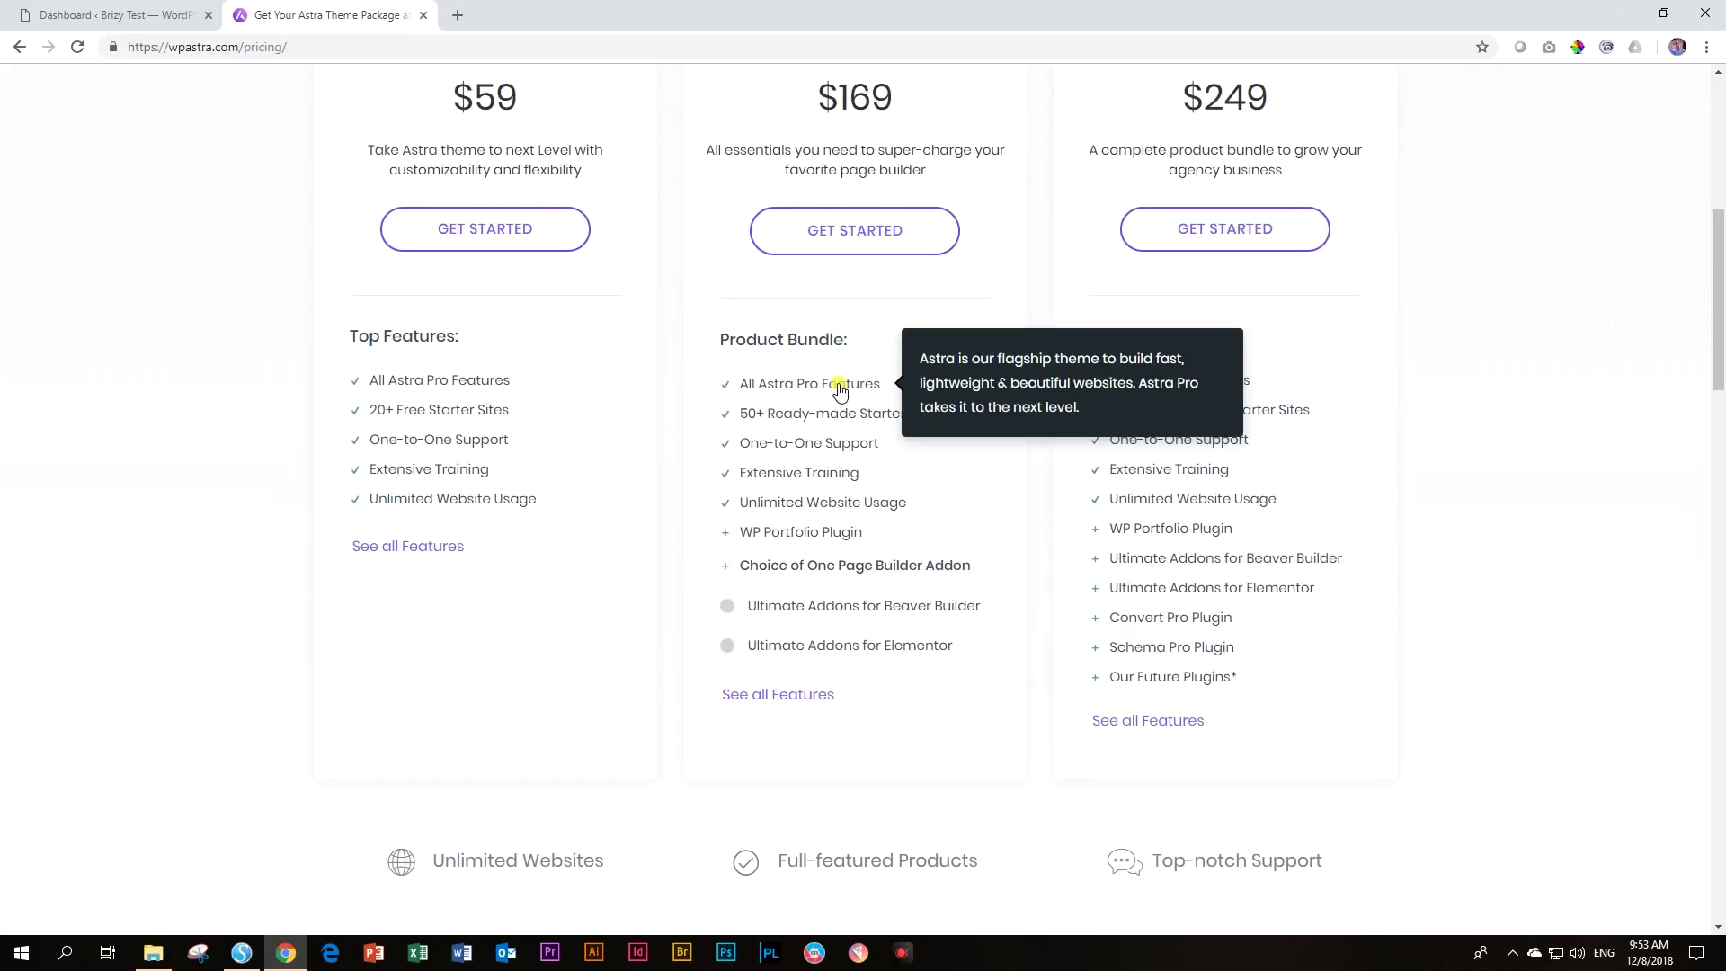
pyautogui.moveTo(861, 443)
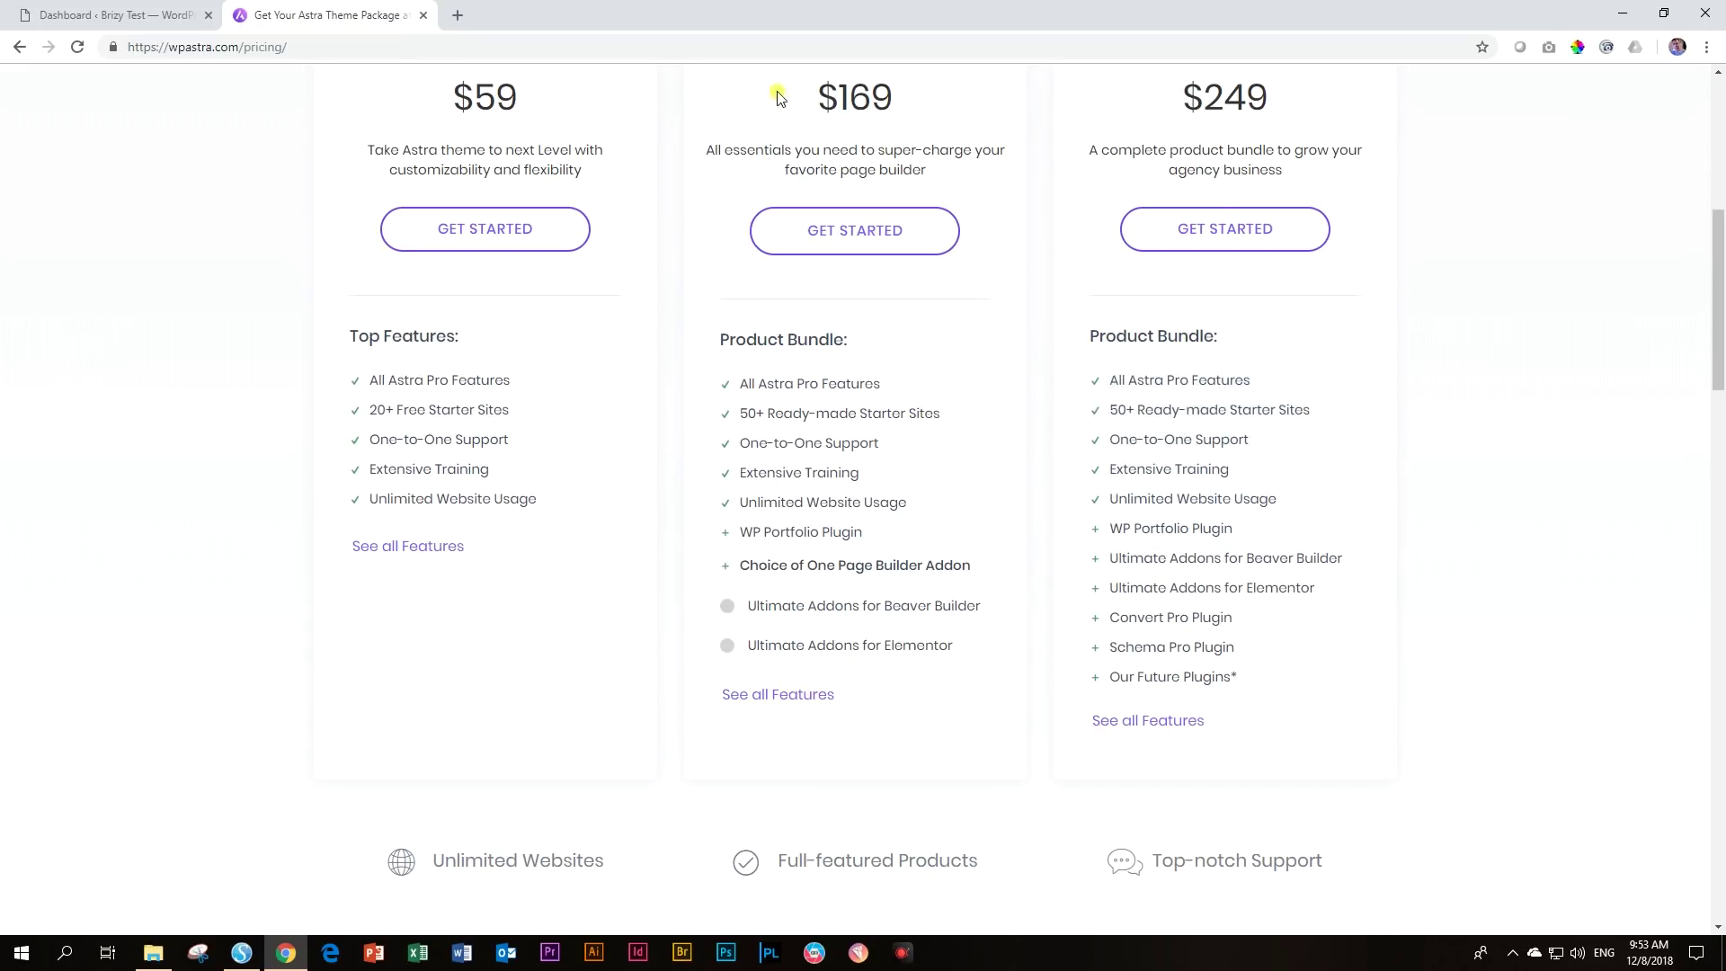
pyautogui.scroll(3, 909, 346)
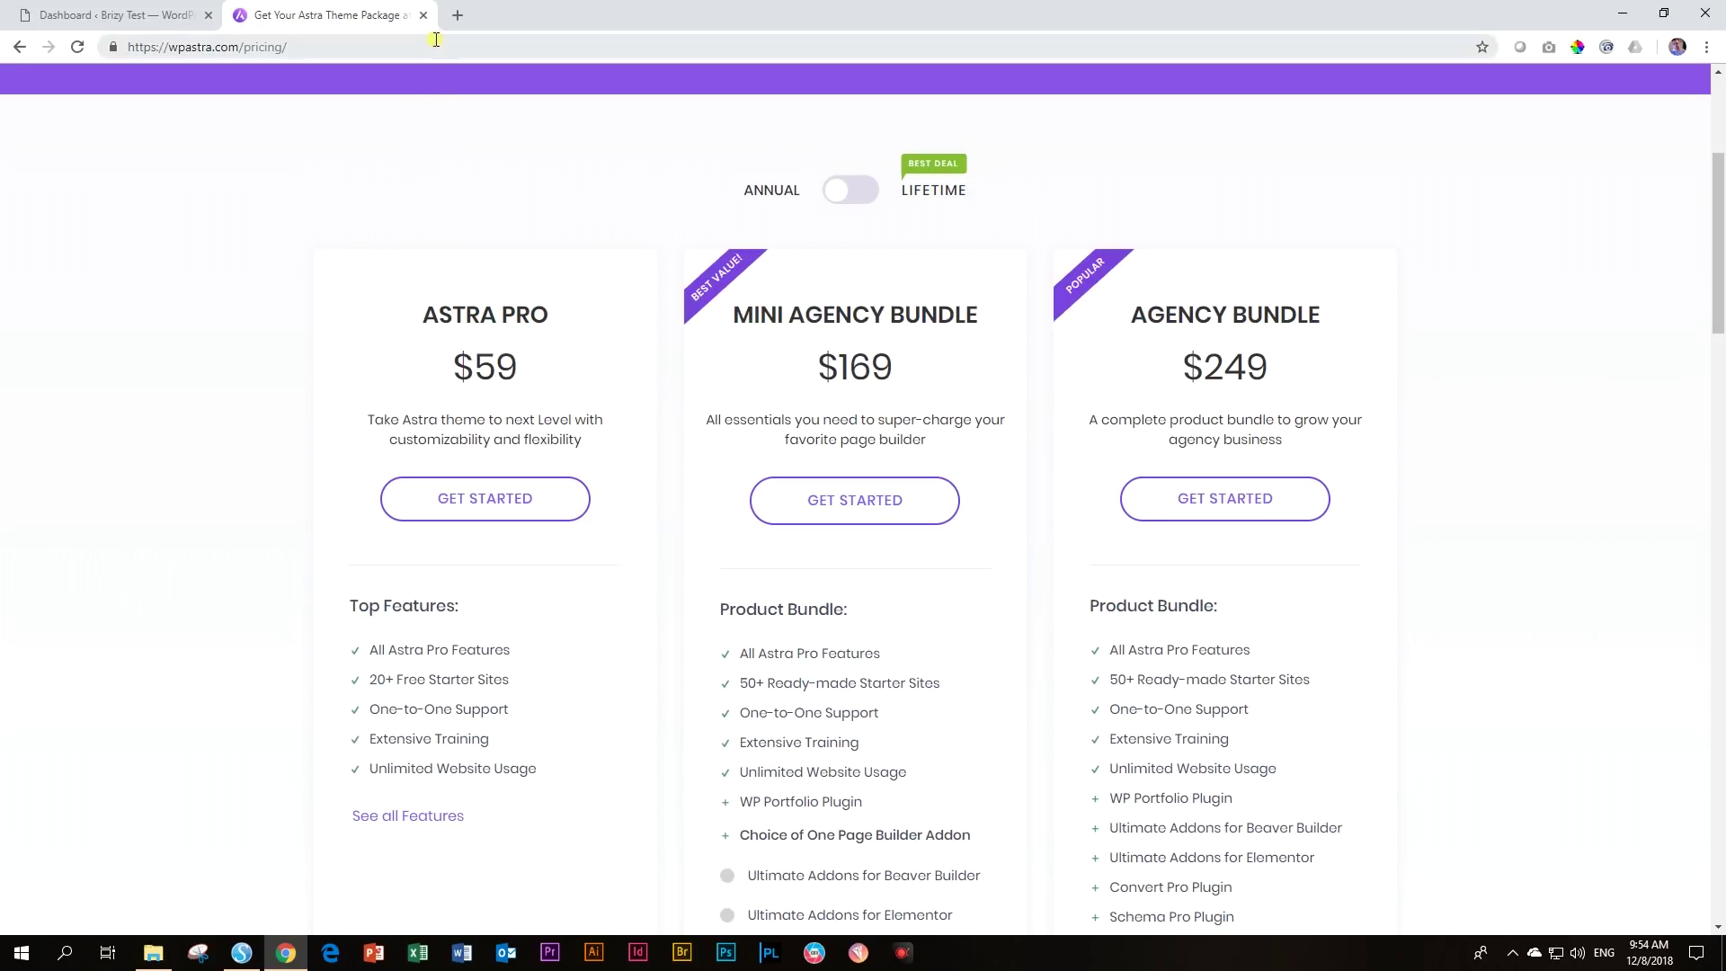
pyautogui.click(423, 16)
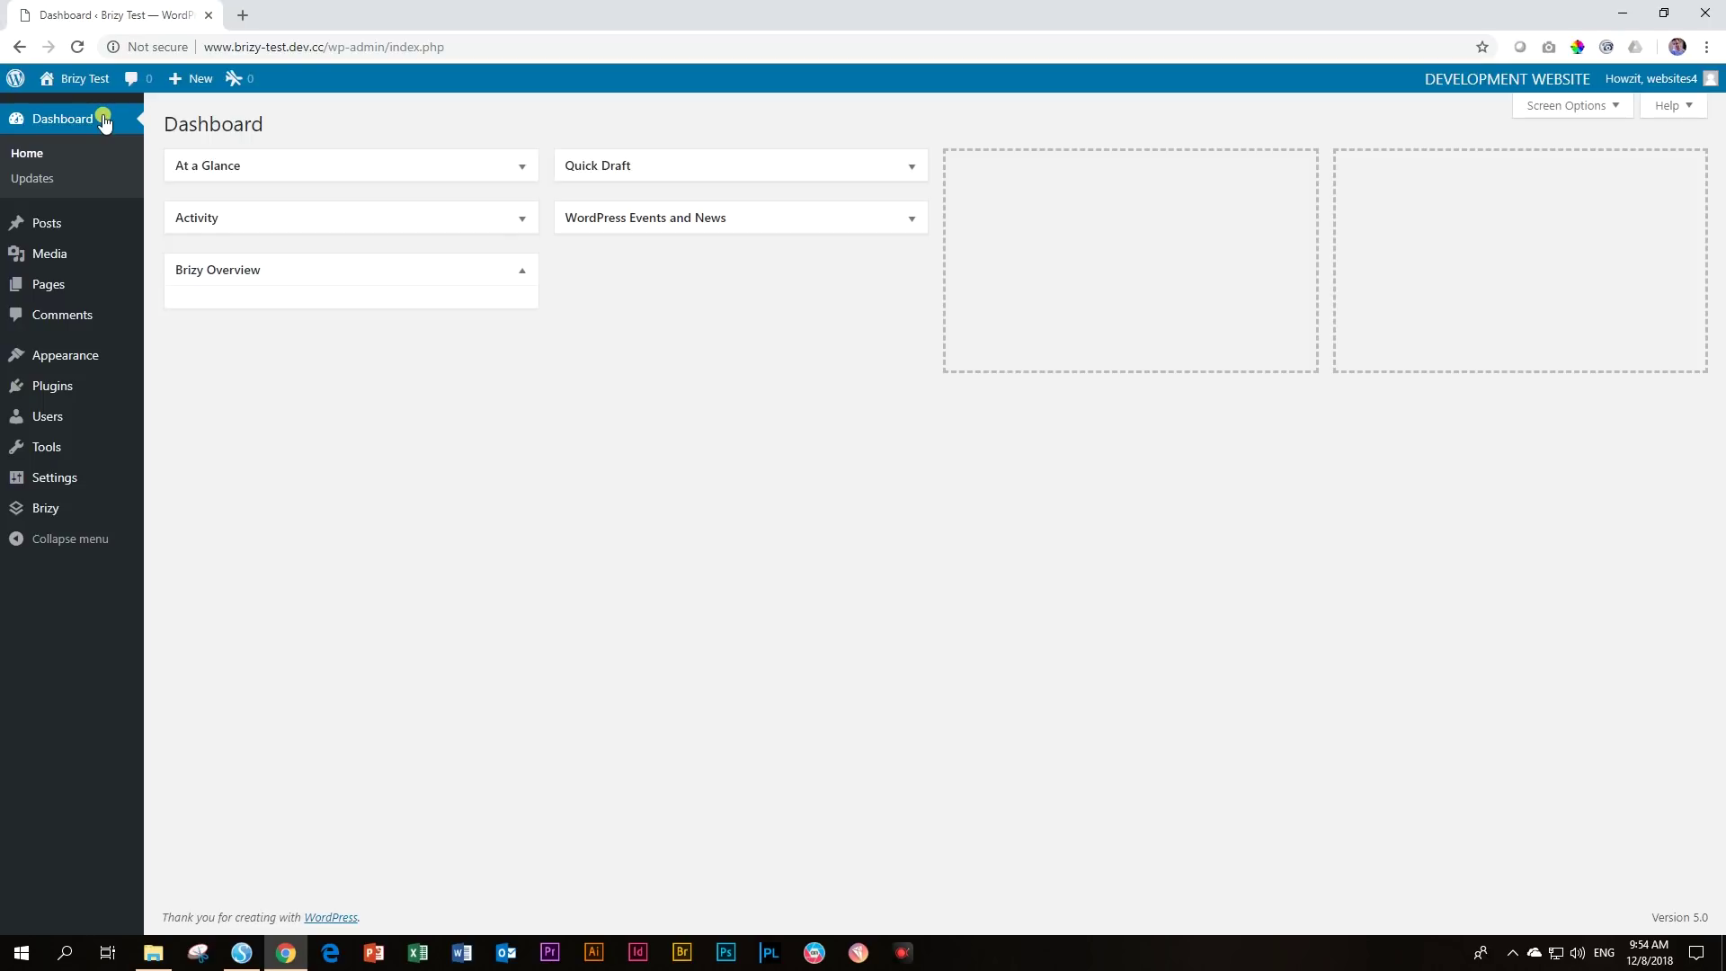
# - Check the installed plugins list and which theme is currently active
pyautogui.moveTo(89, 380)
pyautogui.click(169, 394)
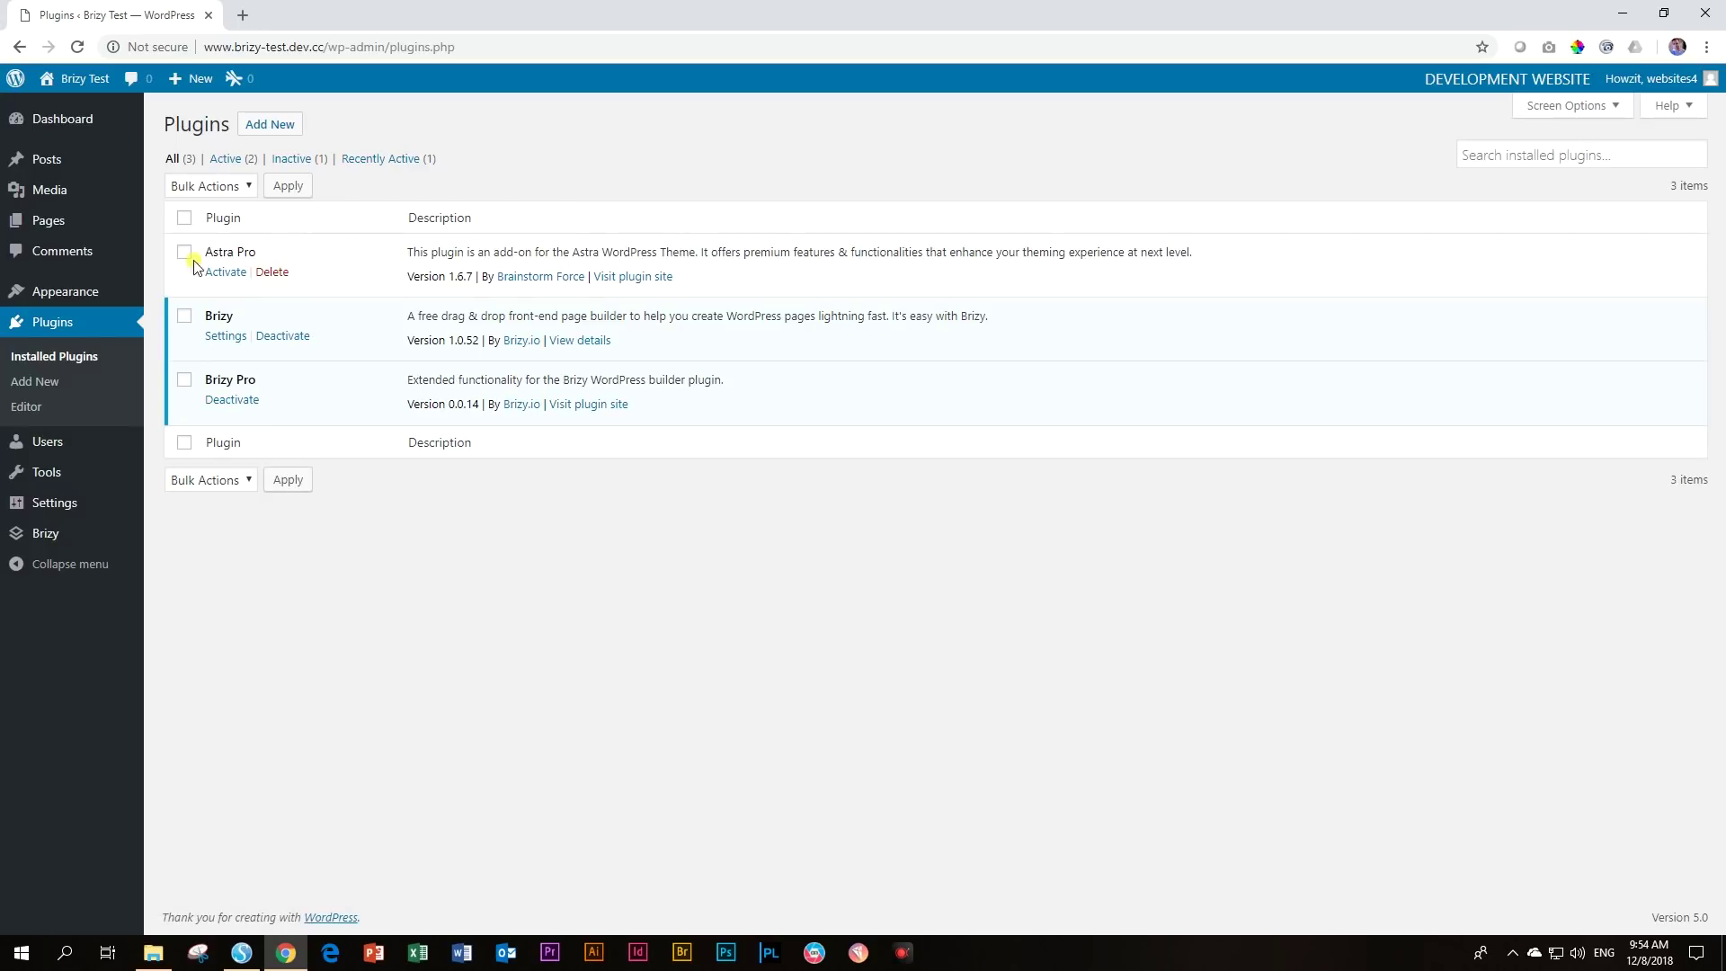
pyautogui.moveTo(77, 293)
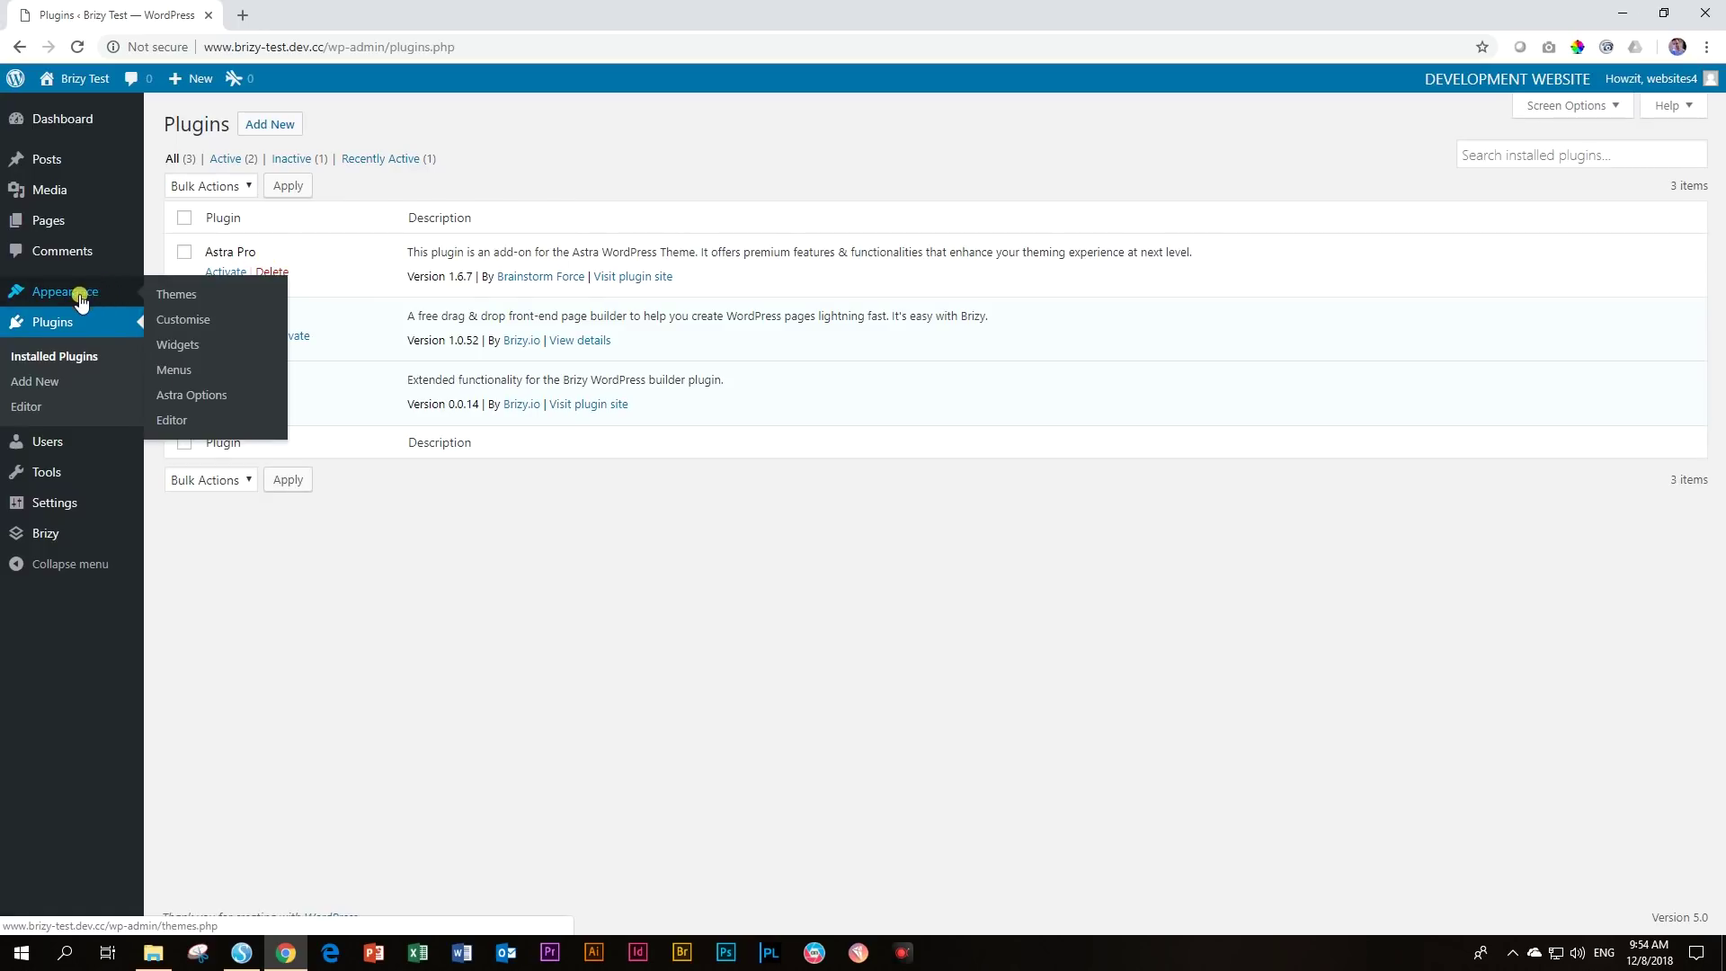
pyautogui.click(167, 294)
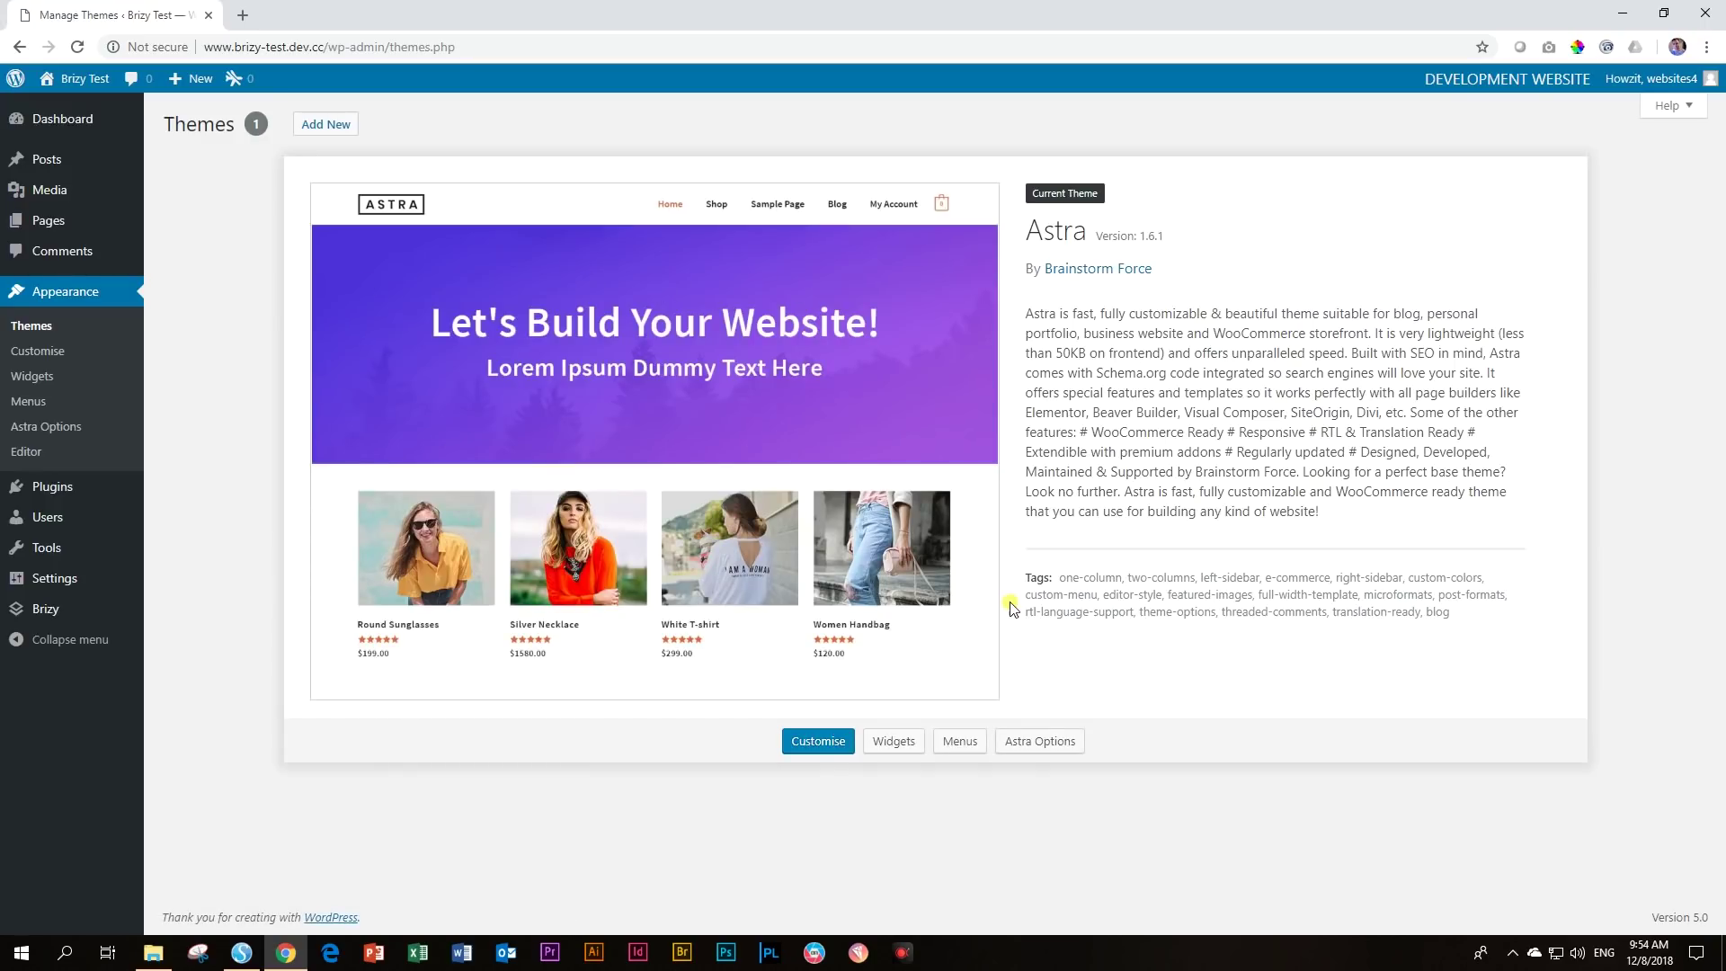
# - Search the plugin directory for 'astra starter sites', then install and activate it
pyautogui.moveTo(72, 488)
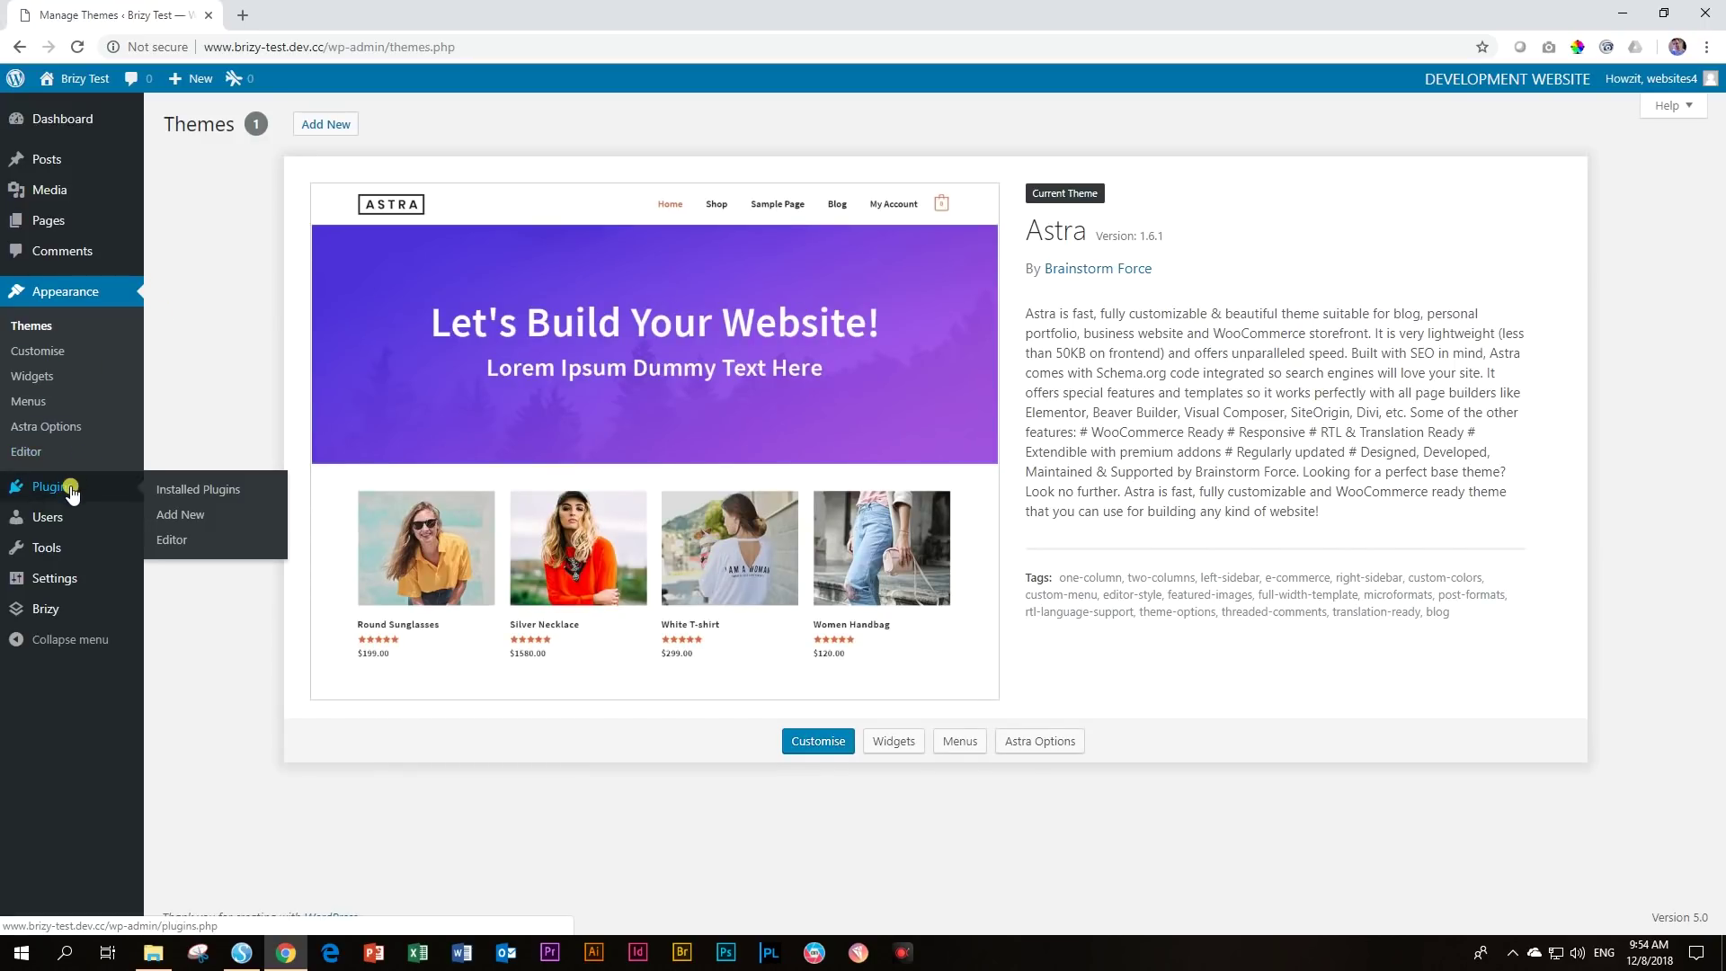
pyautogui.click(216, 518)
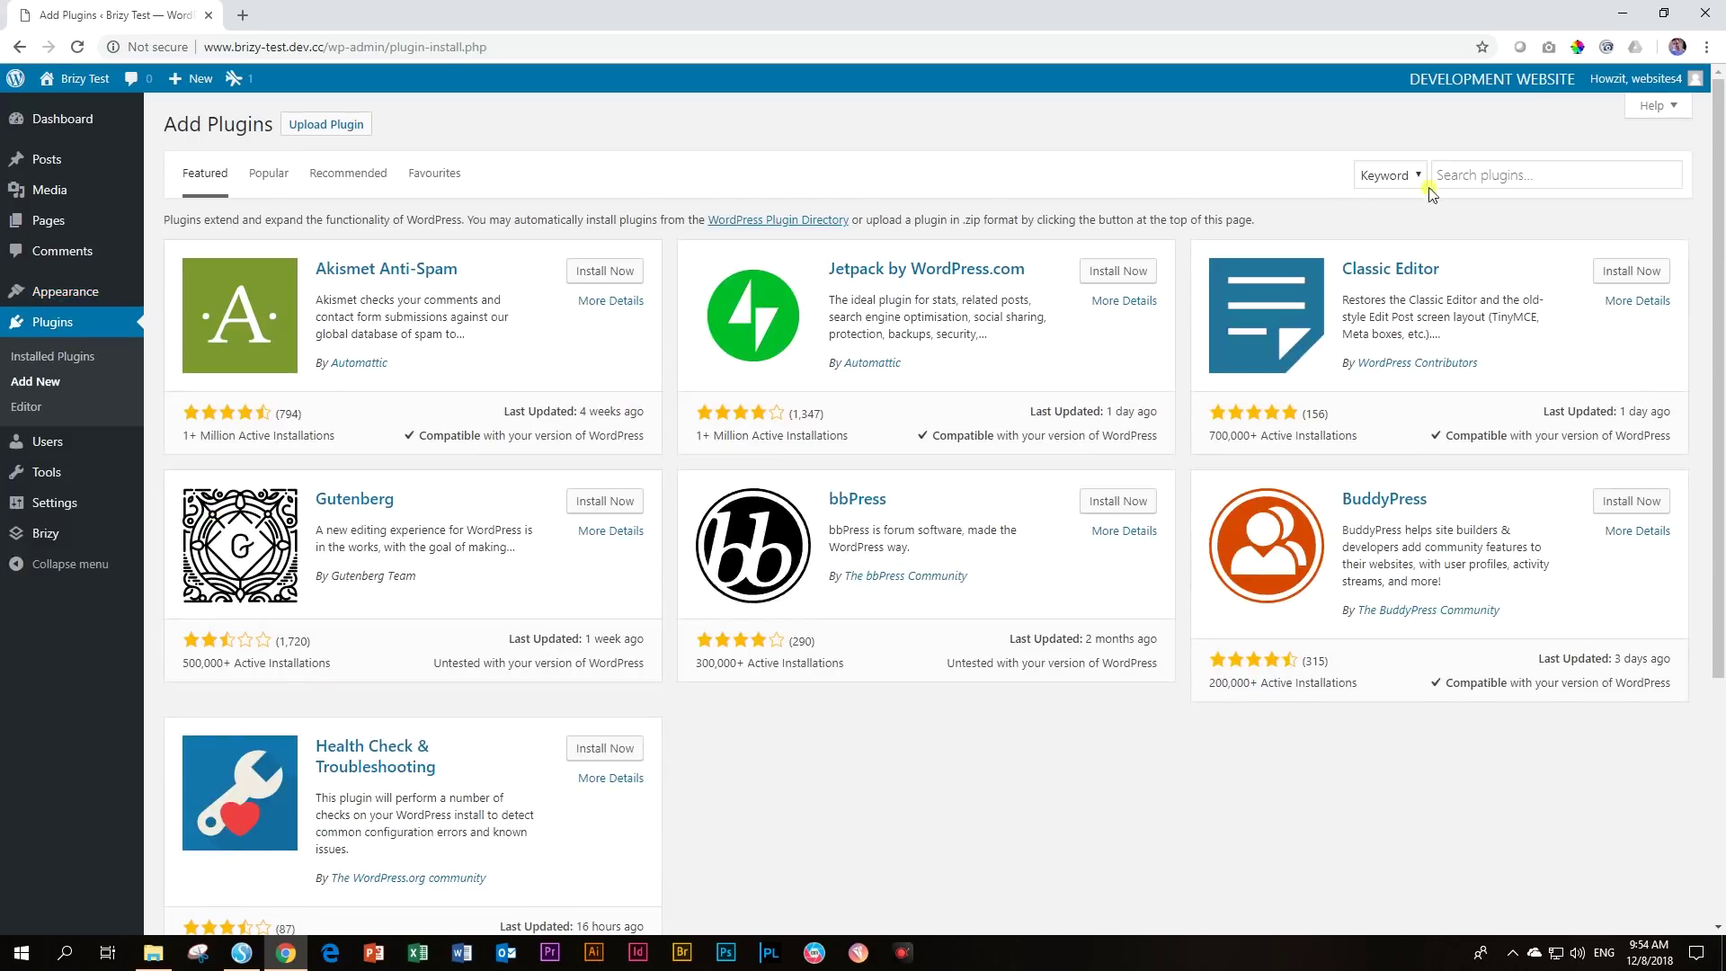
pyautogui.click(1478, 175)
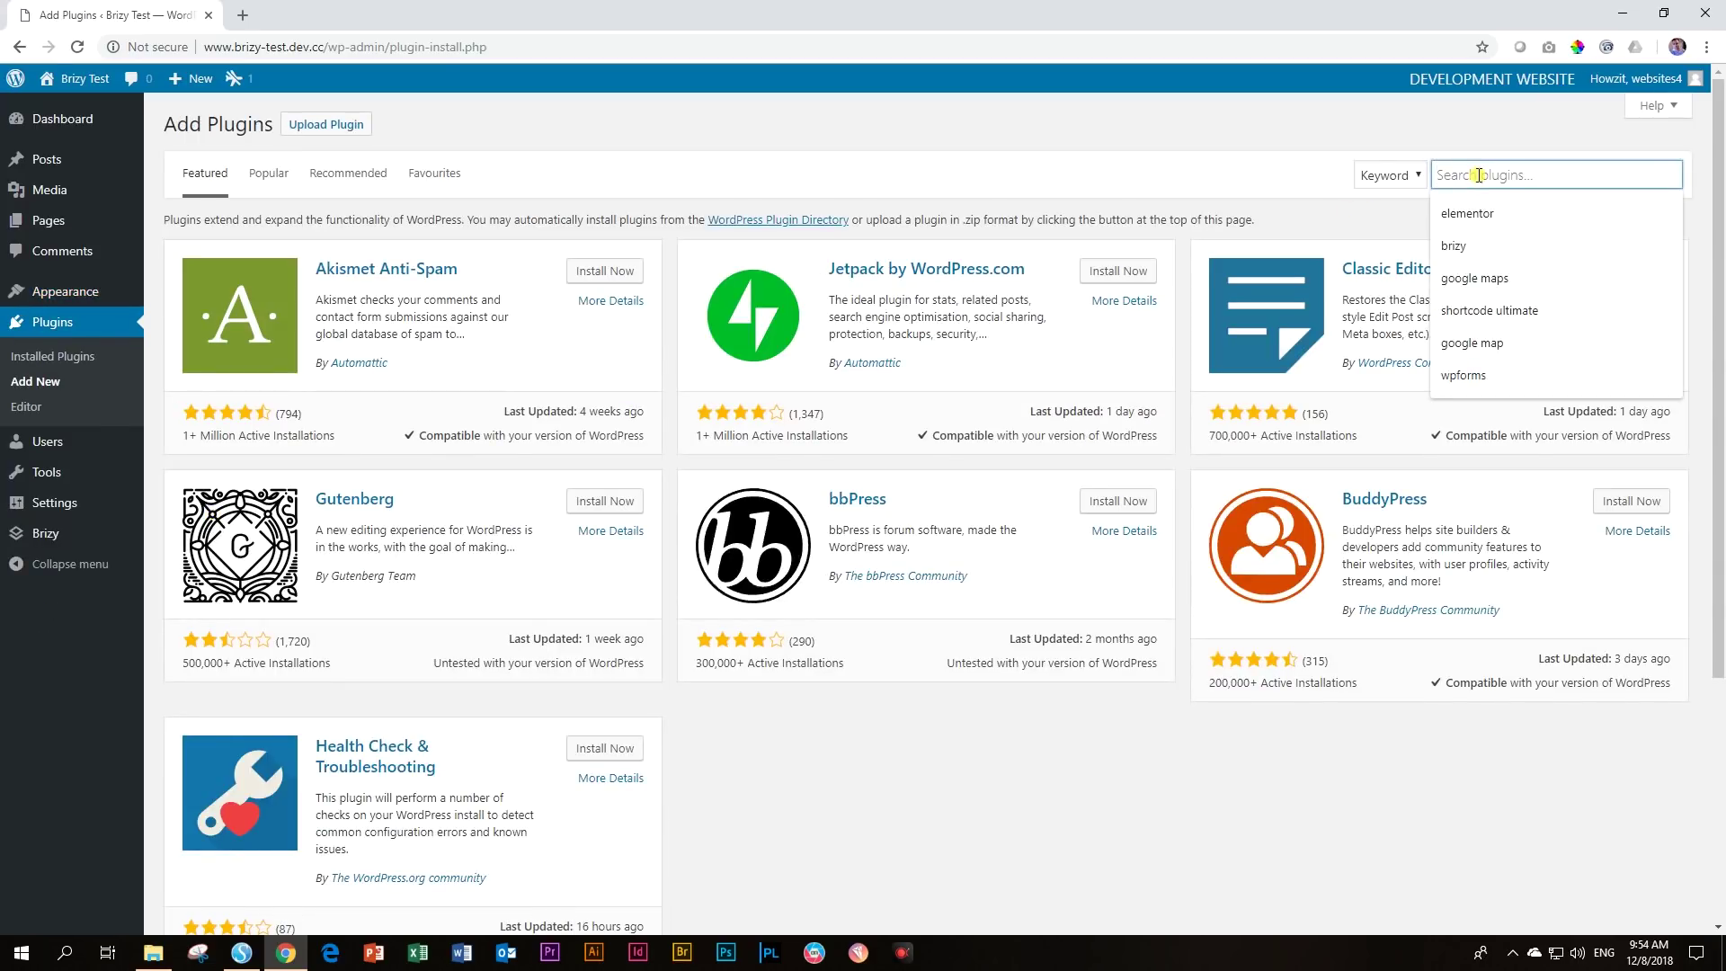
pyautogui.write('astra')
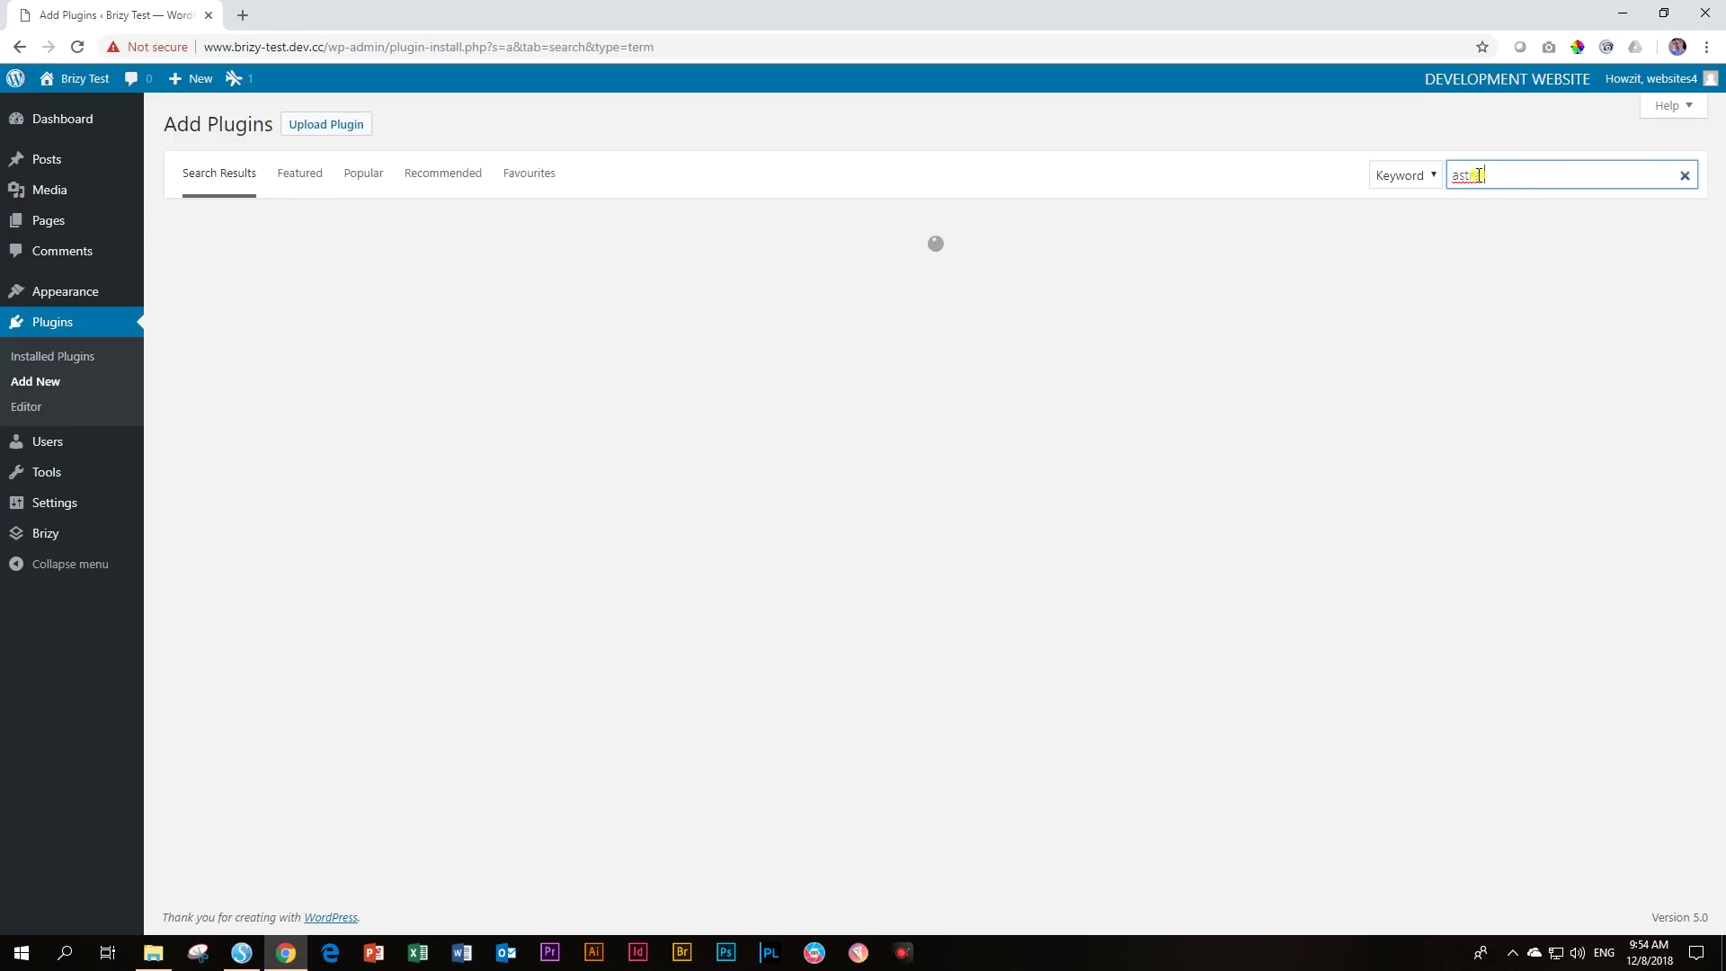
pyautogui.write(' starter site')
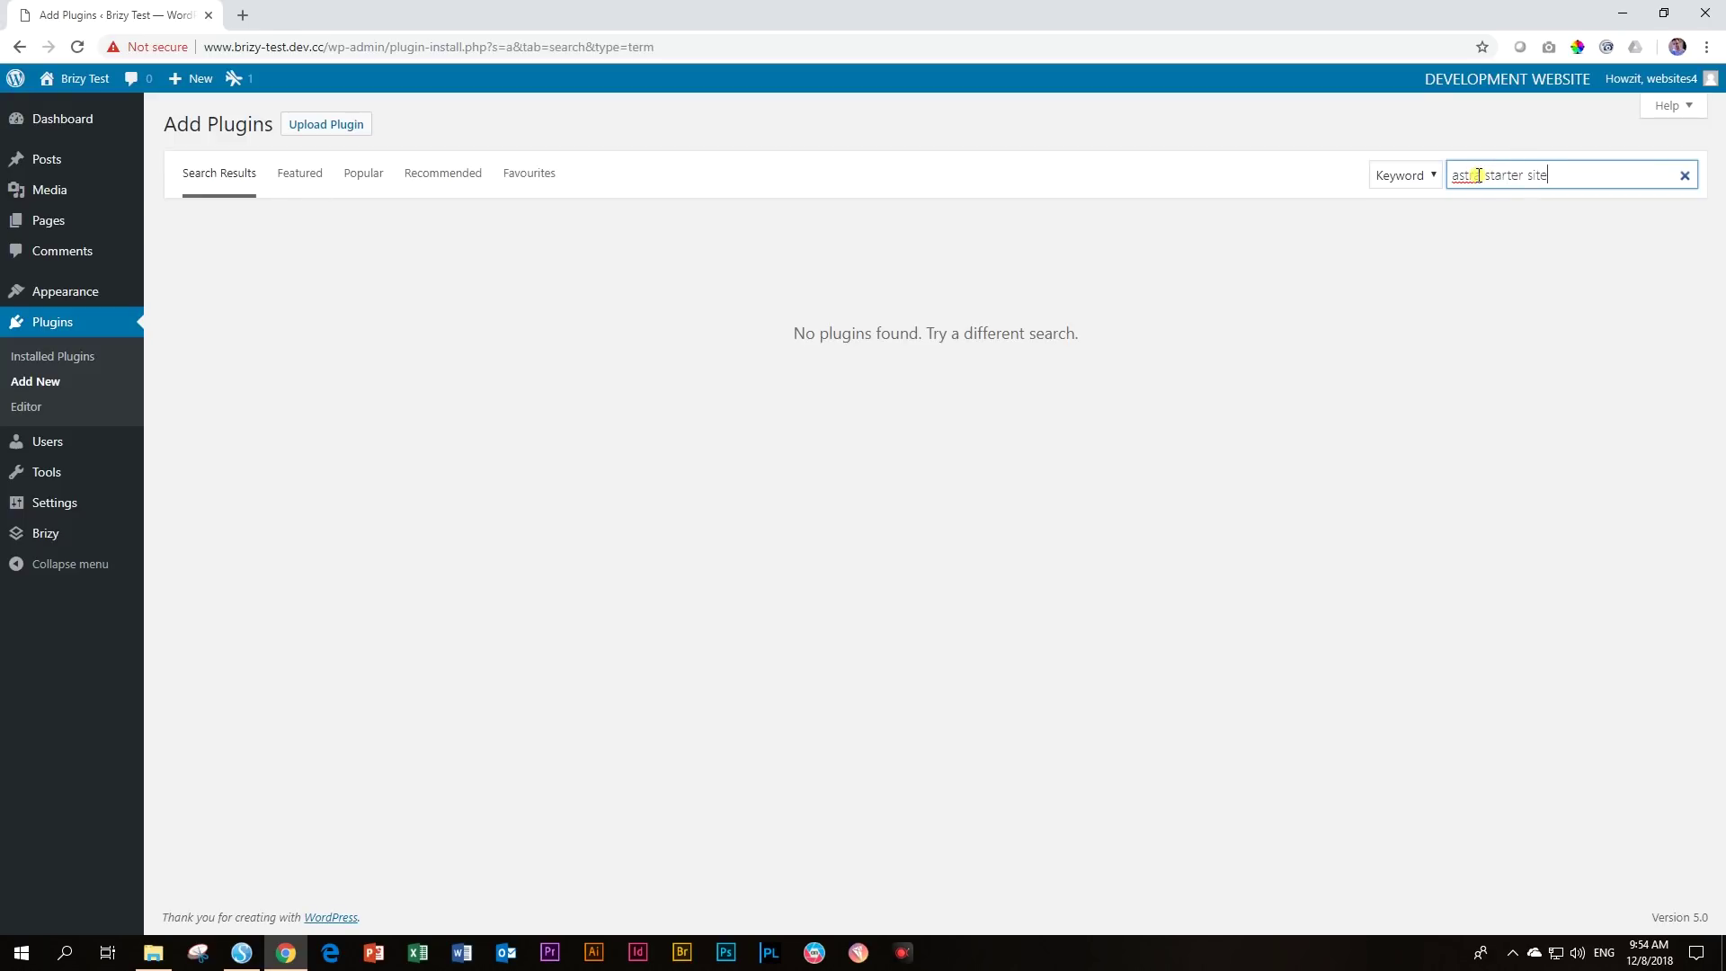
pyautogui.write('sa')
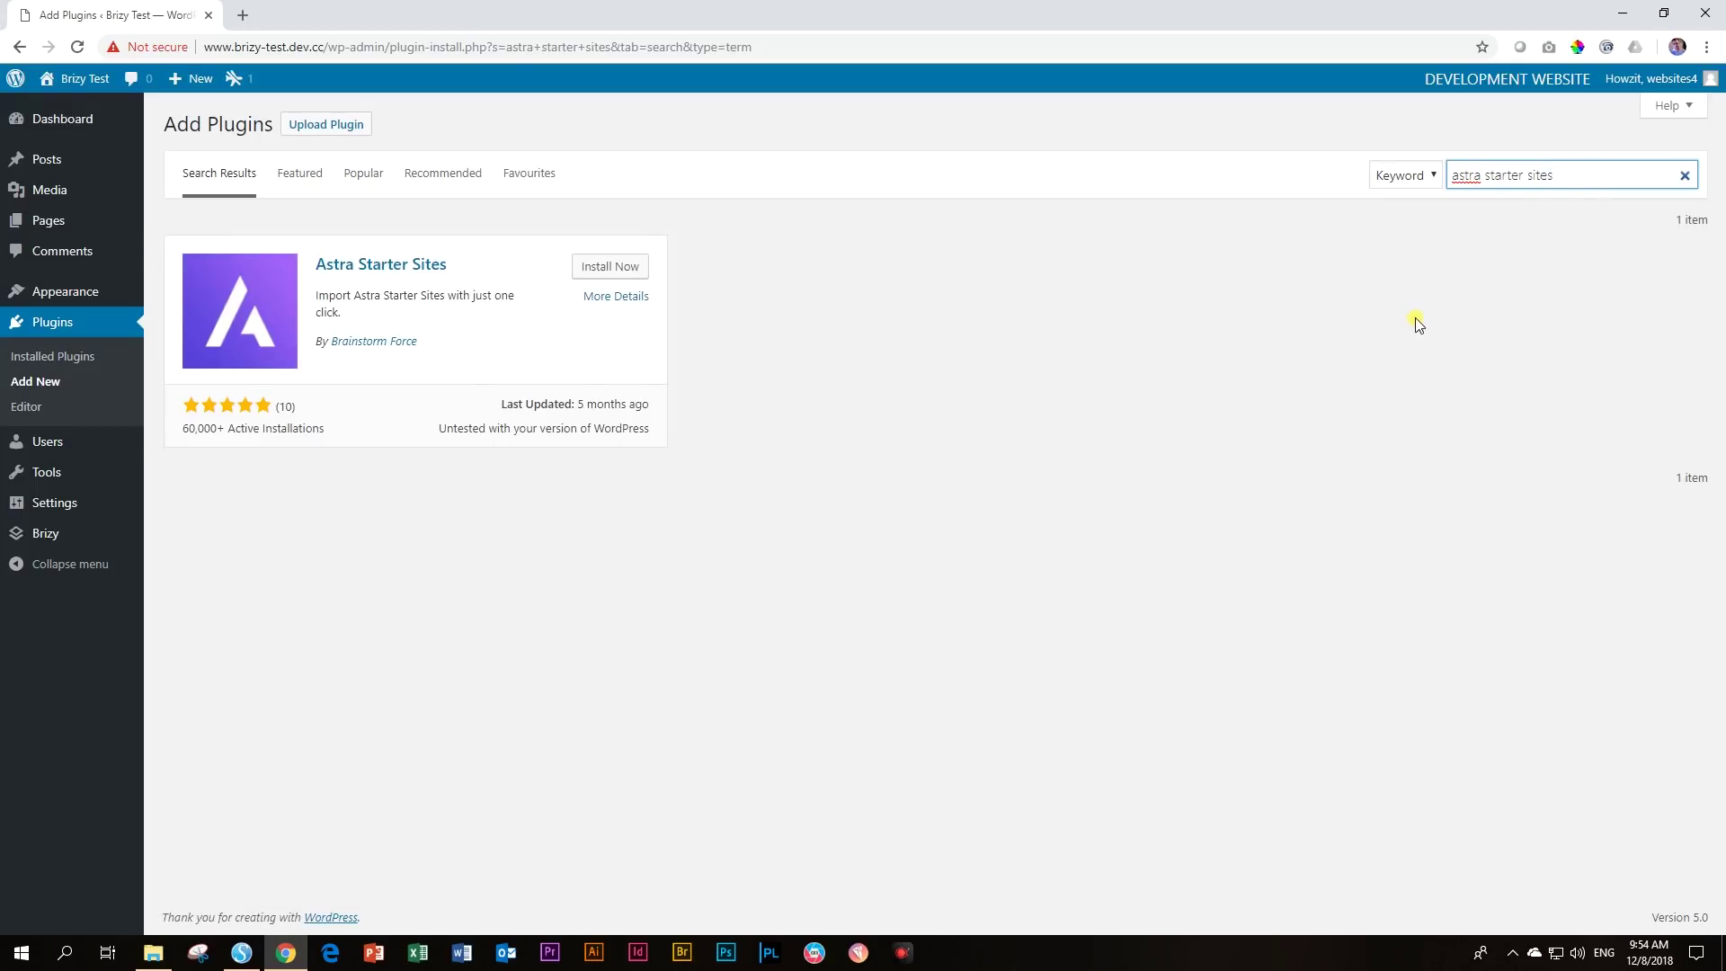
pyautogui.click(607, 268)
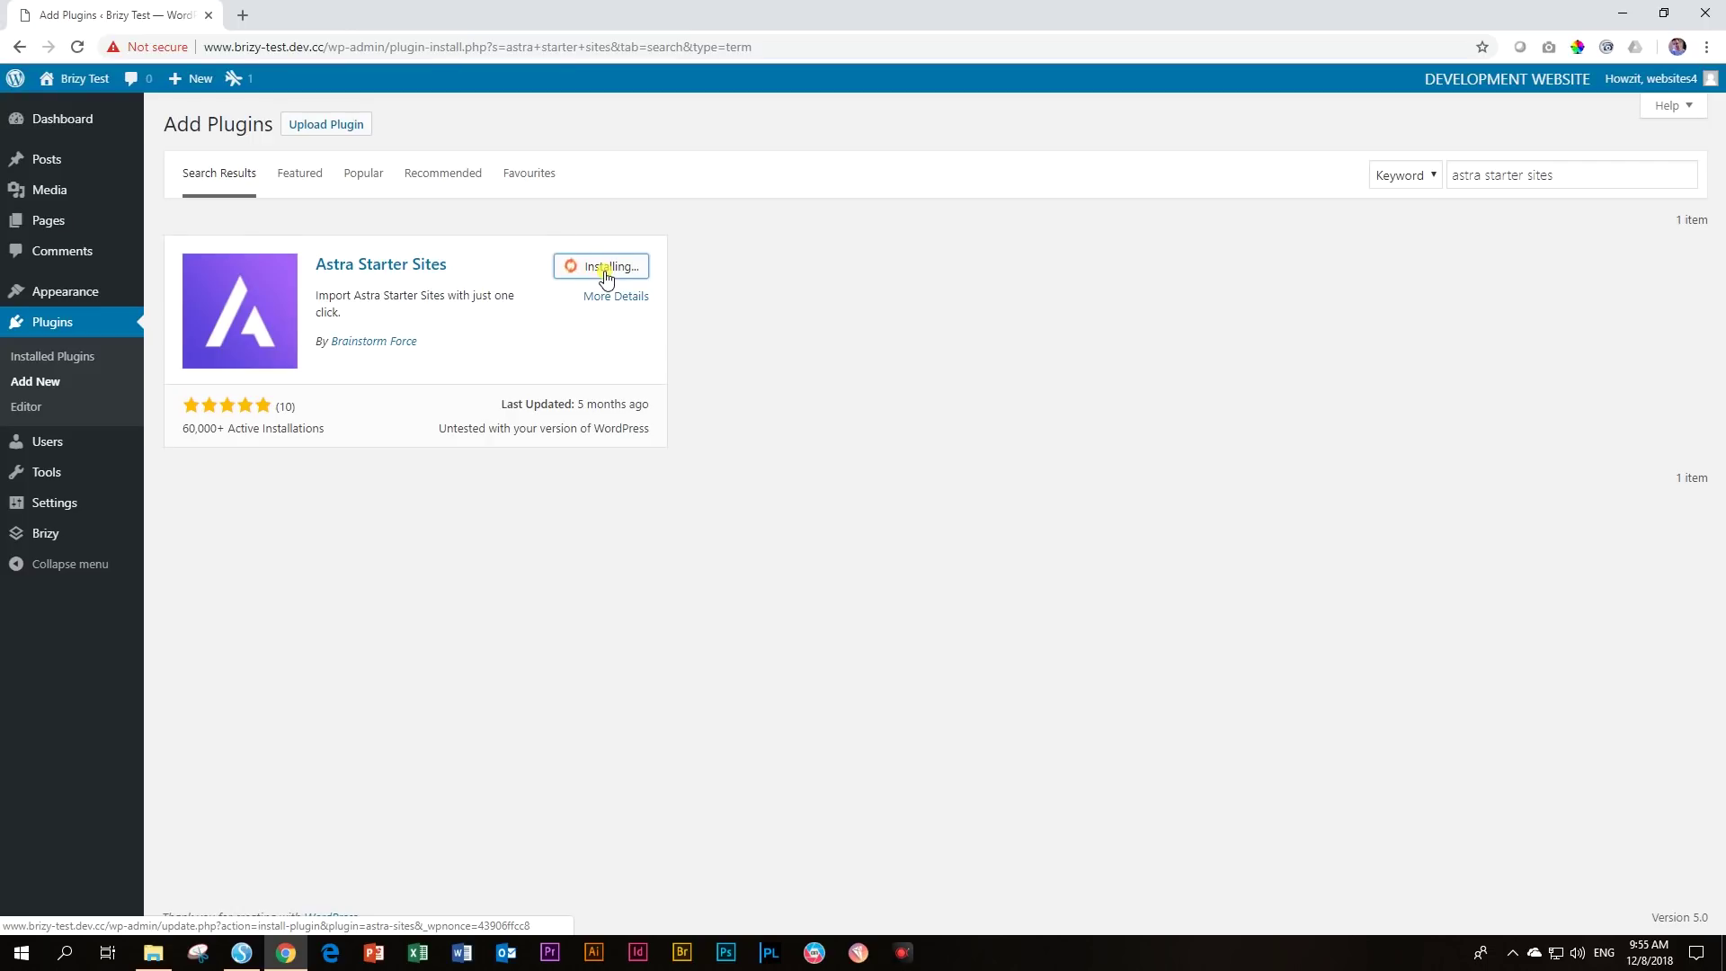
pyautogui.click(612, 270)
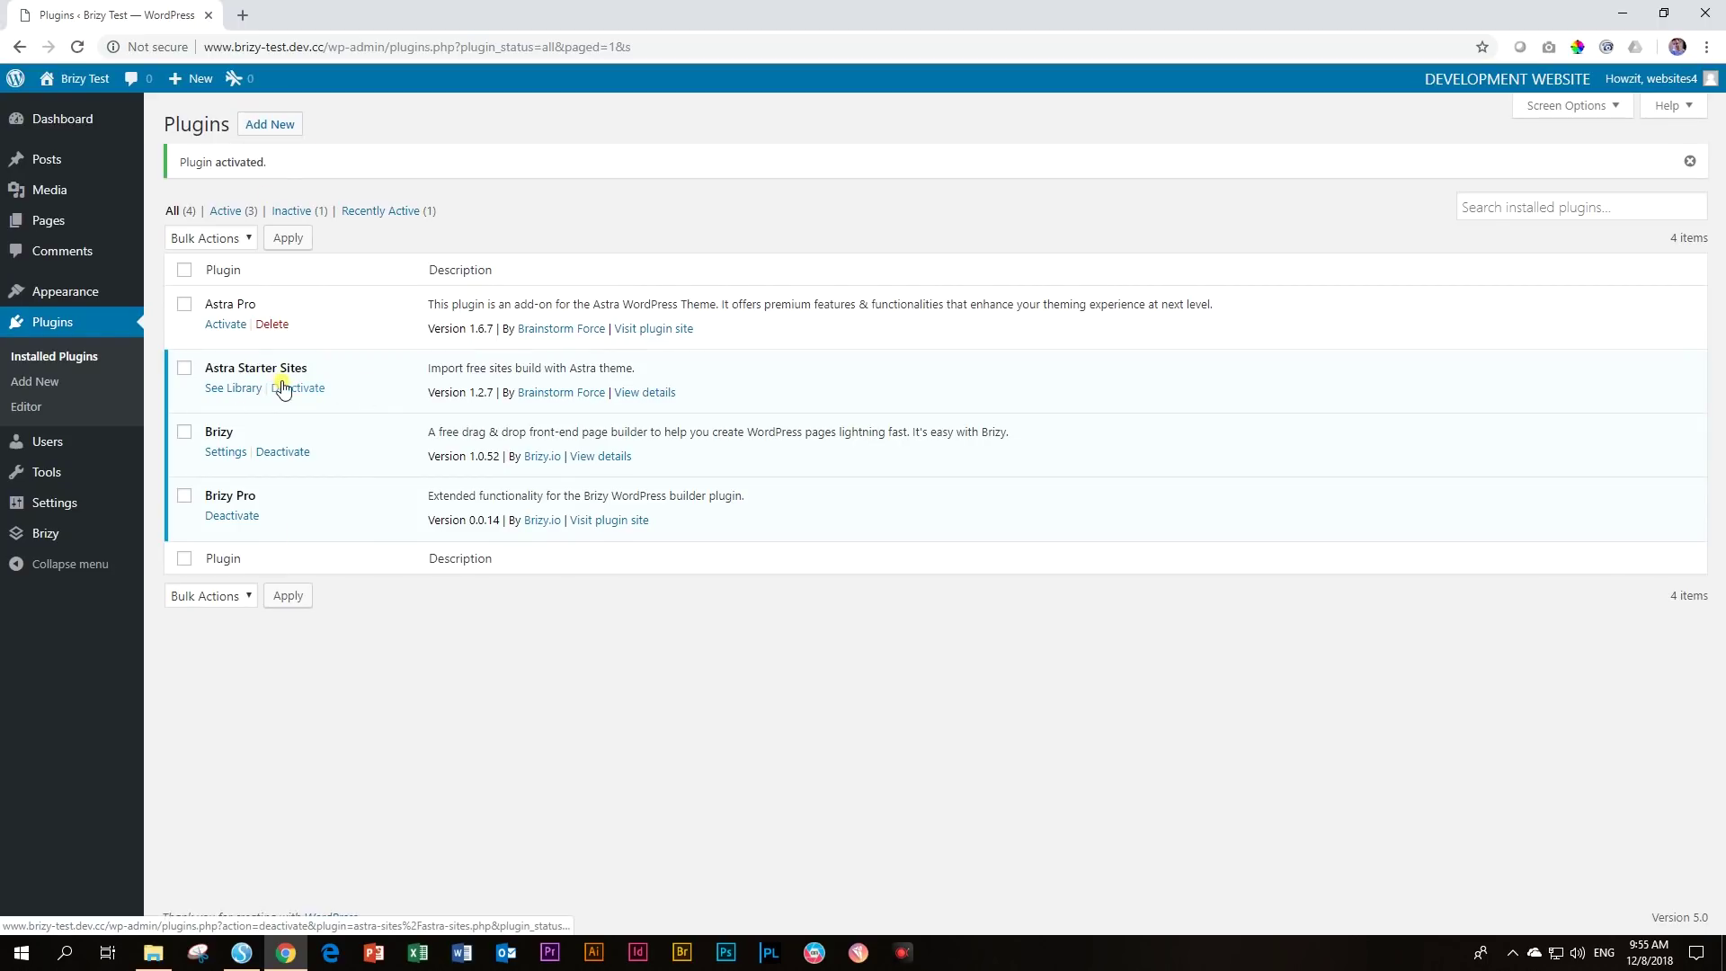
# - In Astra Sites, try the Elementor and Beaver Builder filters, then browse the 10 Brizy templates
pyautogui.moveTo(62, 304)
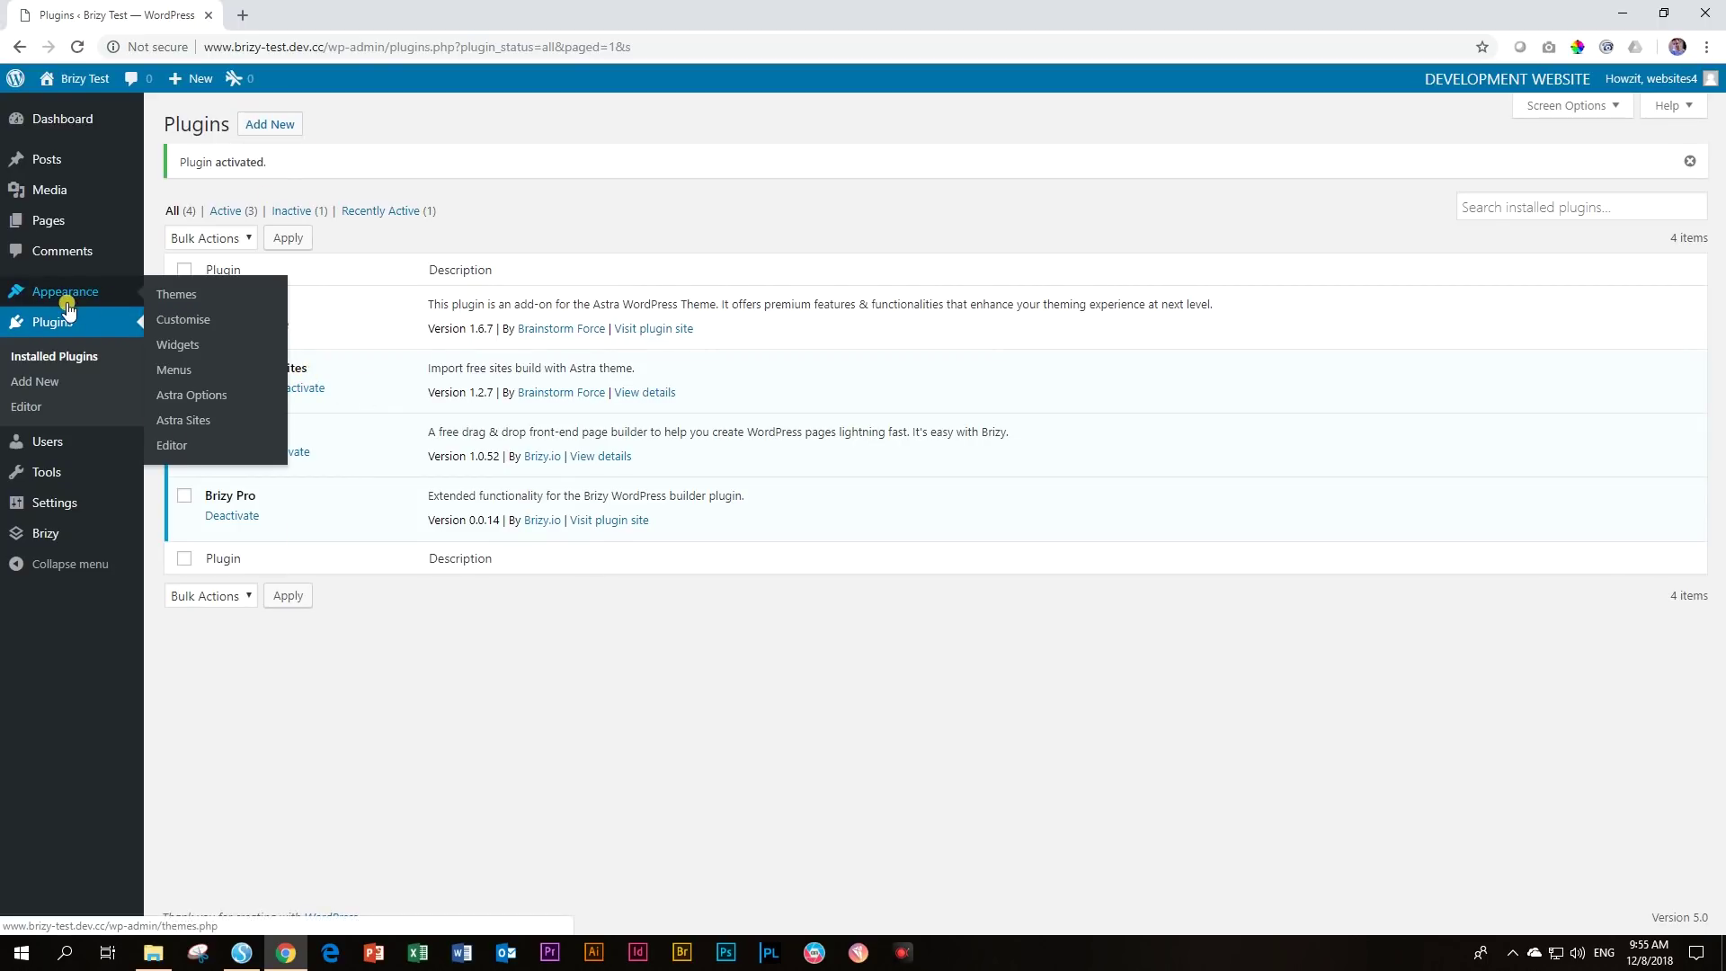
pyautogui.click(175, 423)
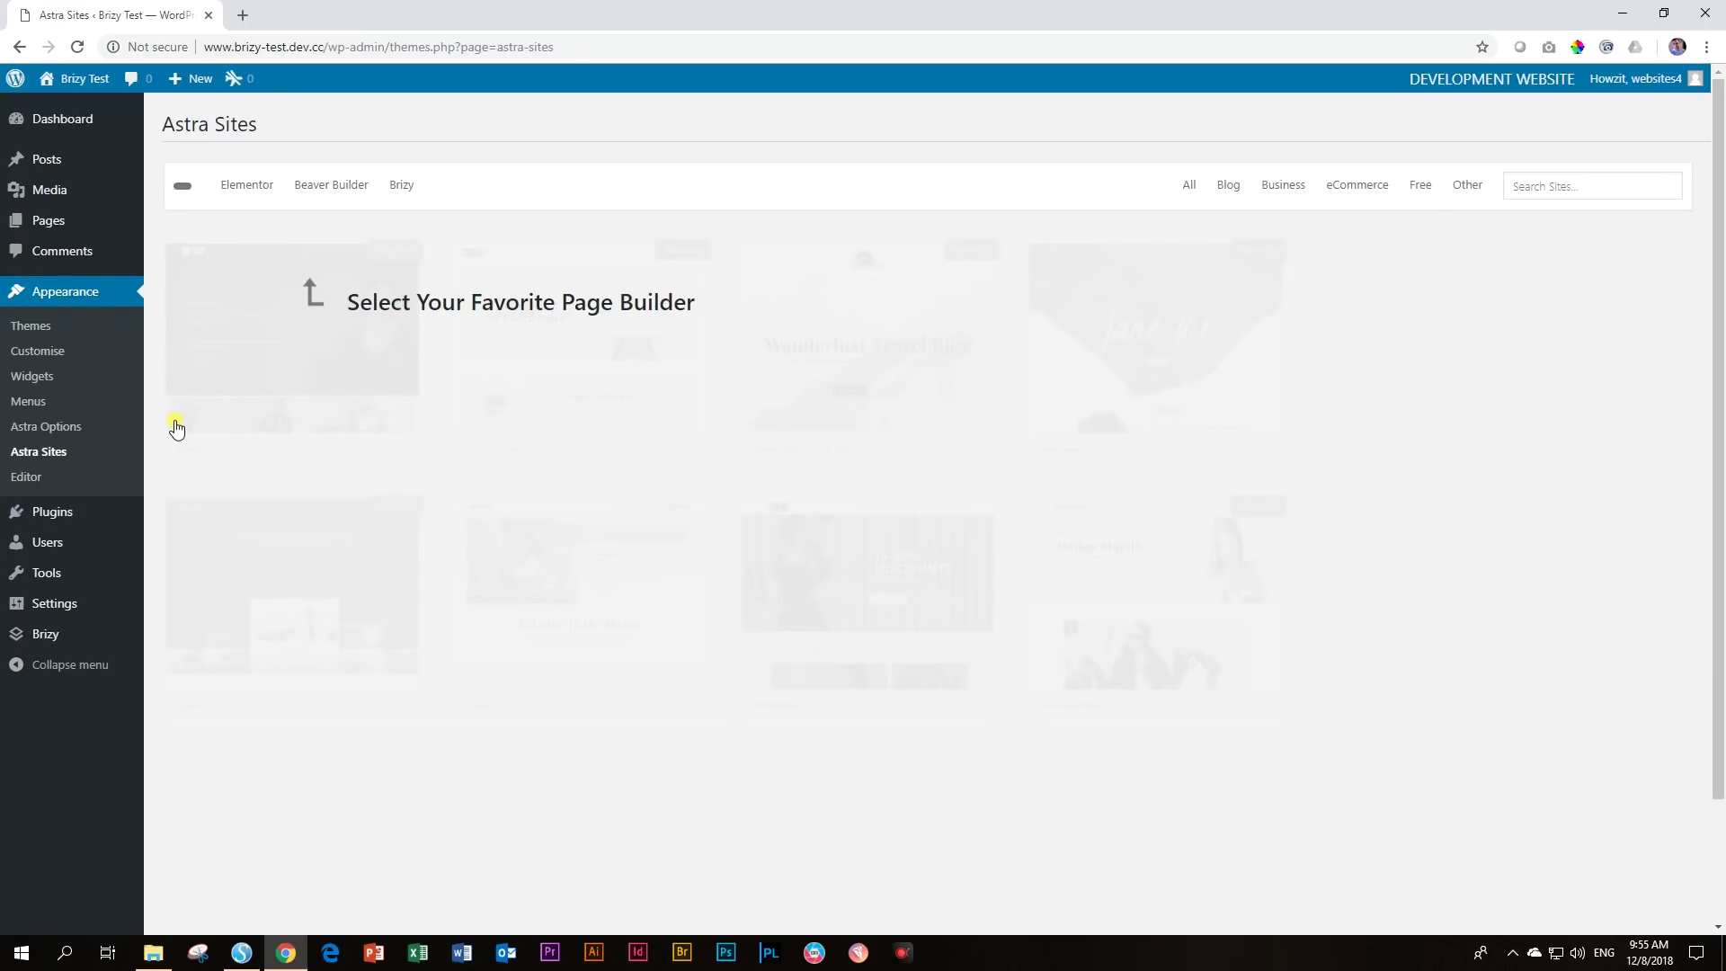
pyautogui.click(247, 189)
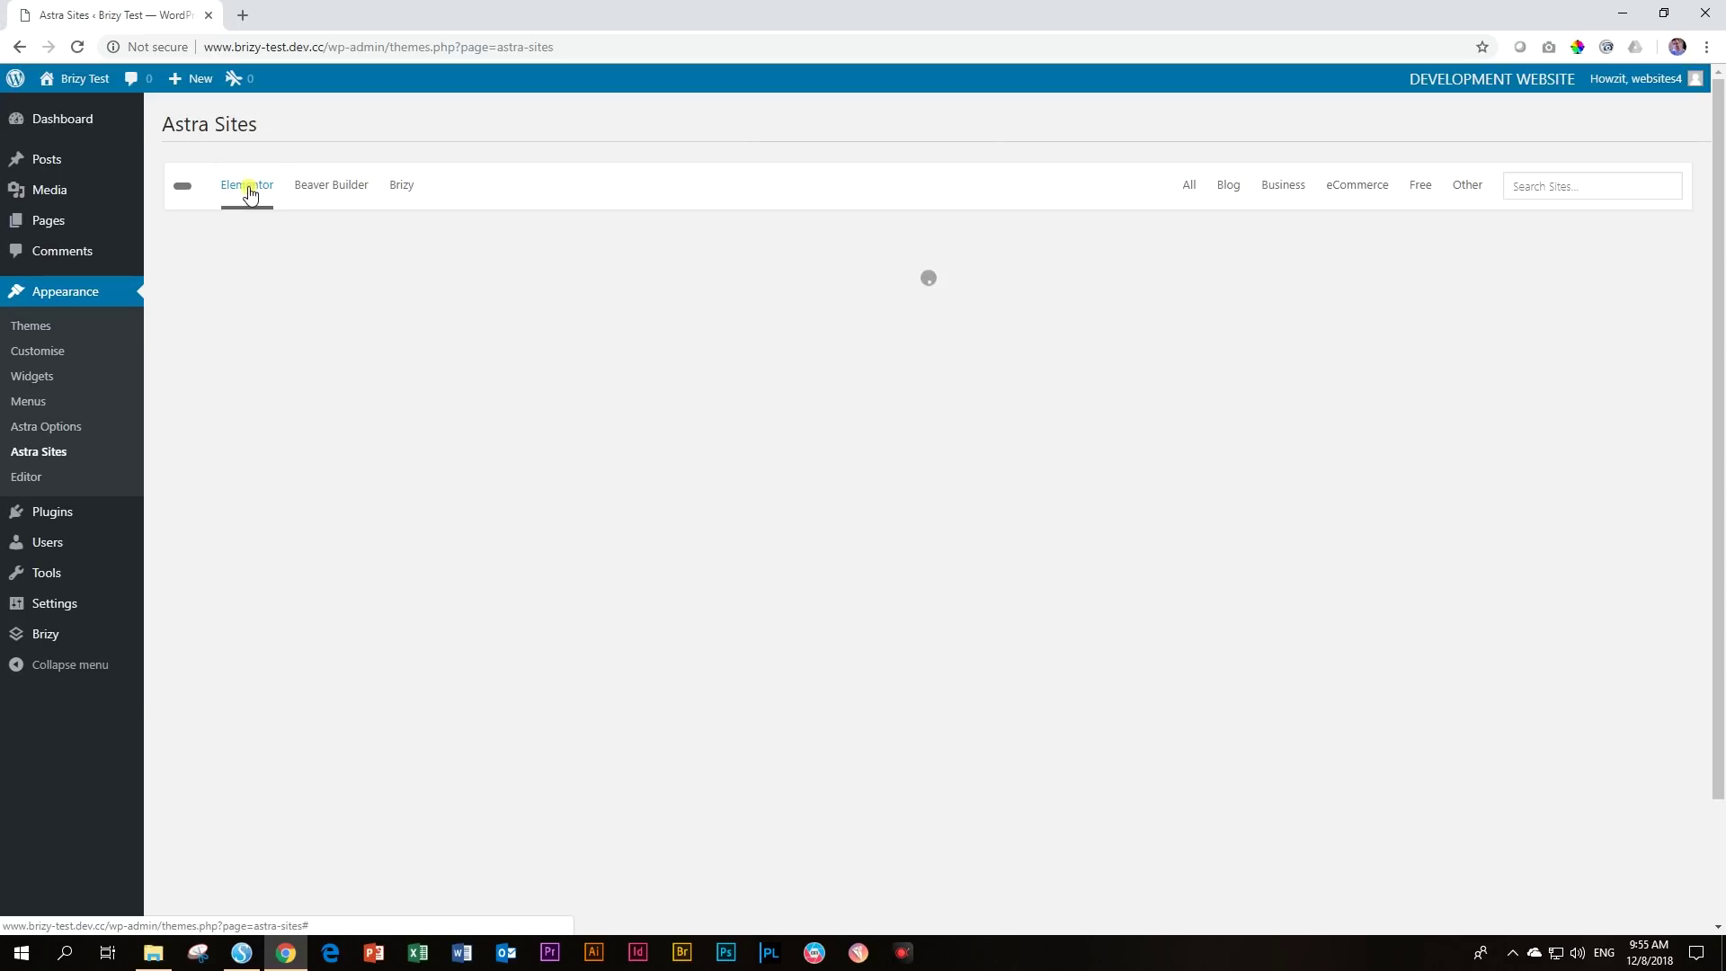
pyautogui.click(327, 191)
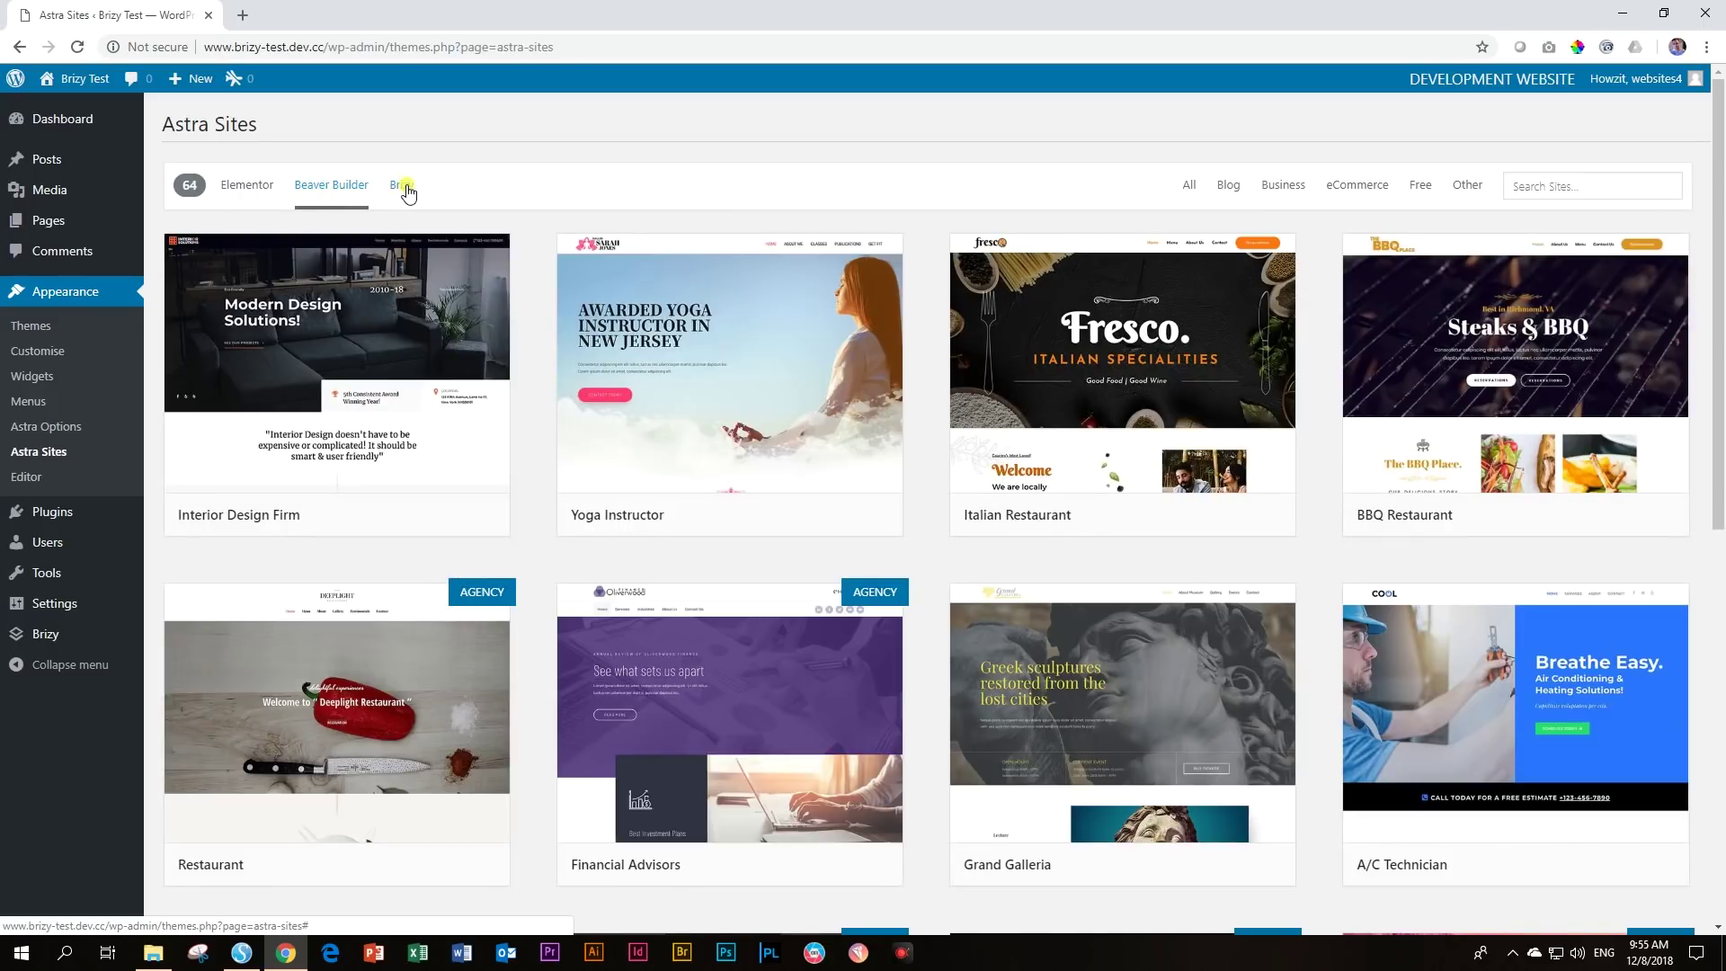
pyautogui.click(404, 189)
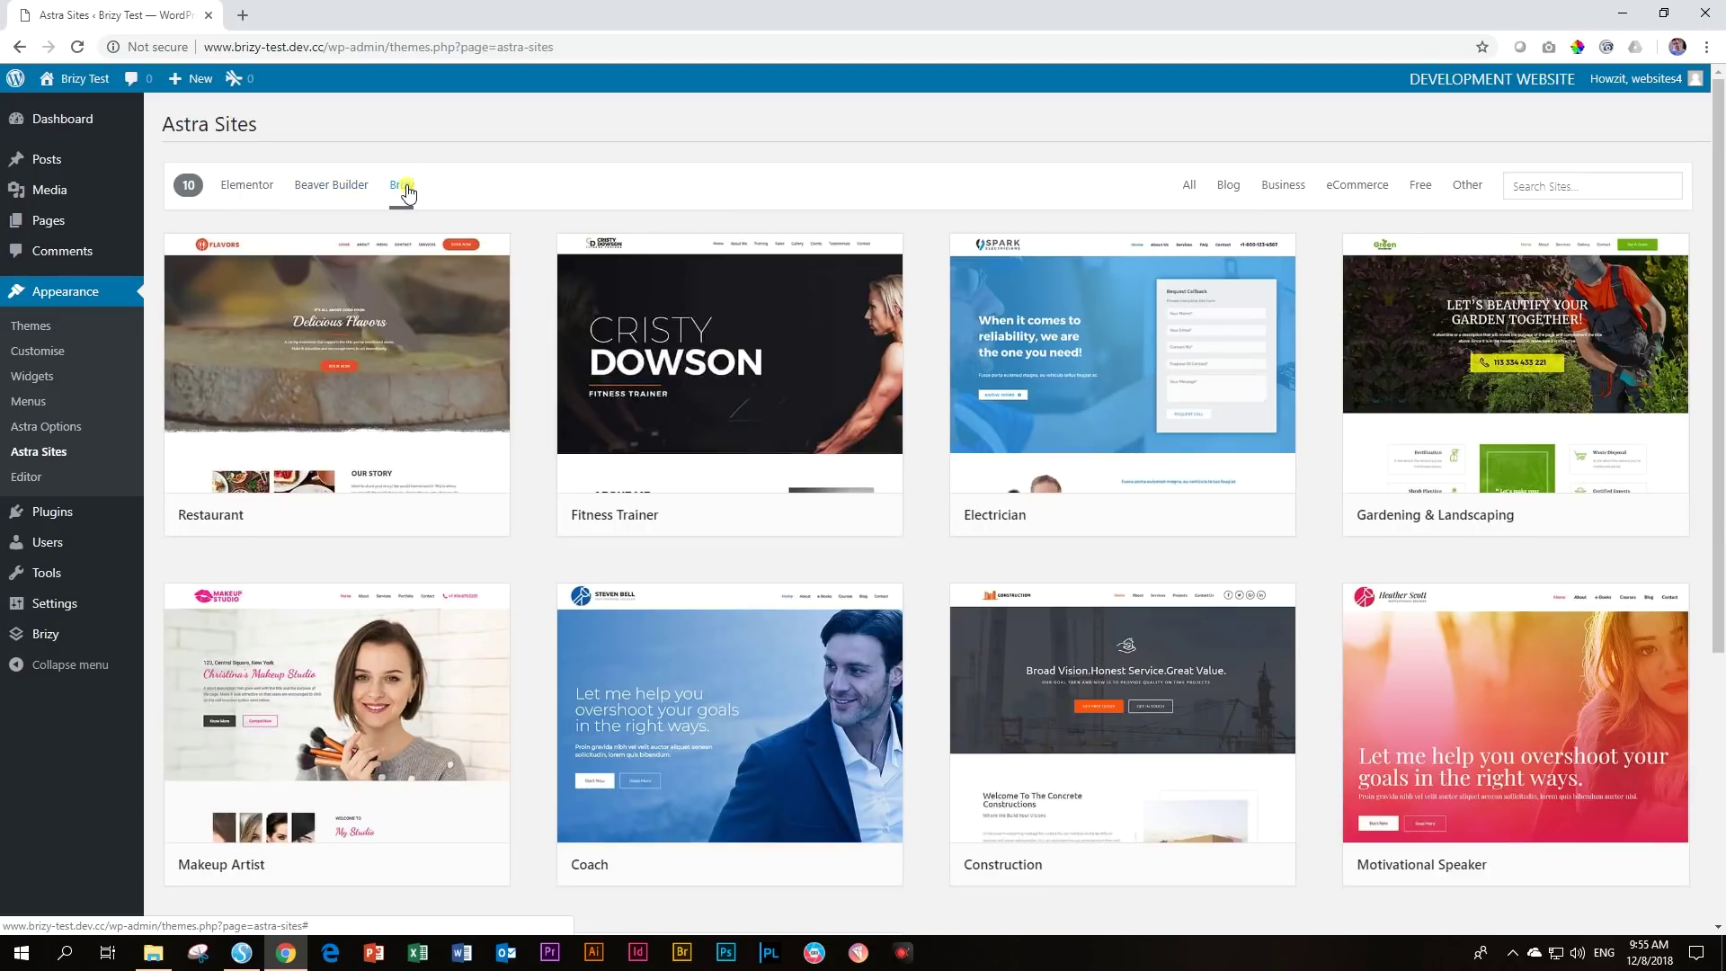
pyautogui.scroll(-4, 598, 374)
pyautogui.scroll(3, 697, 424)
pyautogui.scroll(-2, 699, 436)
pyautogui.scroll(-2, 701, 437)
pyautogui.scroll(1, 705, 437)
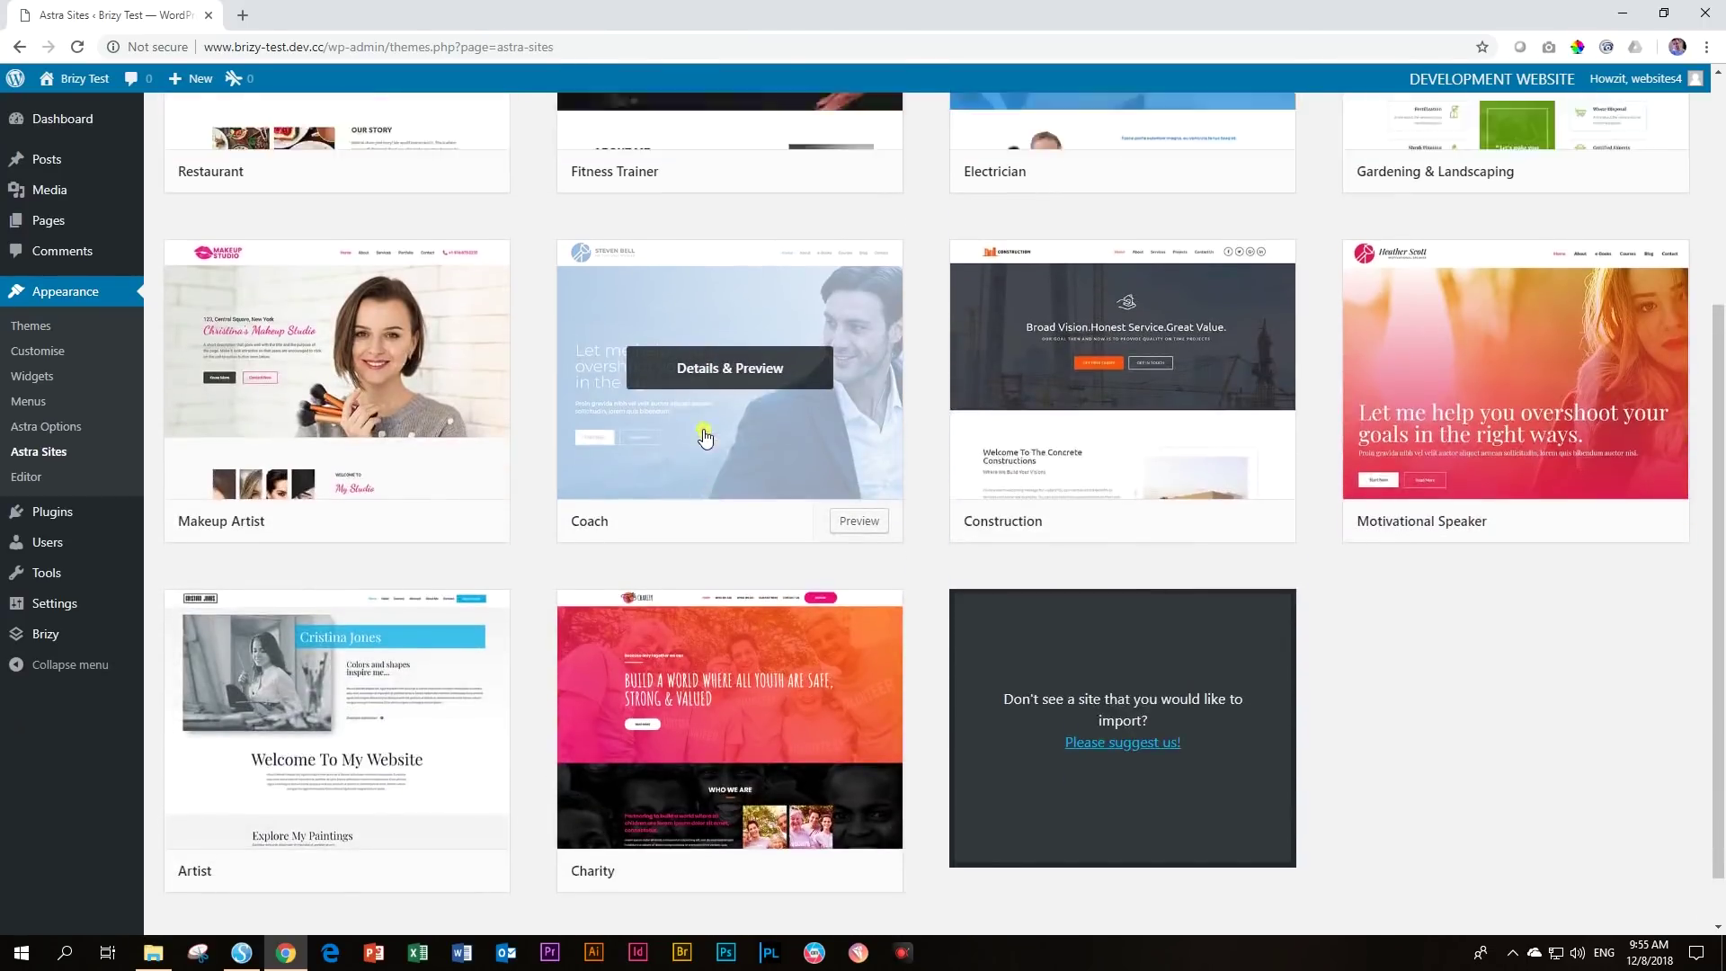
pyautogui.scroll(4, 705, 438)
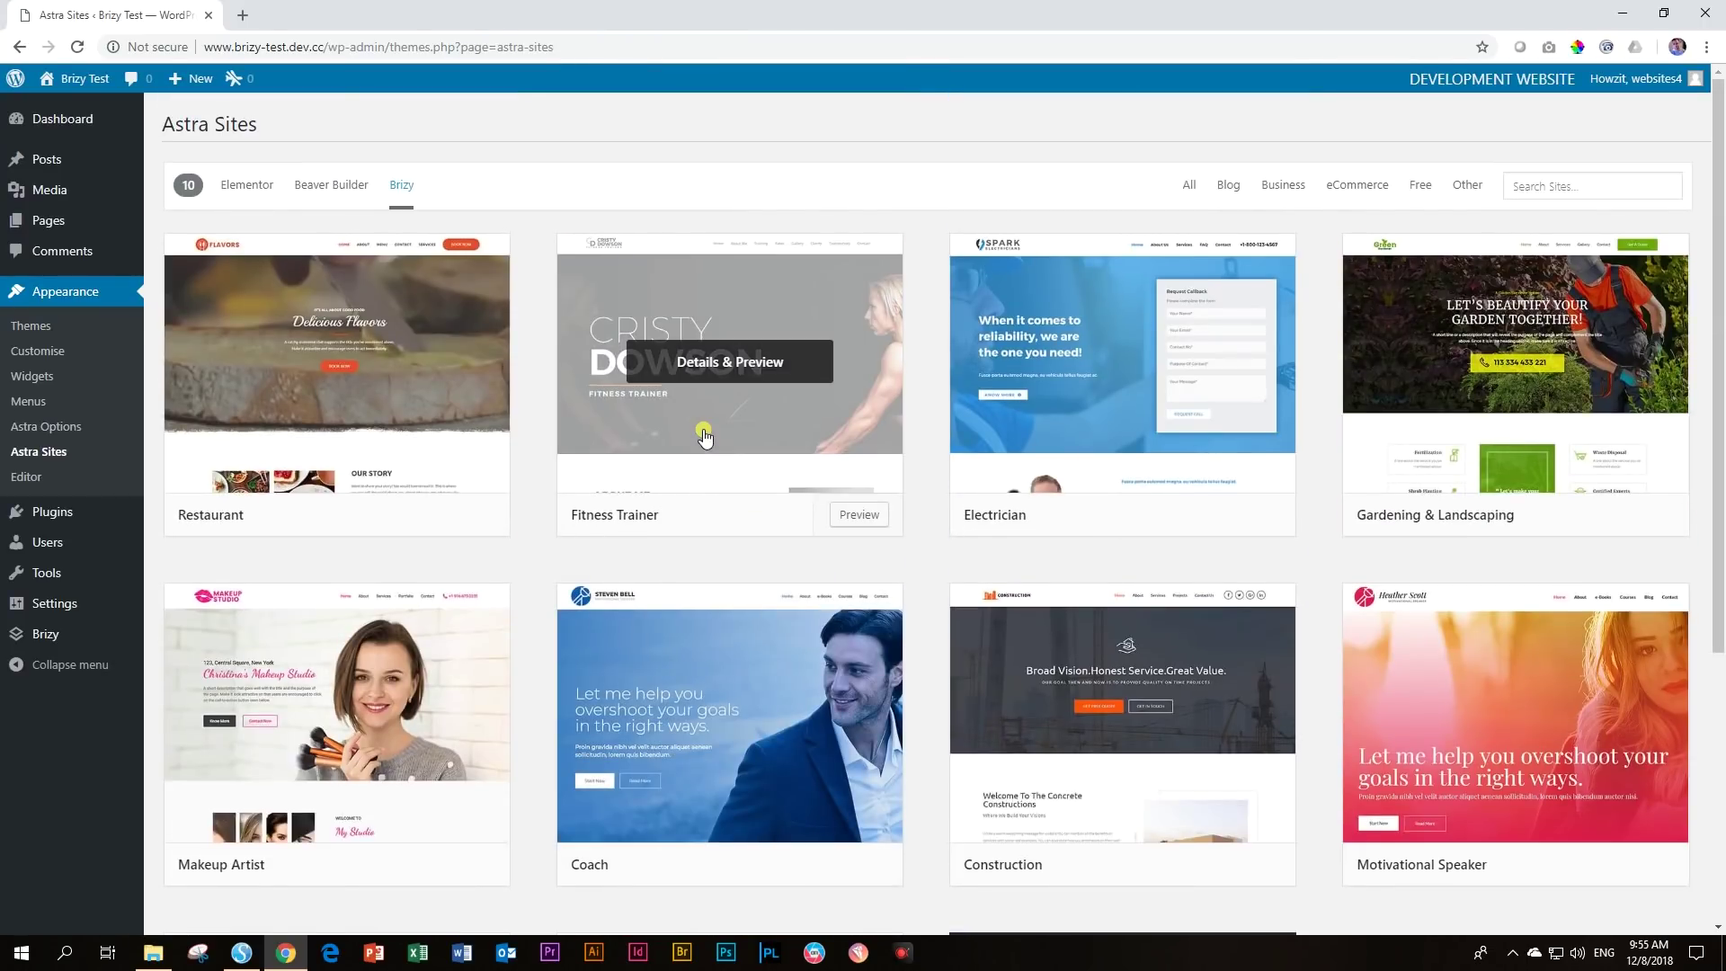
pyautogui.moveTo(1528, 692)
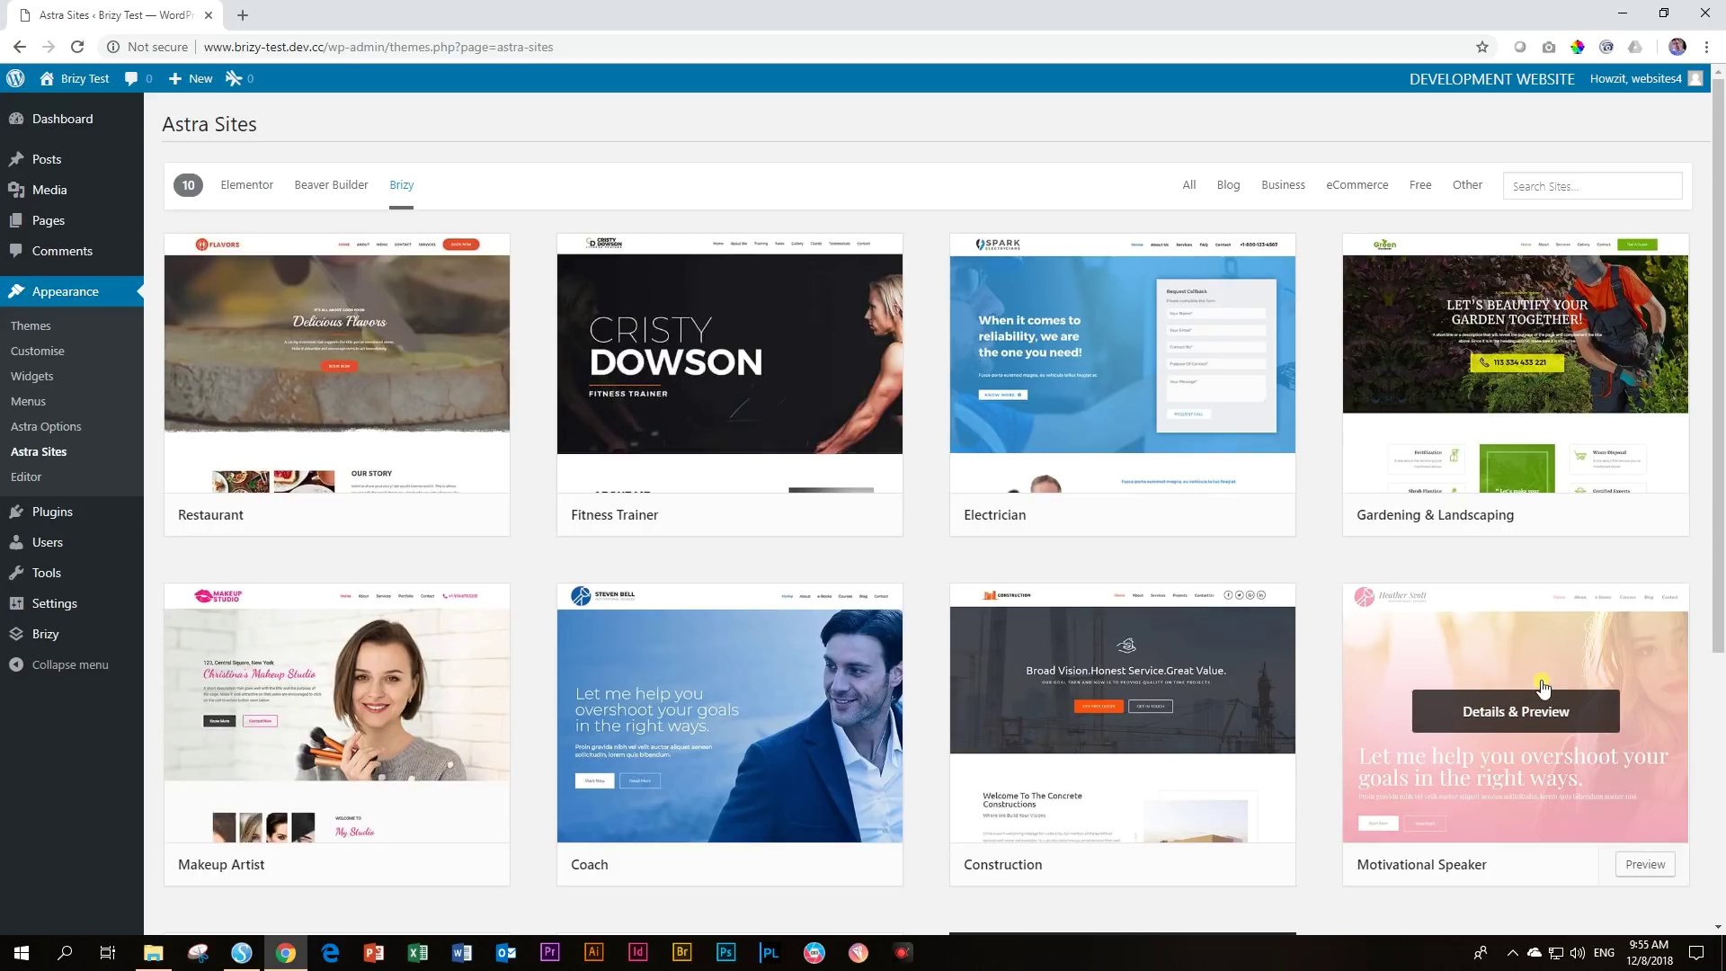
pyautogui.scroll(-2, 1543, 687)
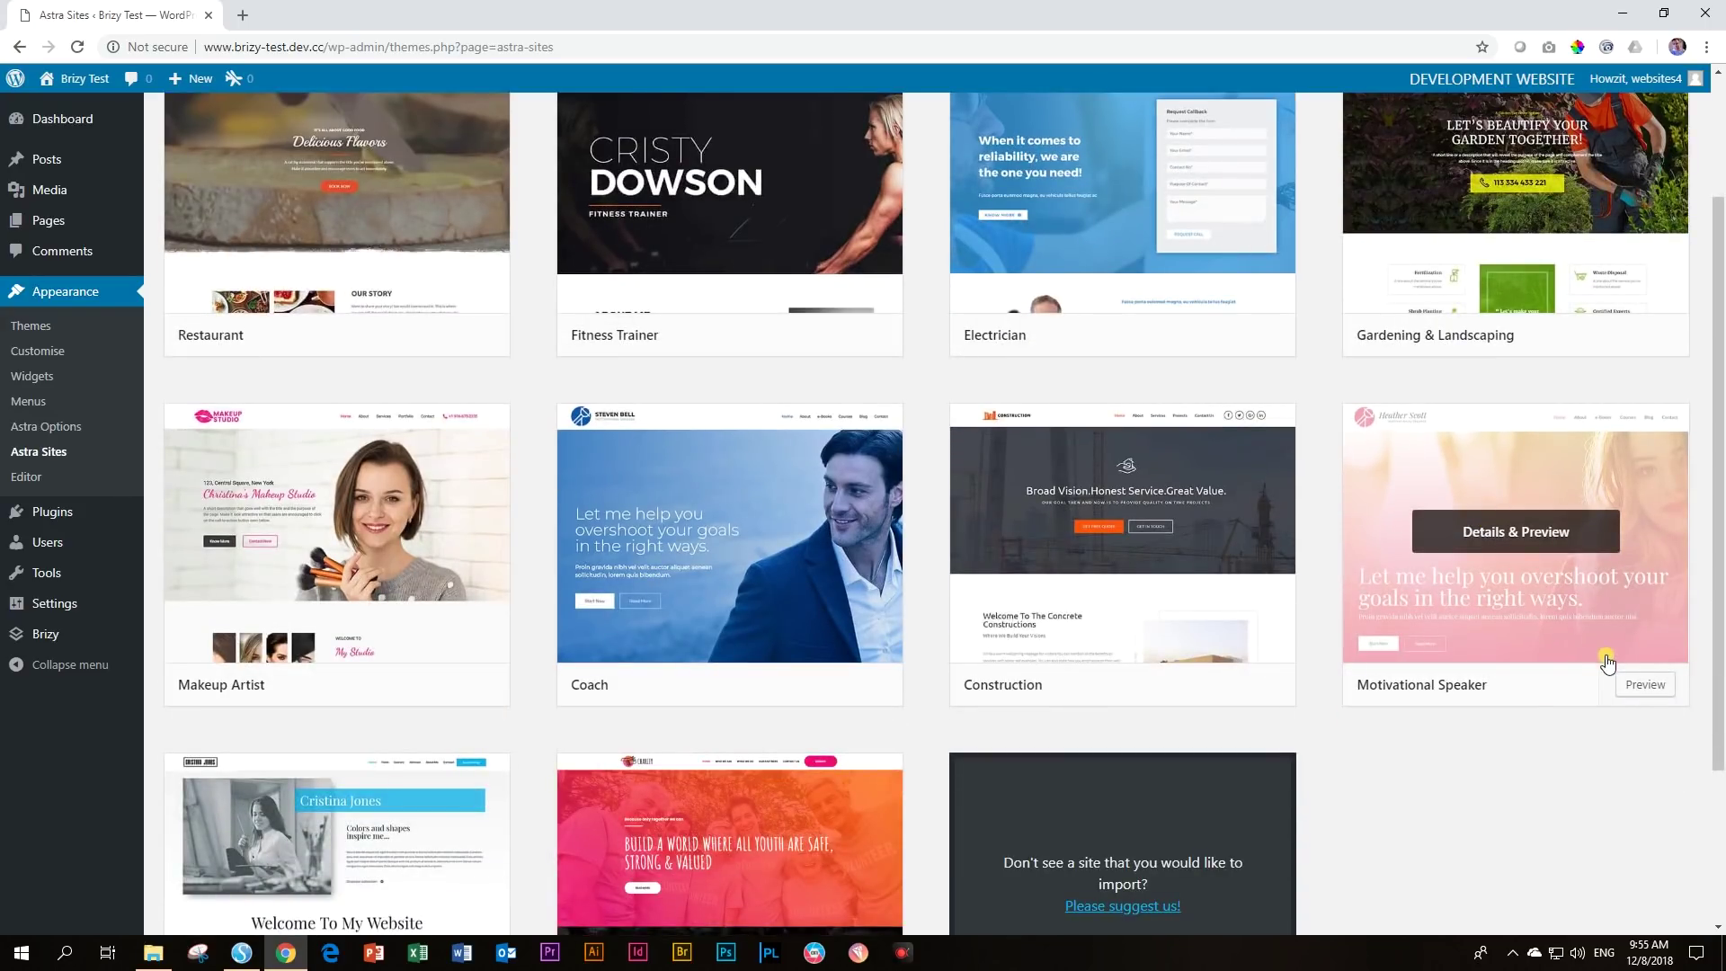
pyautogui.click(1635, 687)
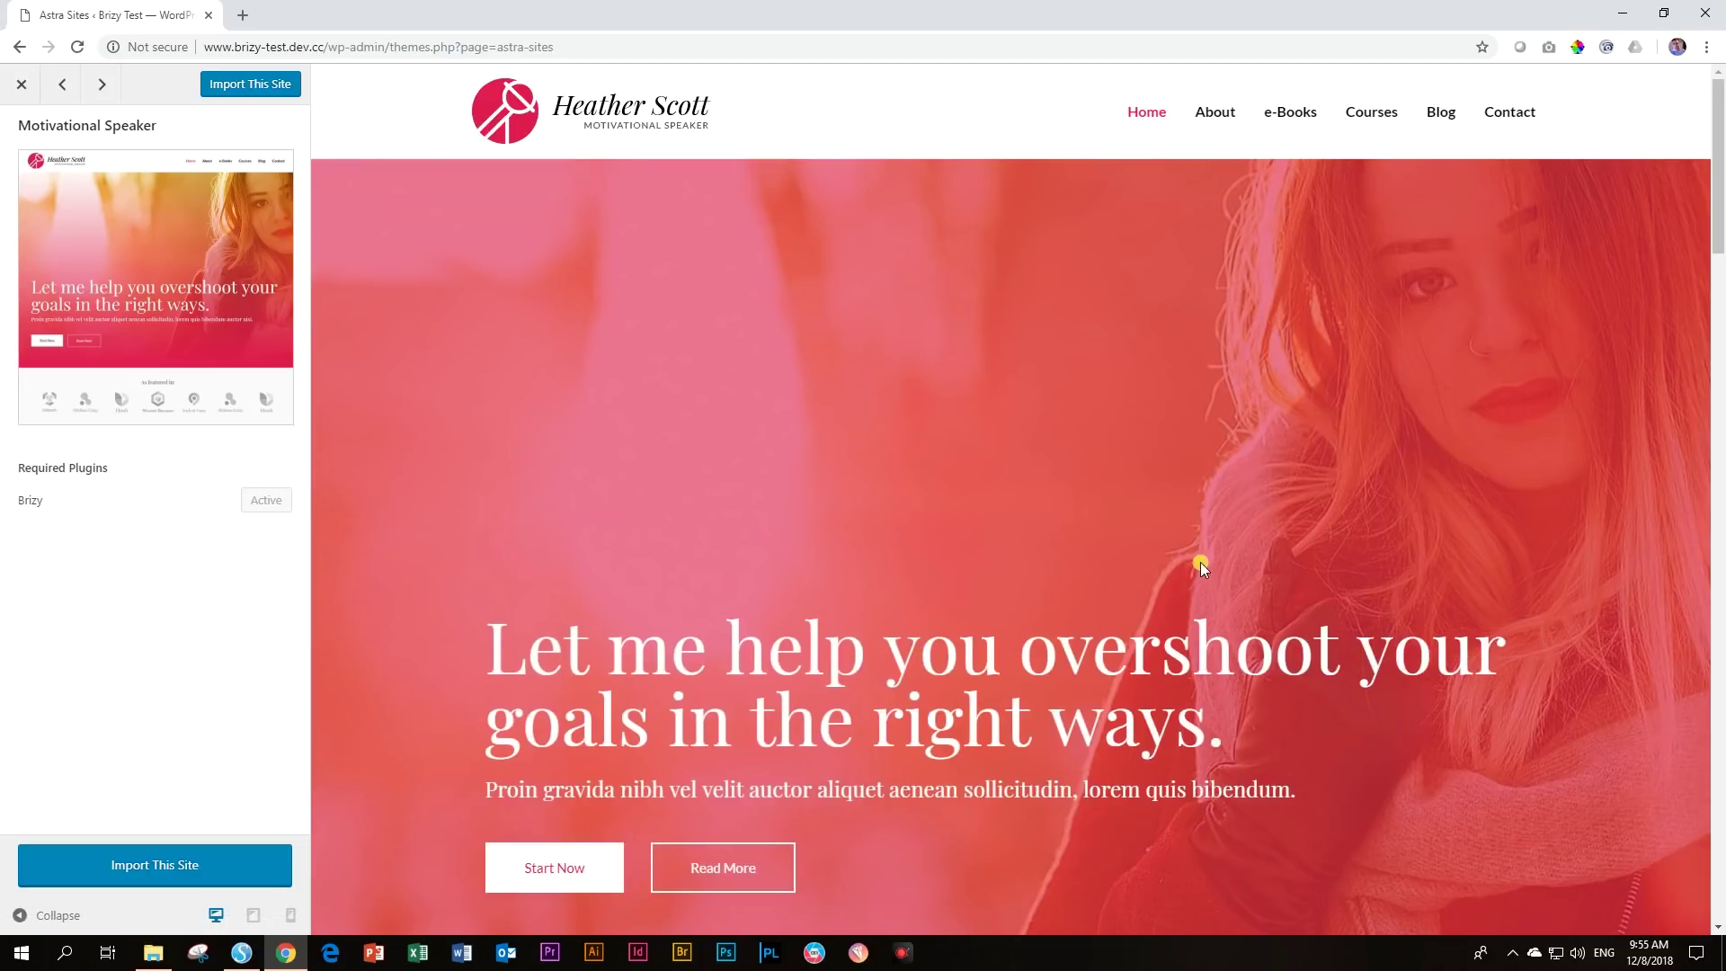
pyautogui.scroll(-15, 1200, 563)
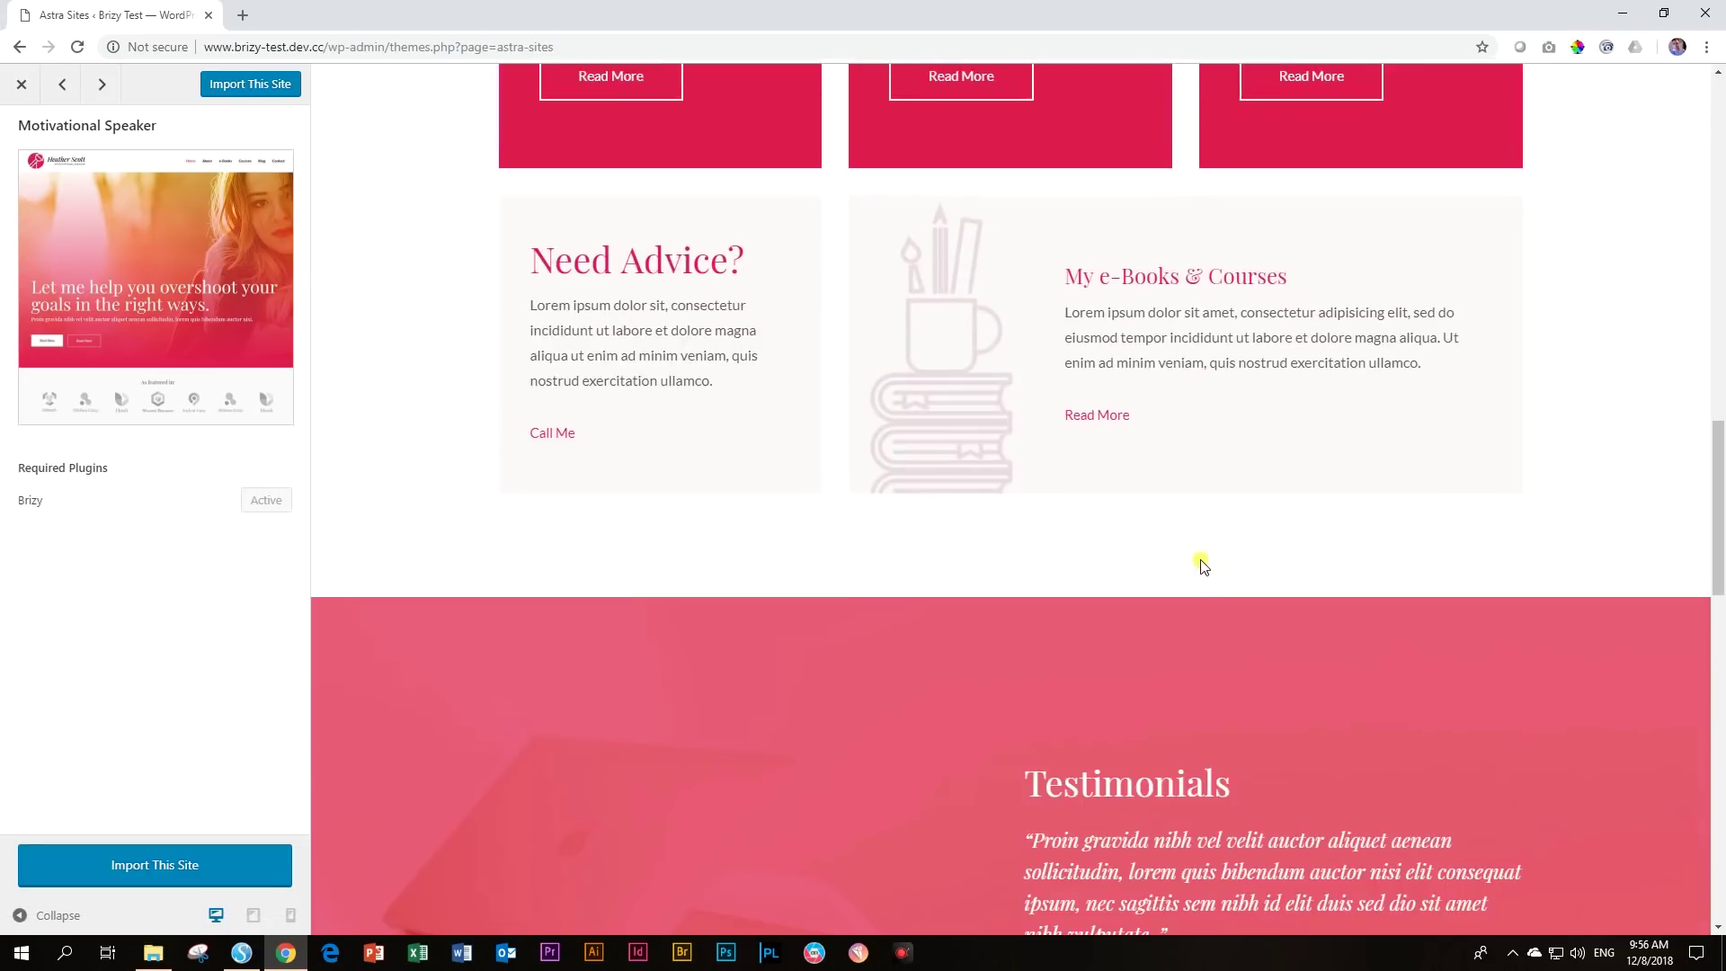
pyautogui.scroll(-20, 1203, 563)
pyautogui.scroll(9, 1204, 564)
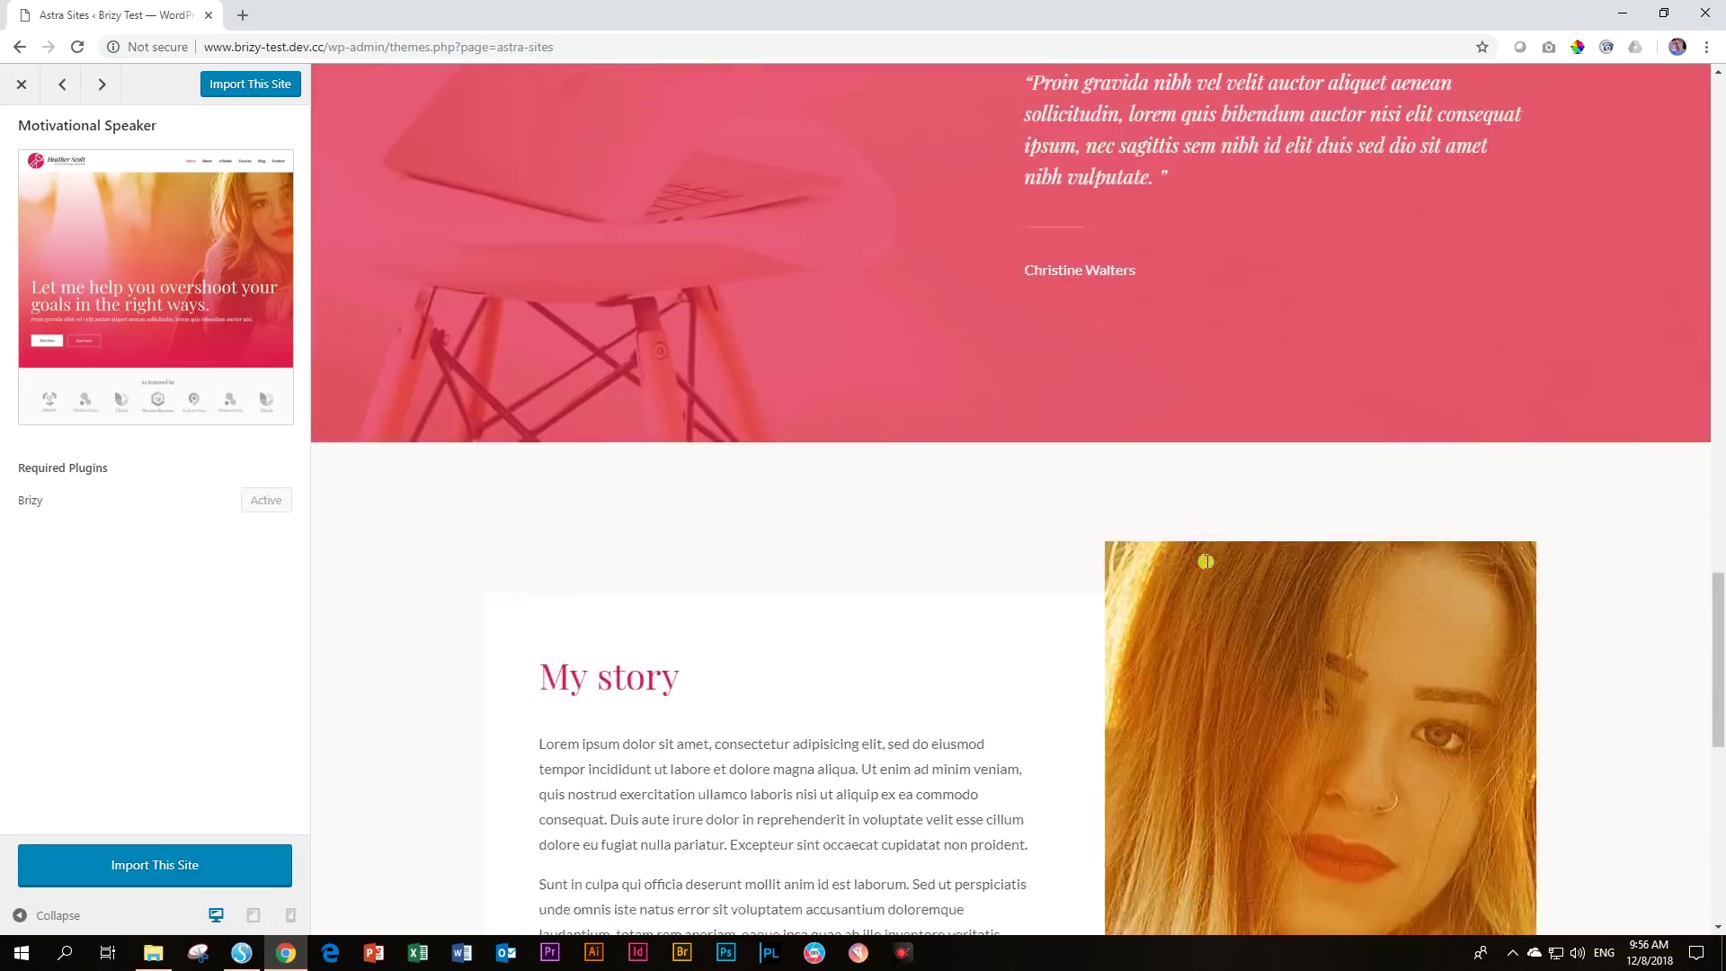
pyautogui.scroll(12, 1205, 561)
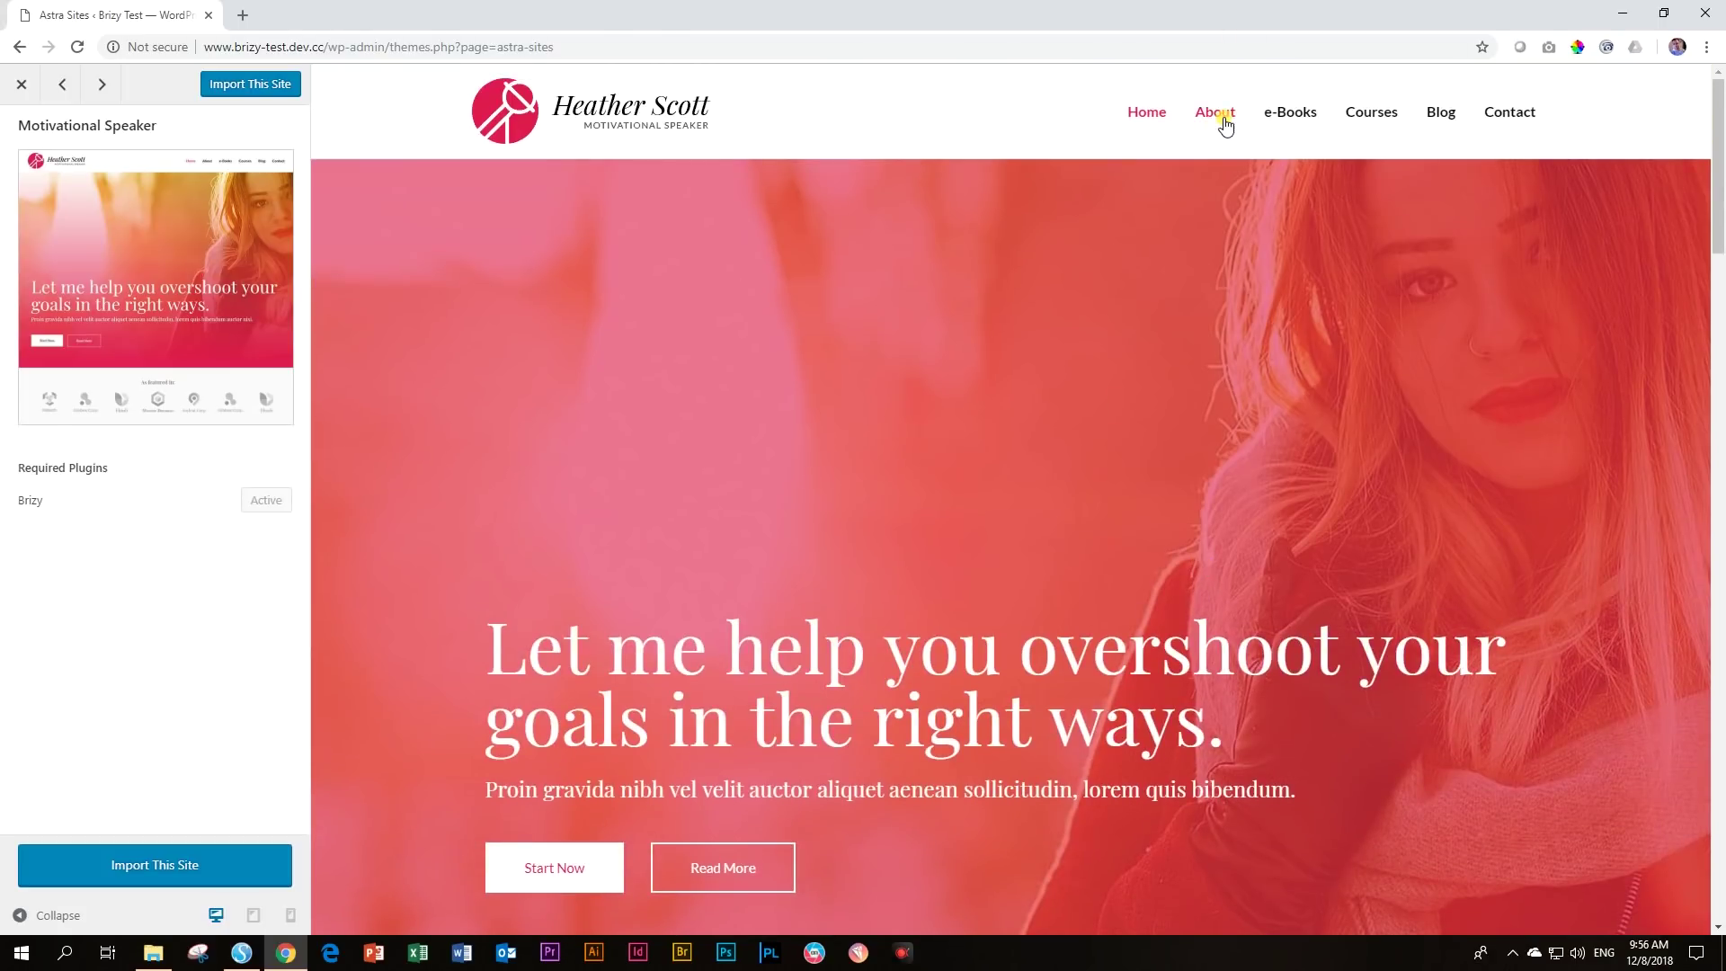
pyautogui.click(1225, 125)
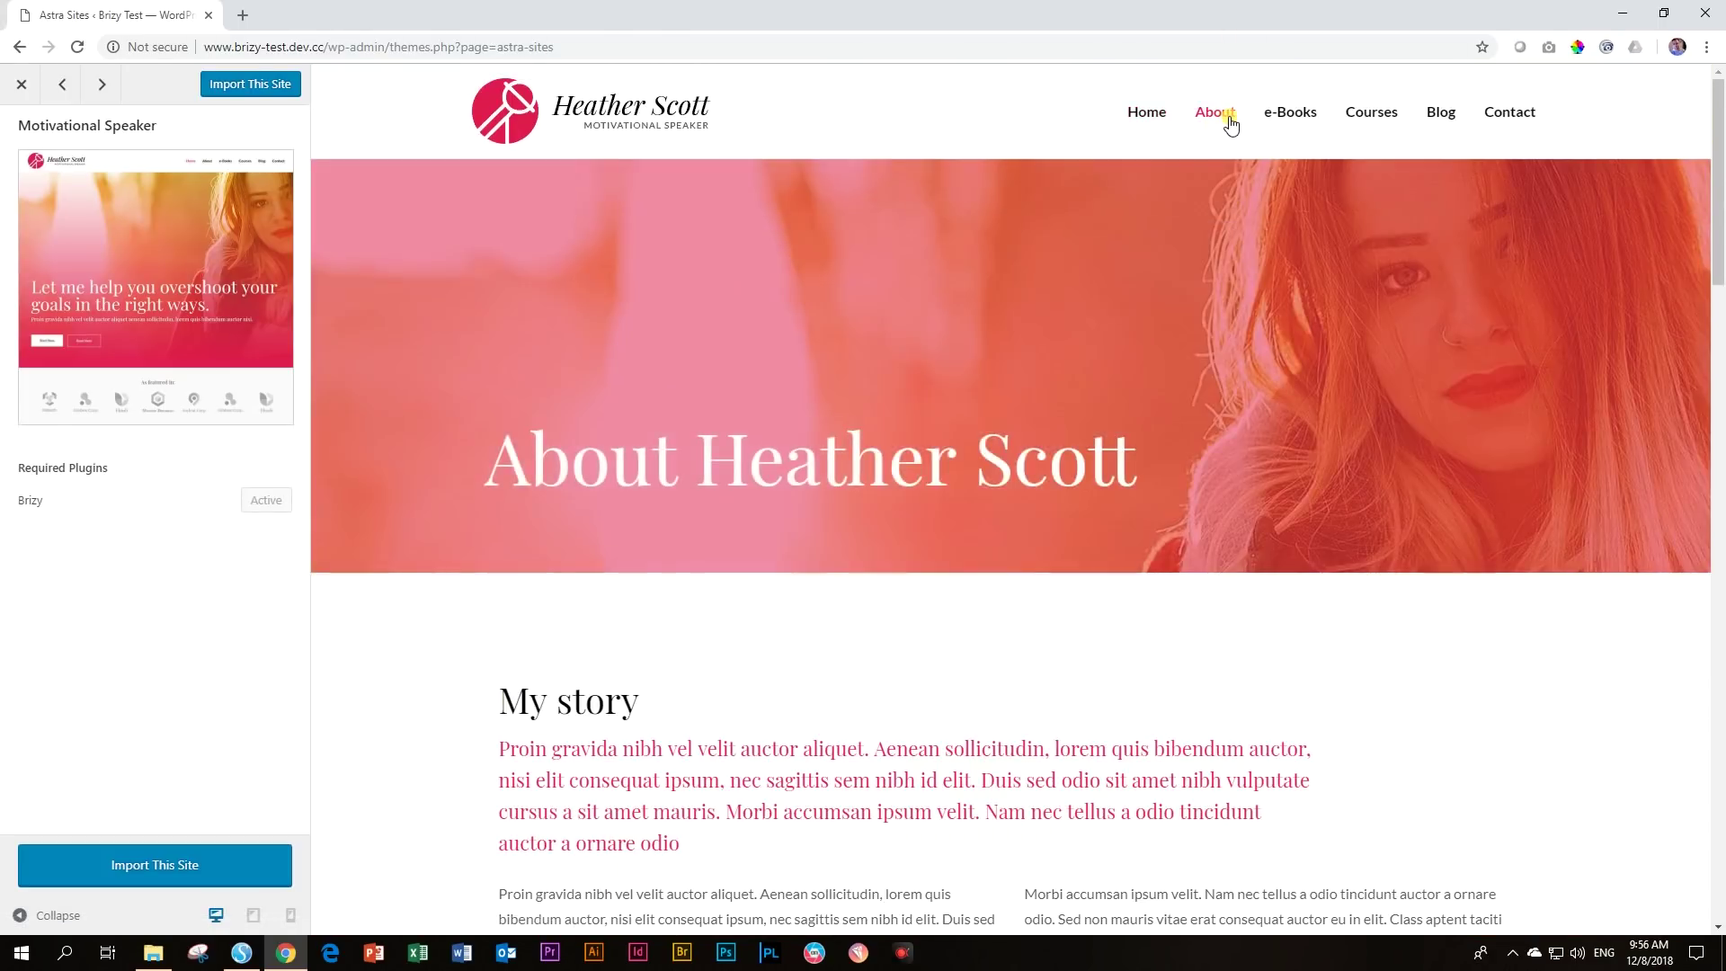
pyautogui.click(1290, 114)
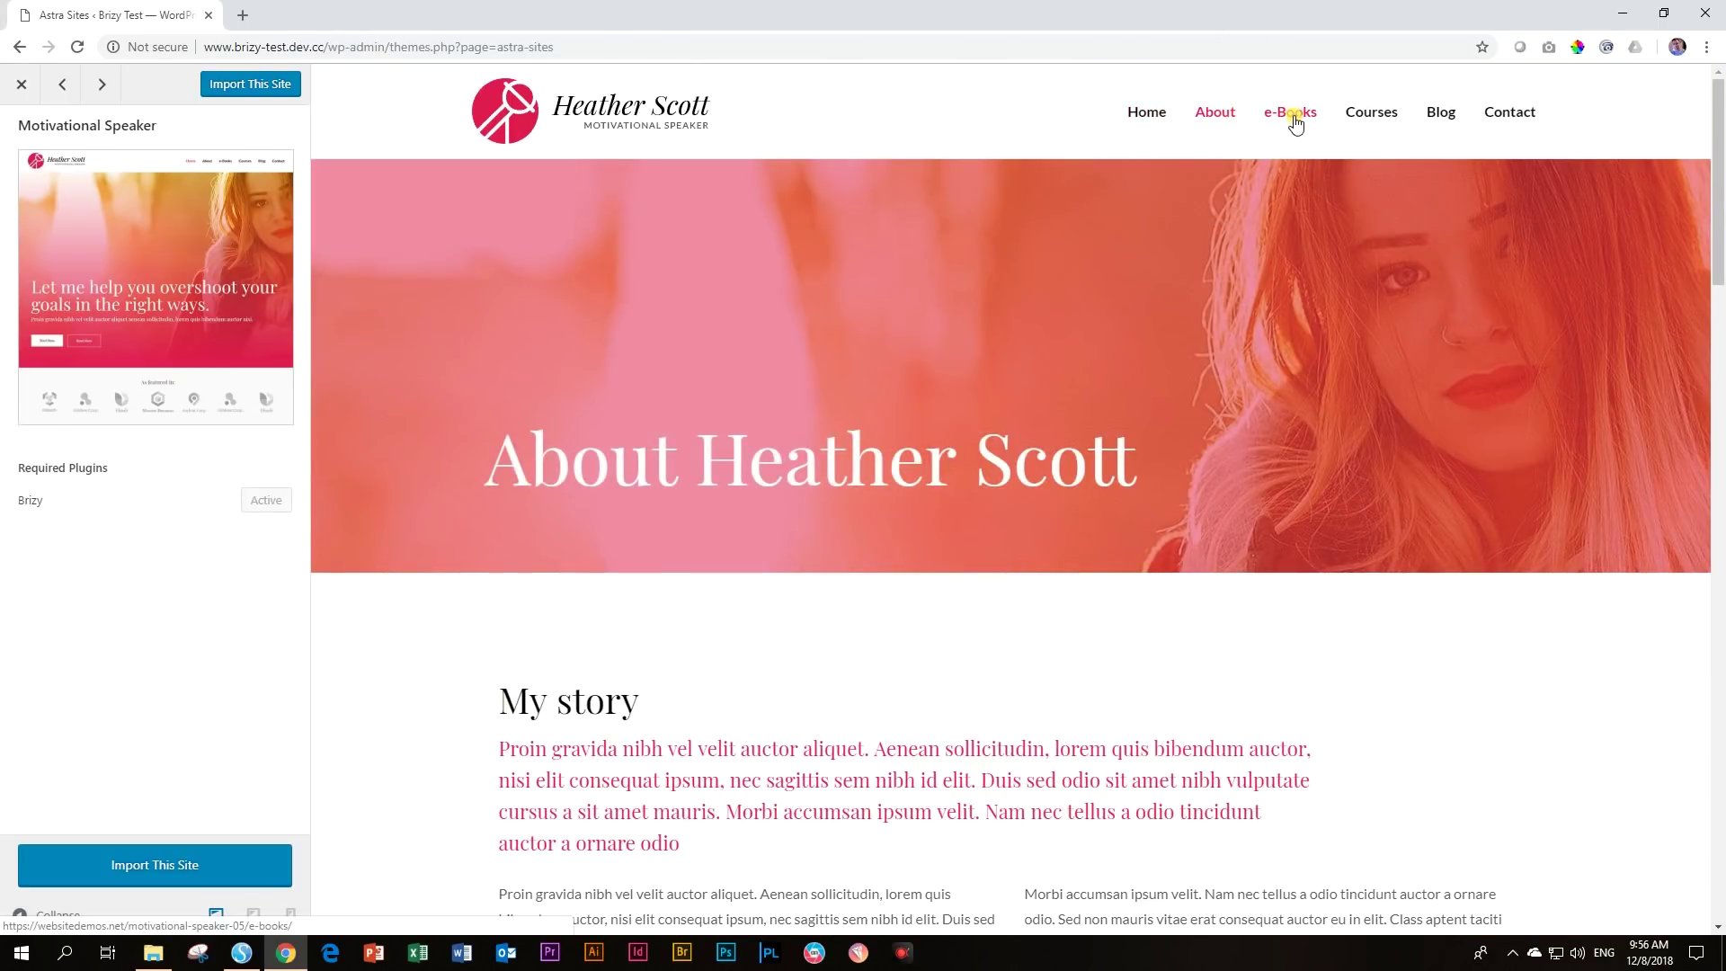
pyautogui.scroll(-18, 1199, 401)
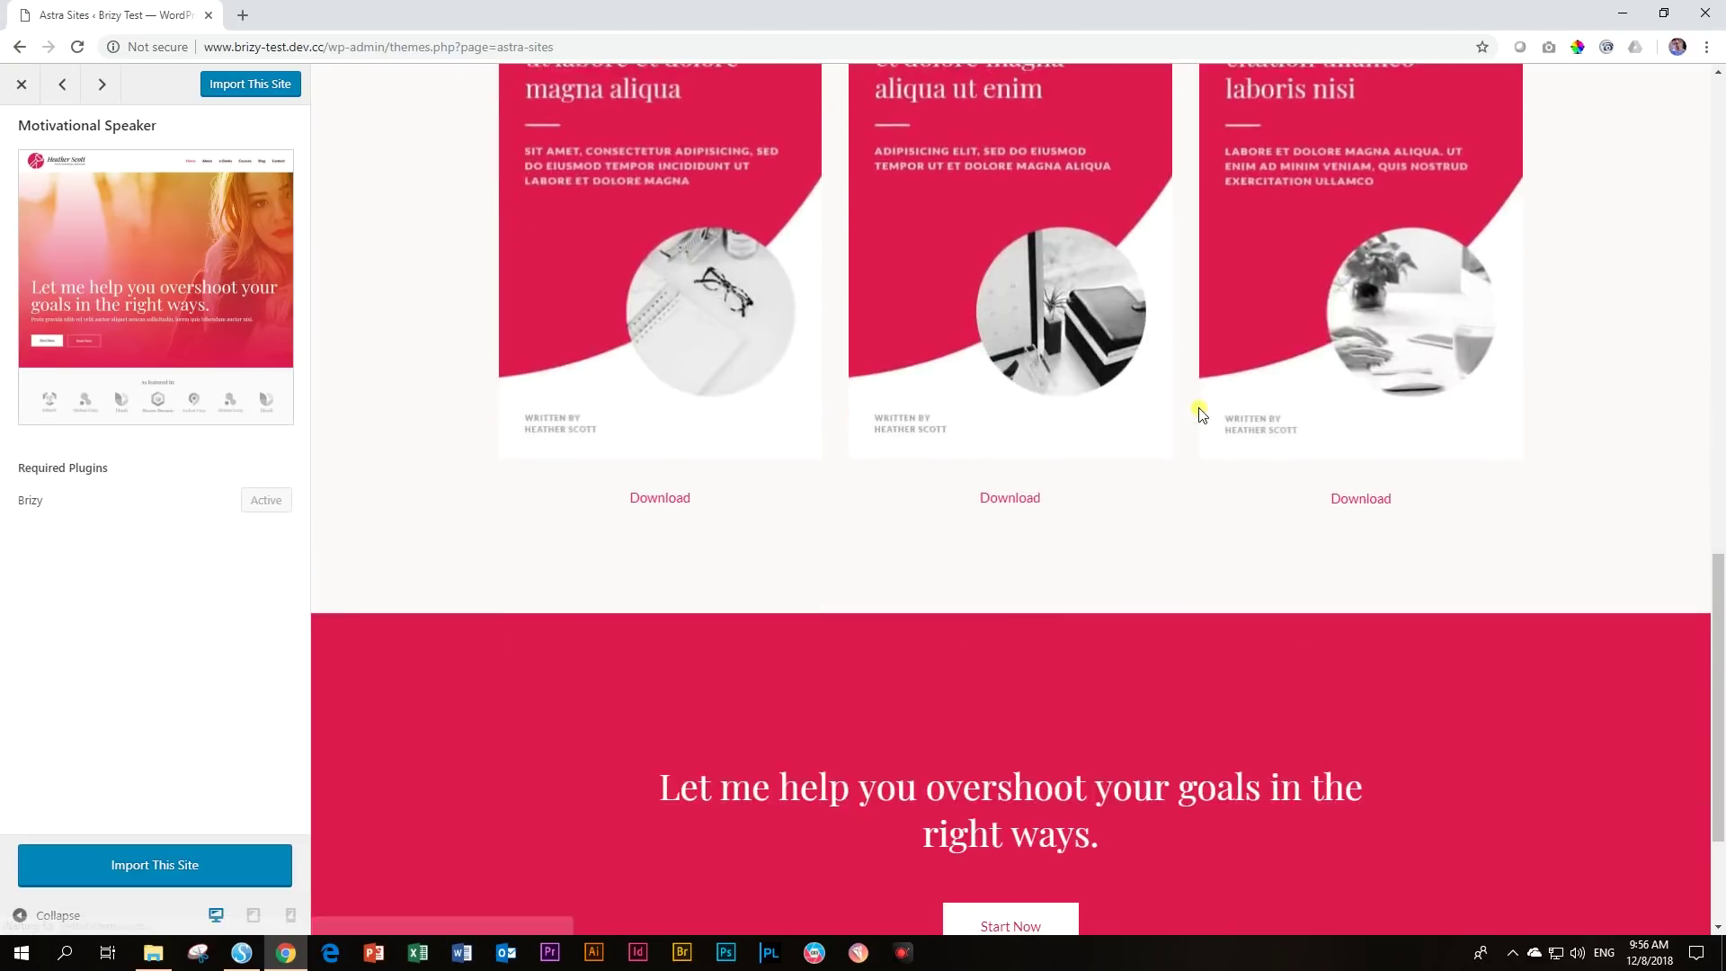
pyautogui.scroll(16, 1212, 401)
pyautogui.scroll(1, 1214, 408)
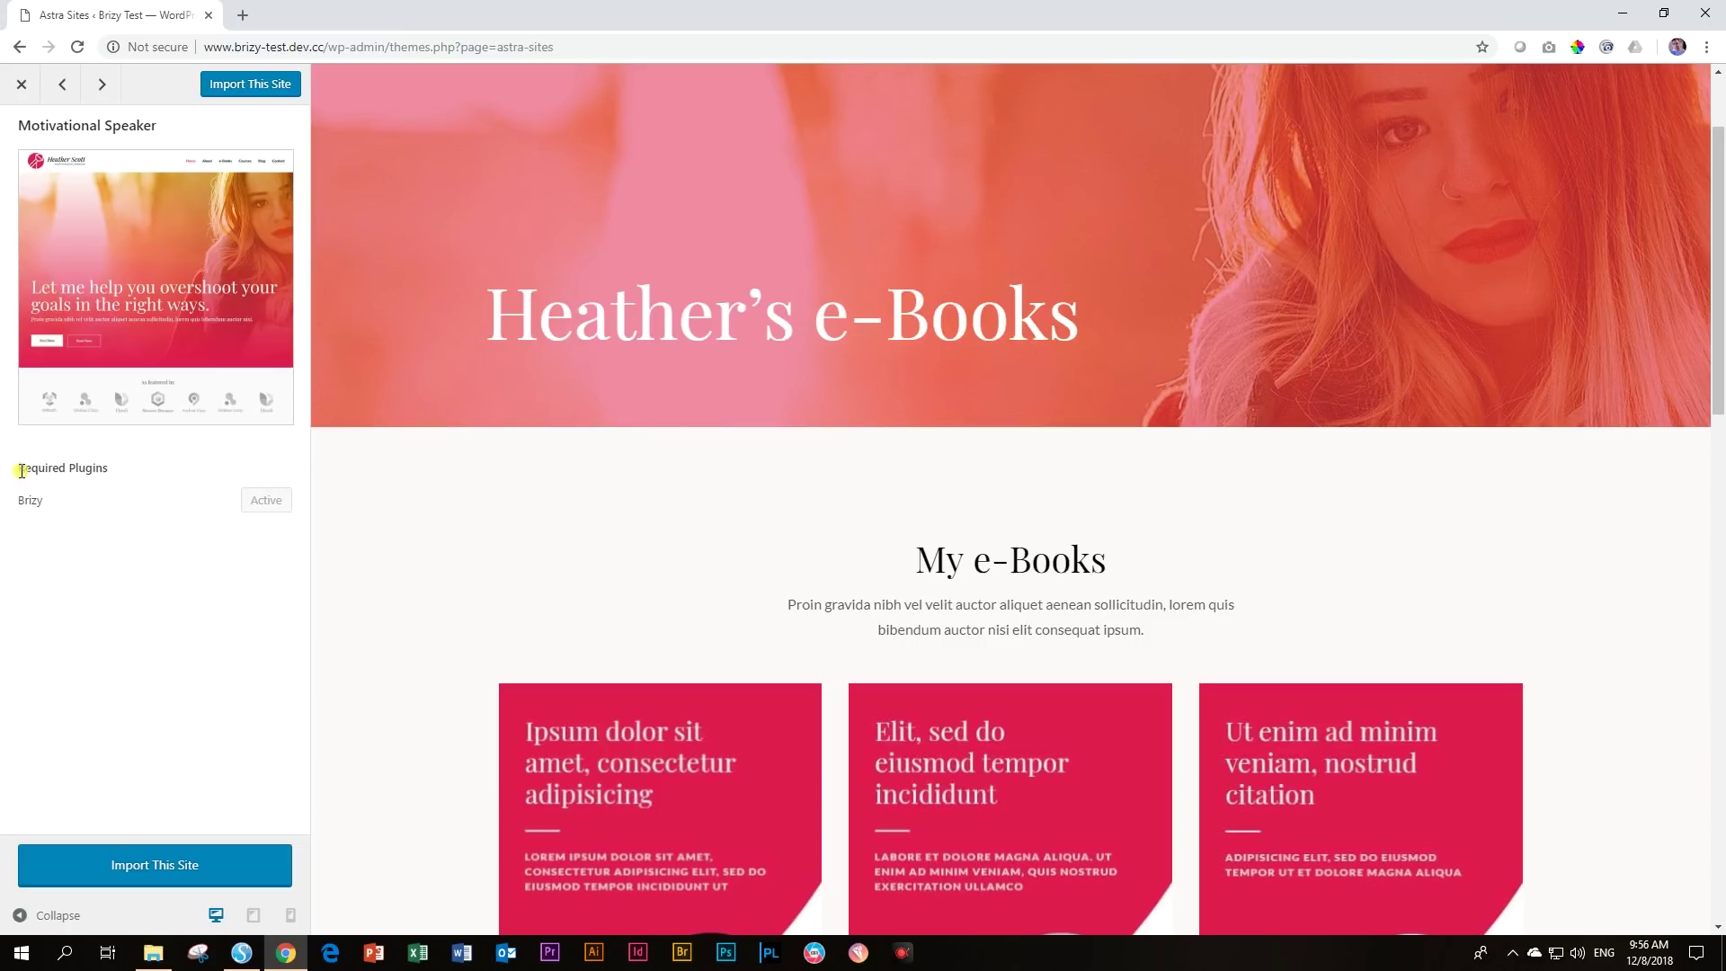
pyautogui.moveTo(21, 471); pyautogui.dragTo(110, 468)
pyautogui.click(104, 563)
pyautogui.click(21, 84)
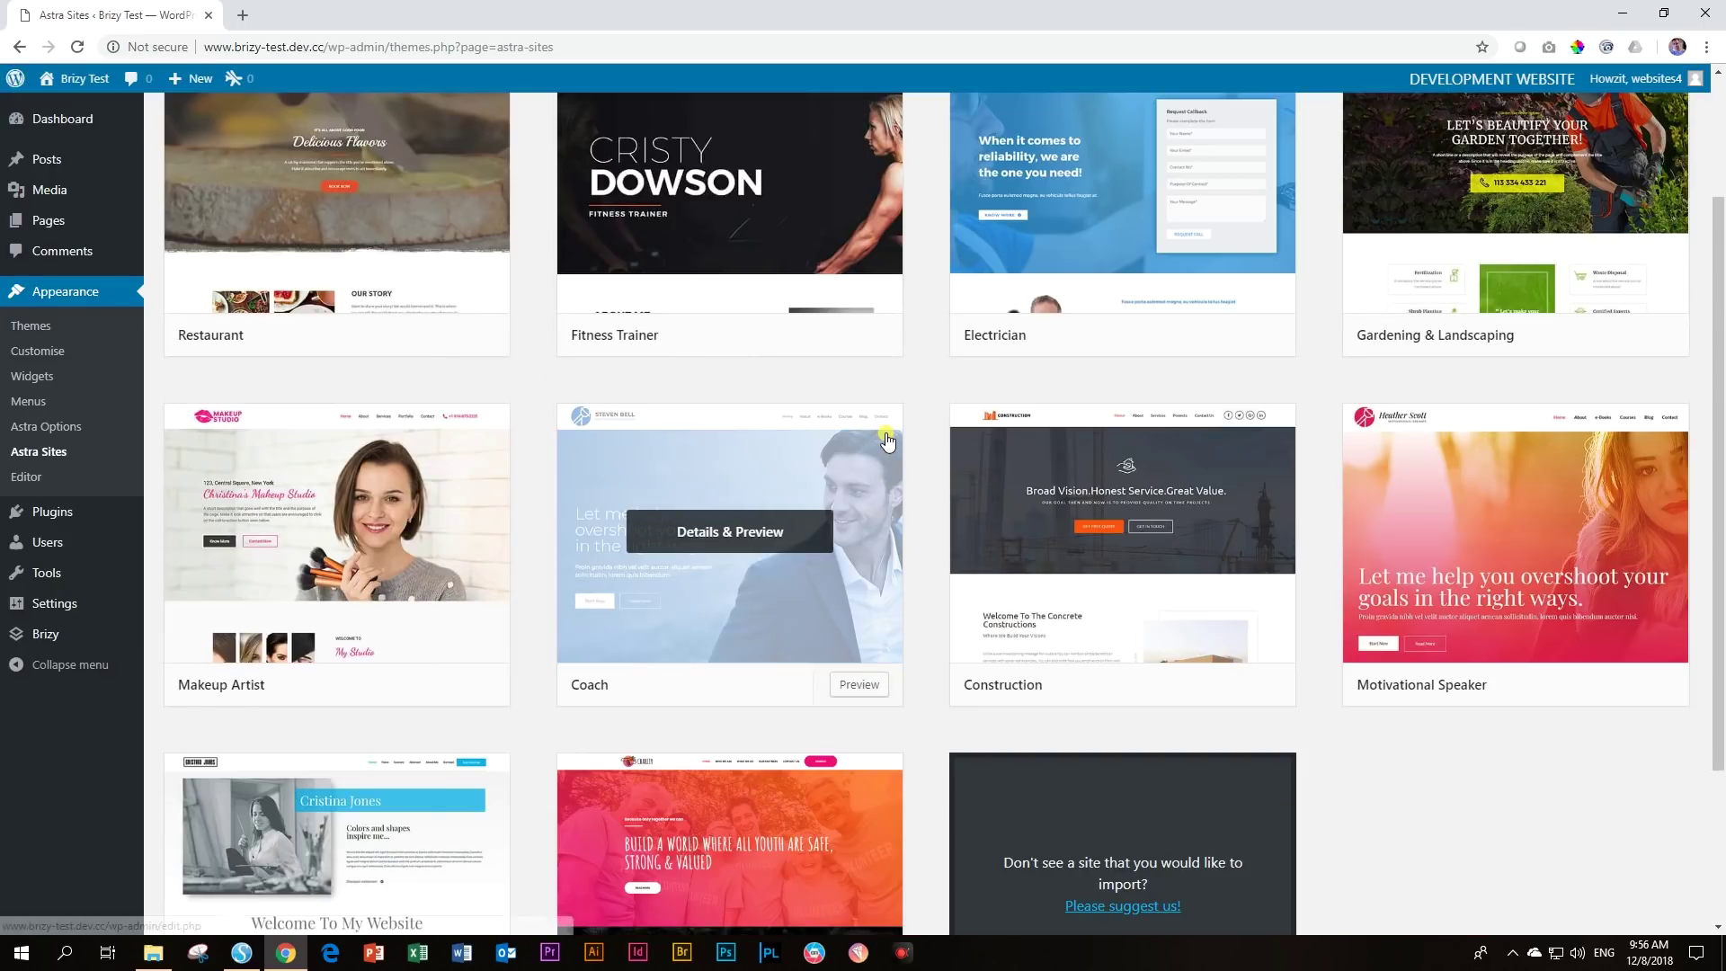
pyautogui.scroll(-3, 888, 441)
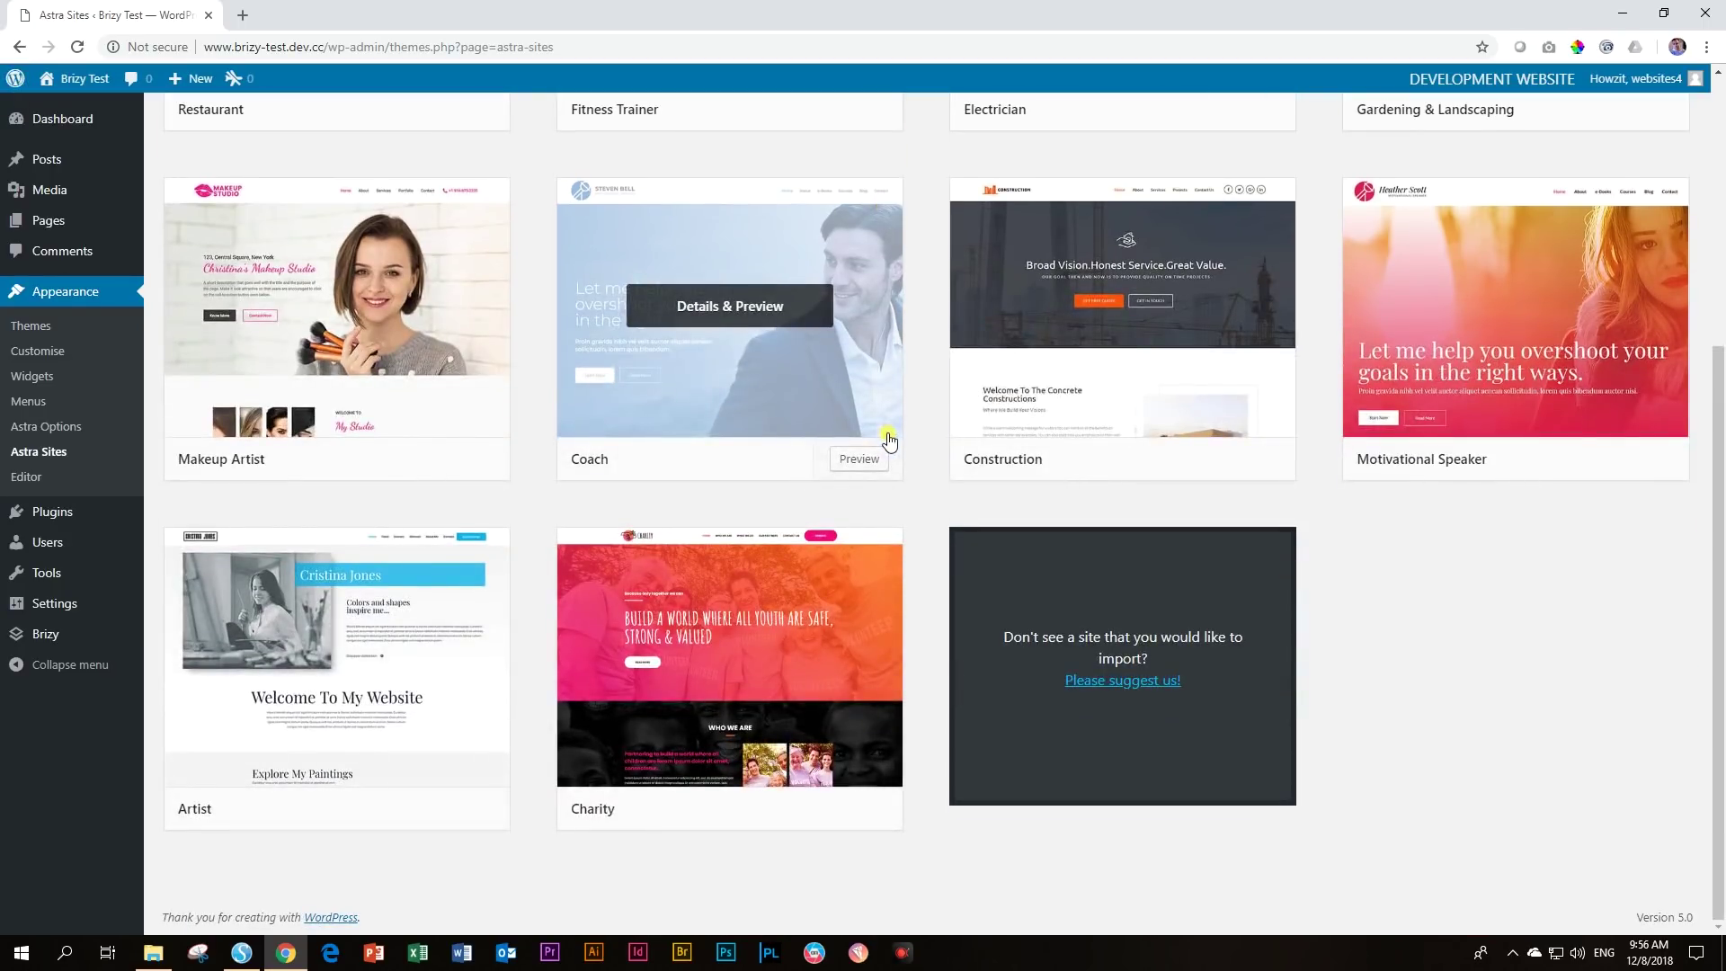
pyautogui.click(440, 268)
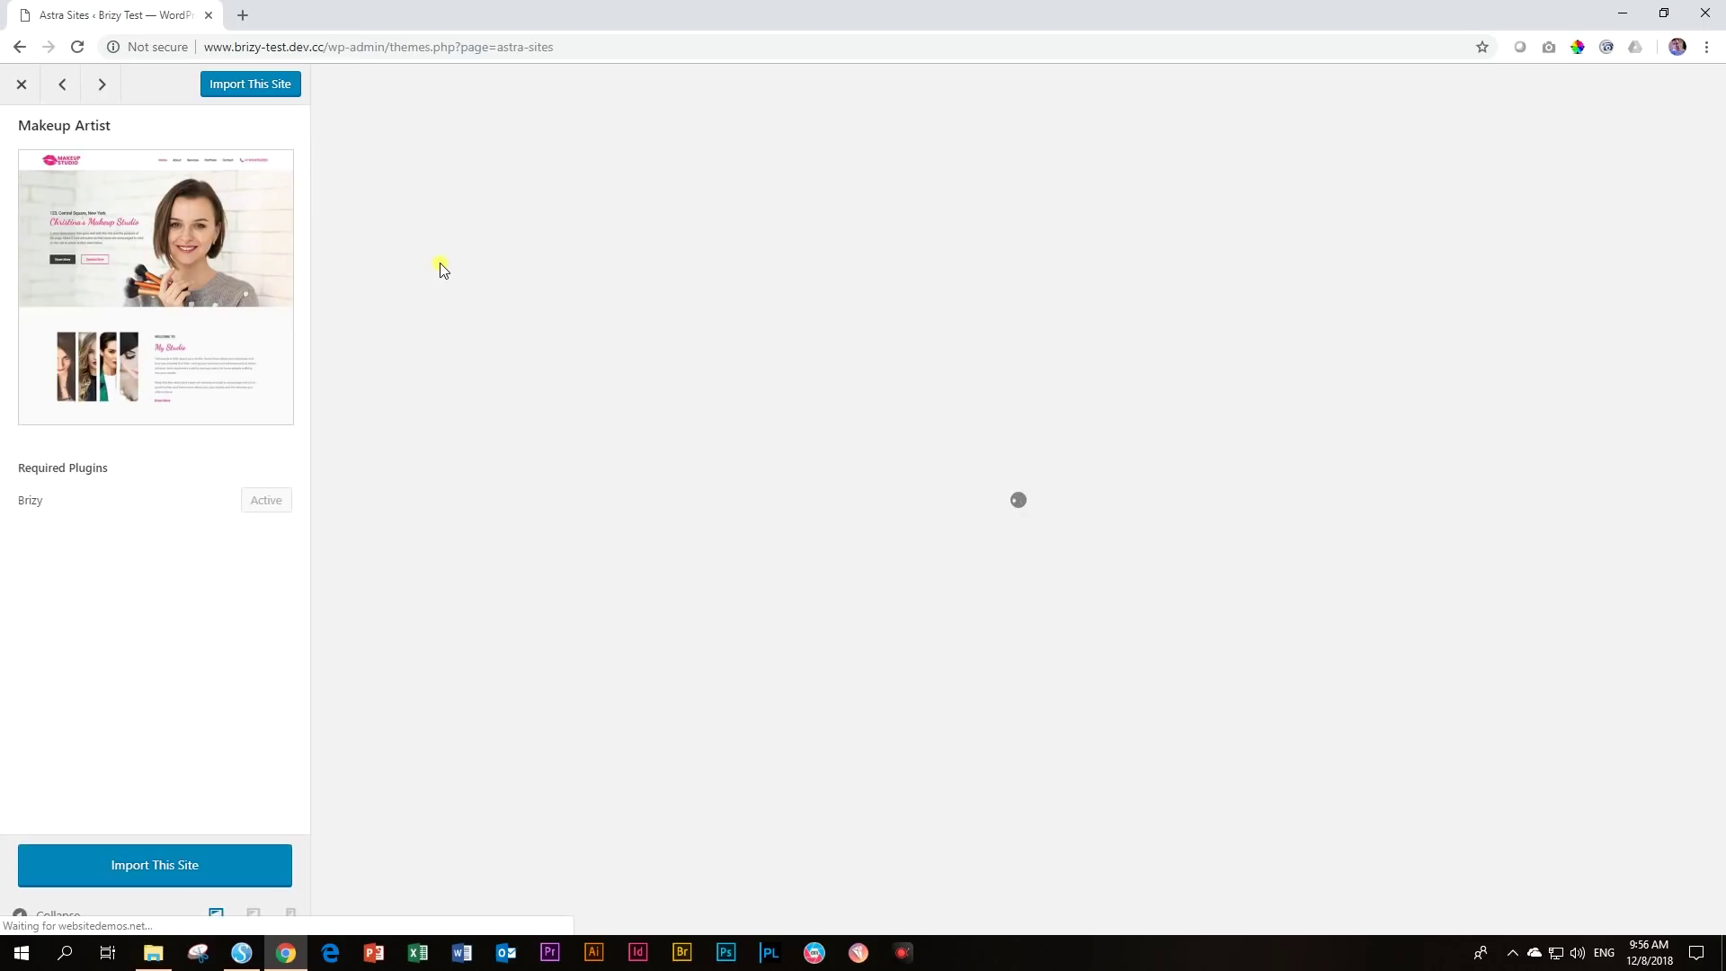
pyautogui.click(21, 84)
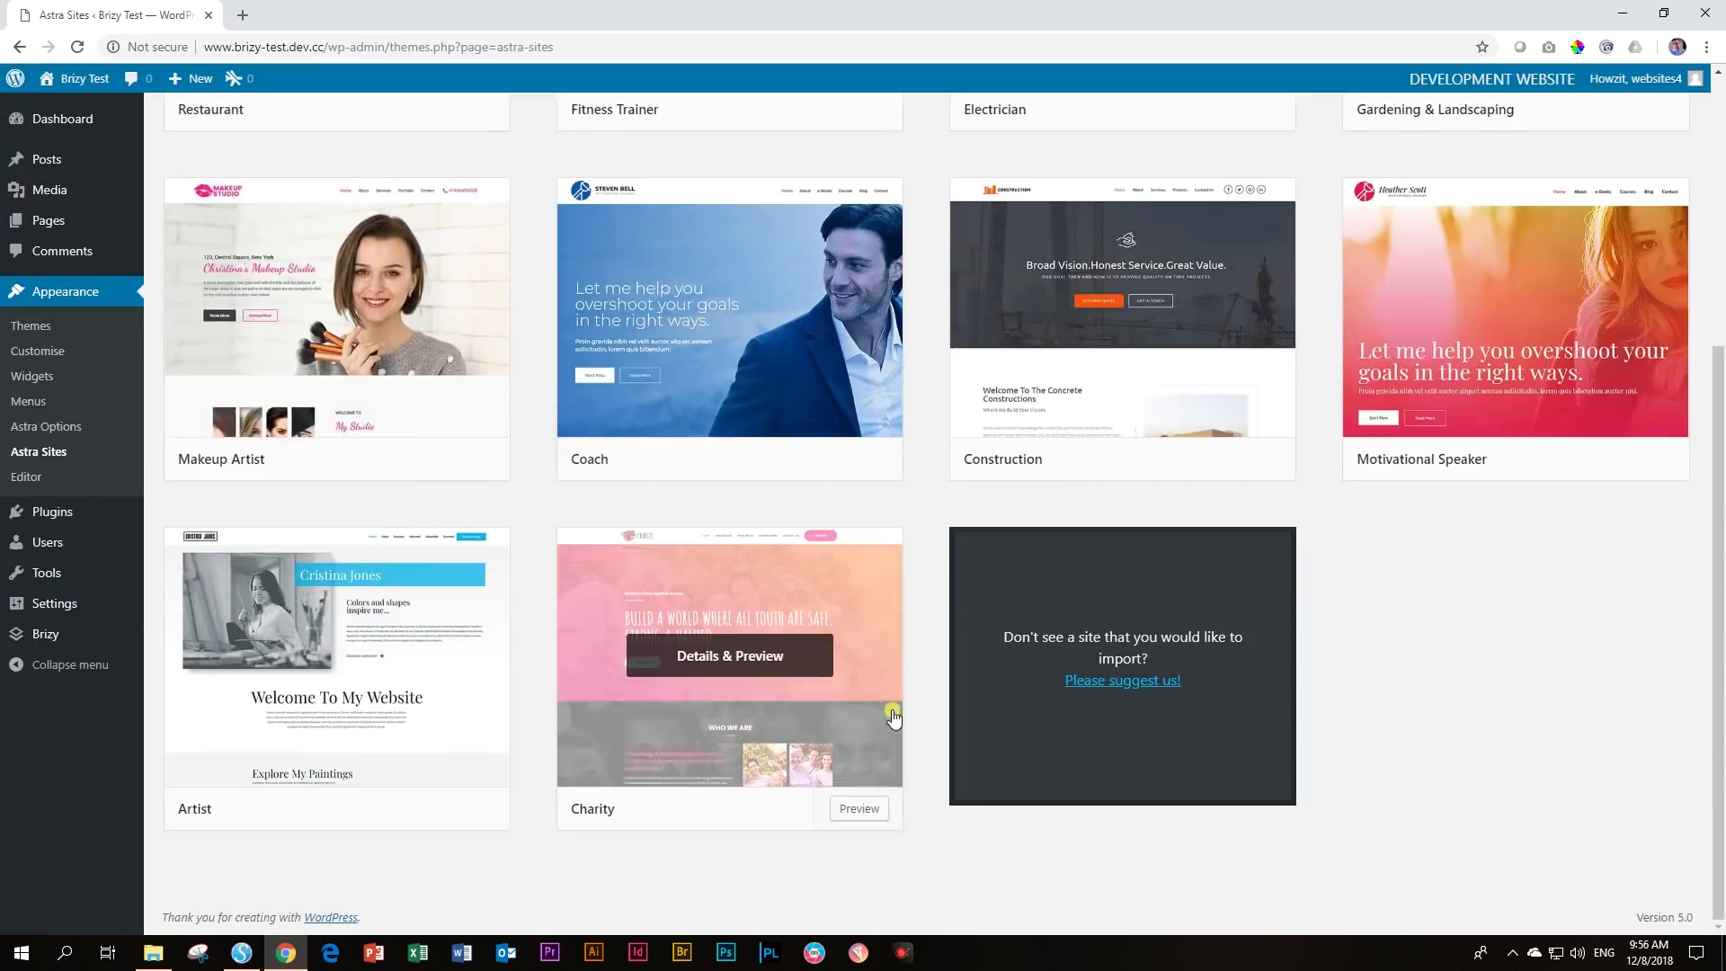
pyautogui.click(882, 601)
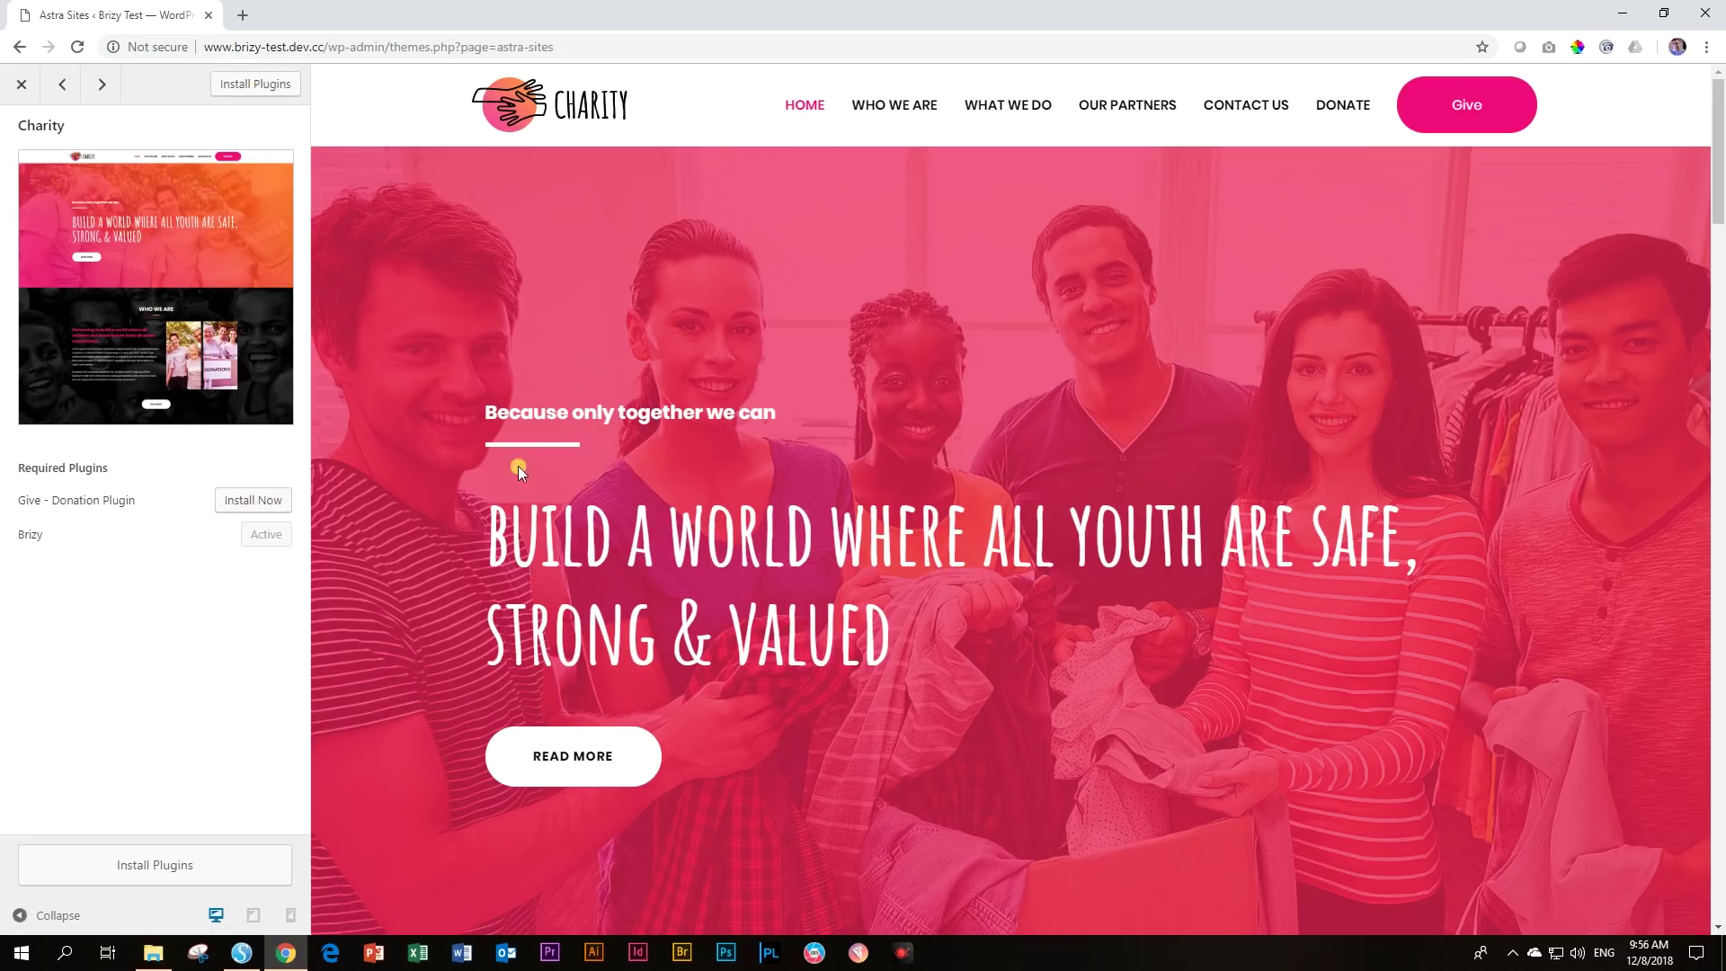
pyautogui.click(22, 83)
pyautogui.scroll(5, 1007, 459)
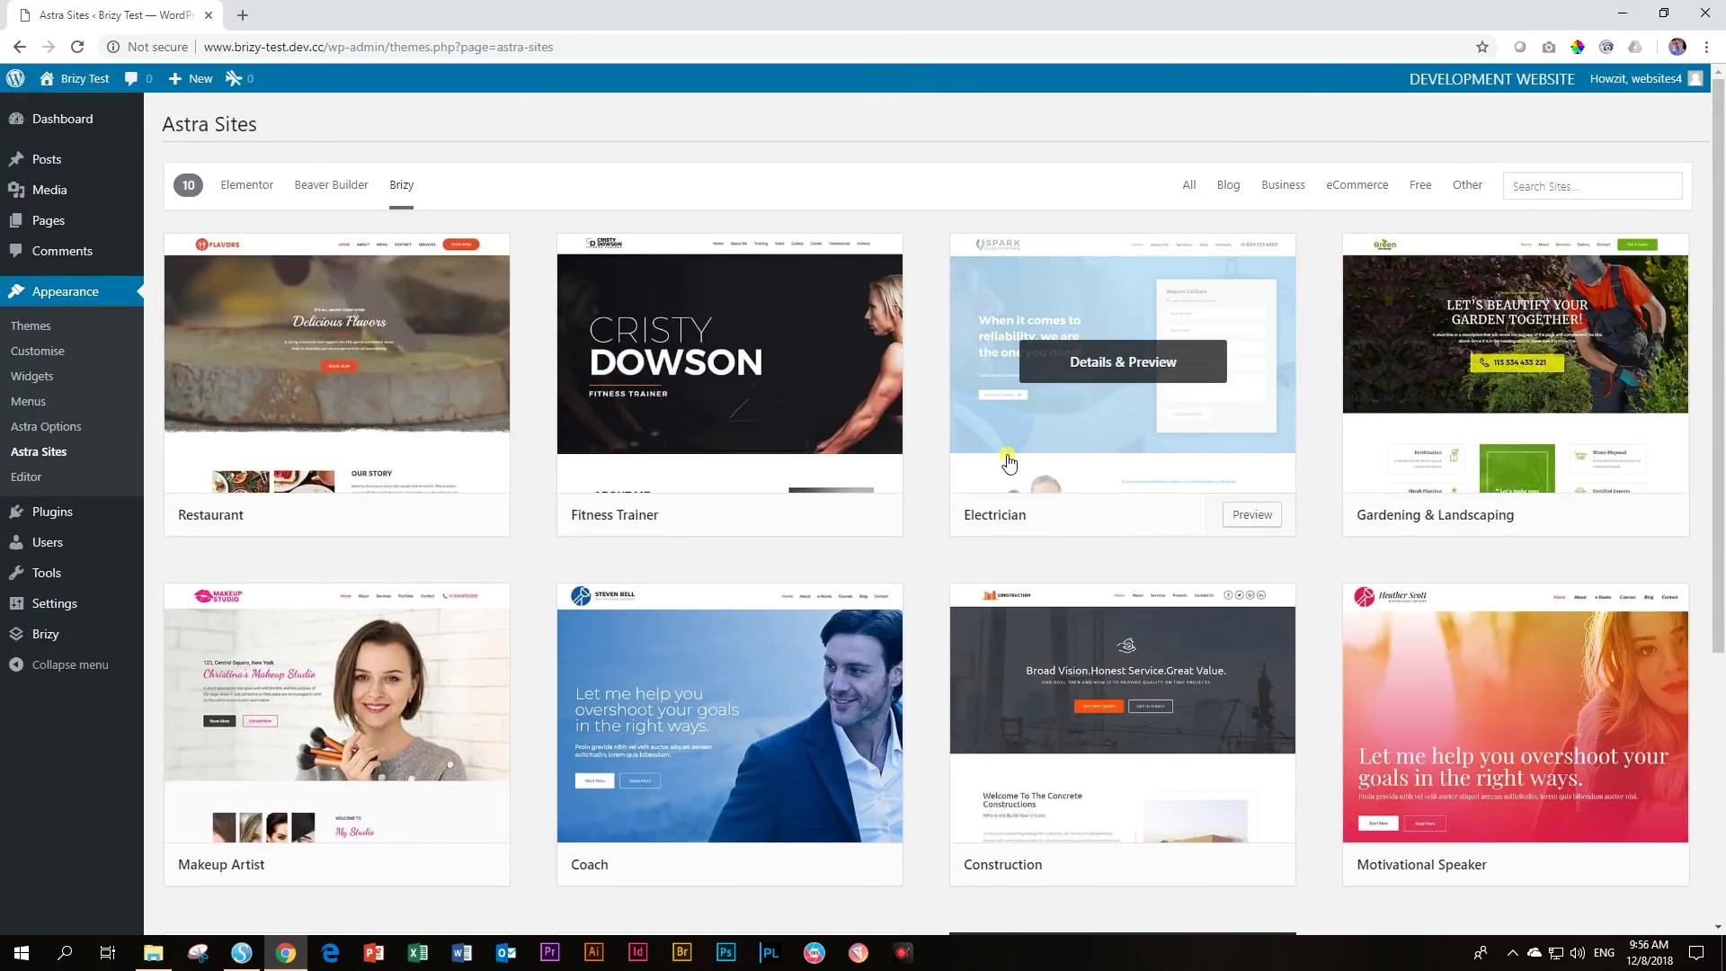
pyautogui.click(475, 336)
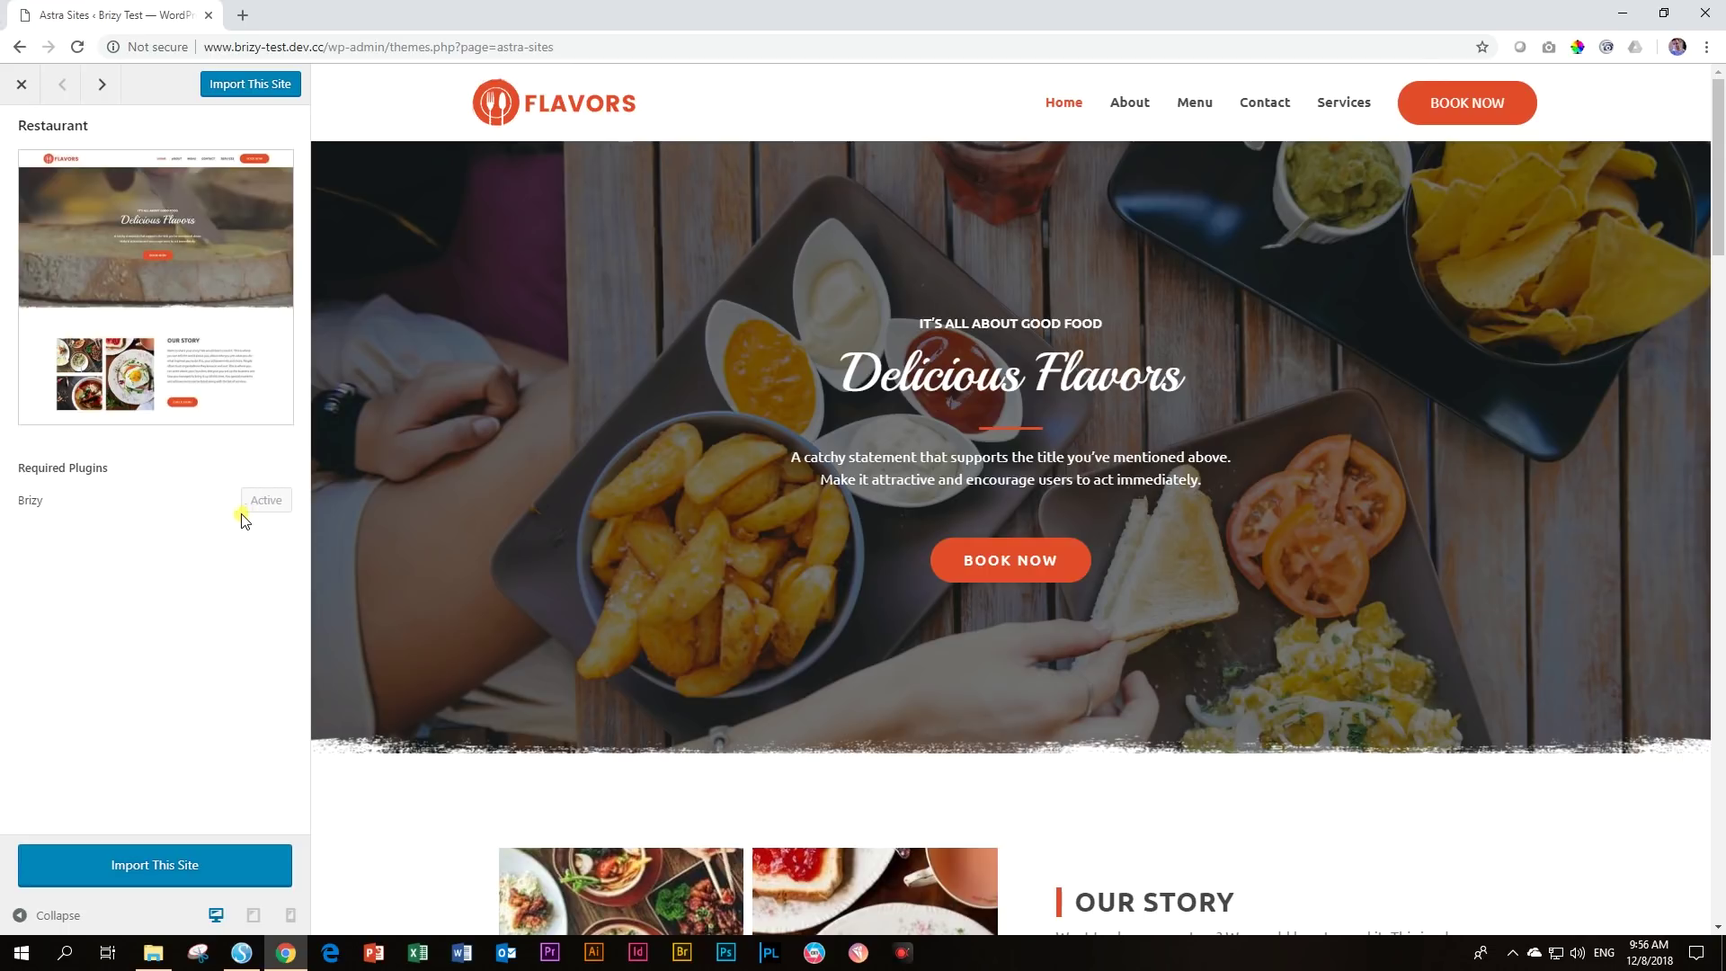
# - Import the Restaurant starter site, accepting the demo-import warning with OK
pyautogui.click(257, 89)
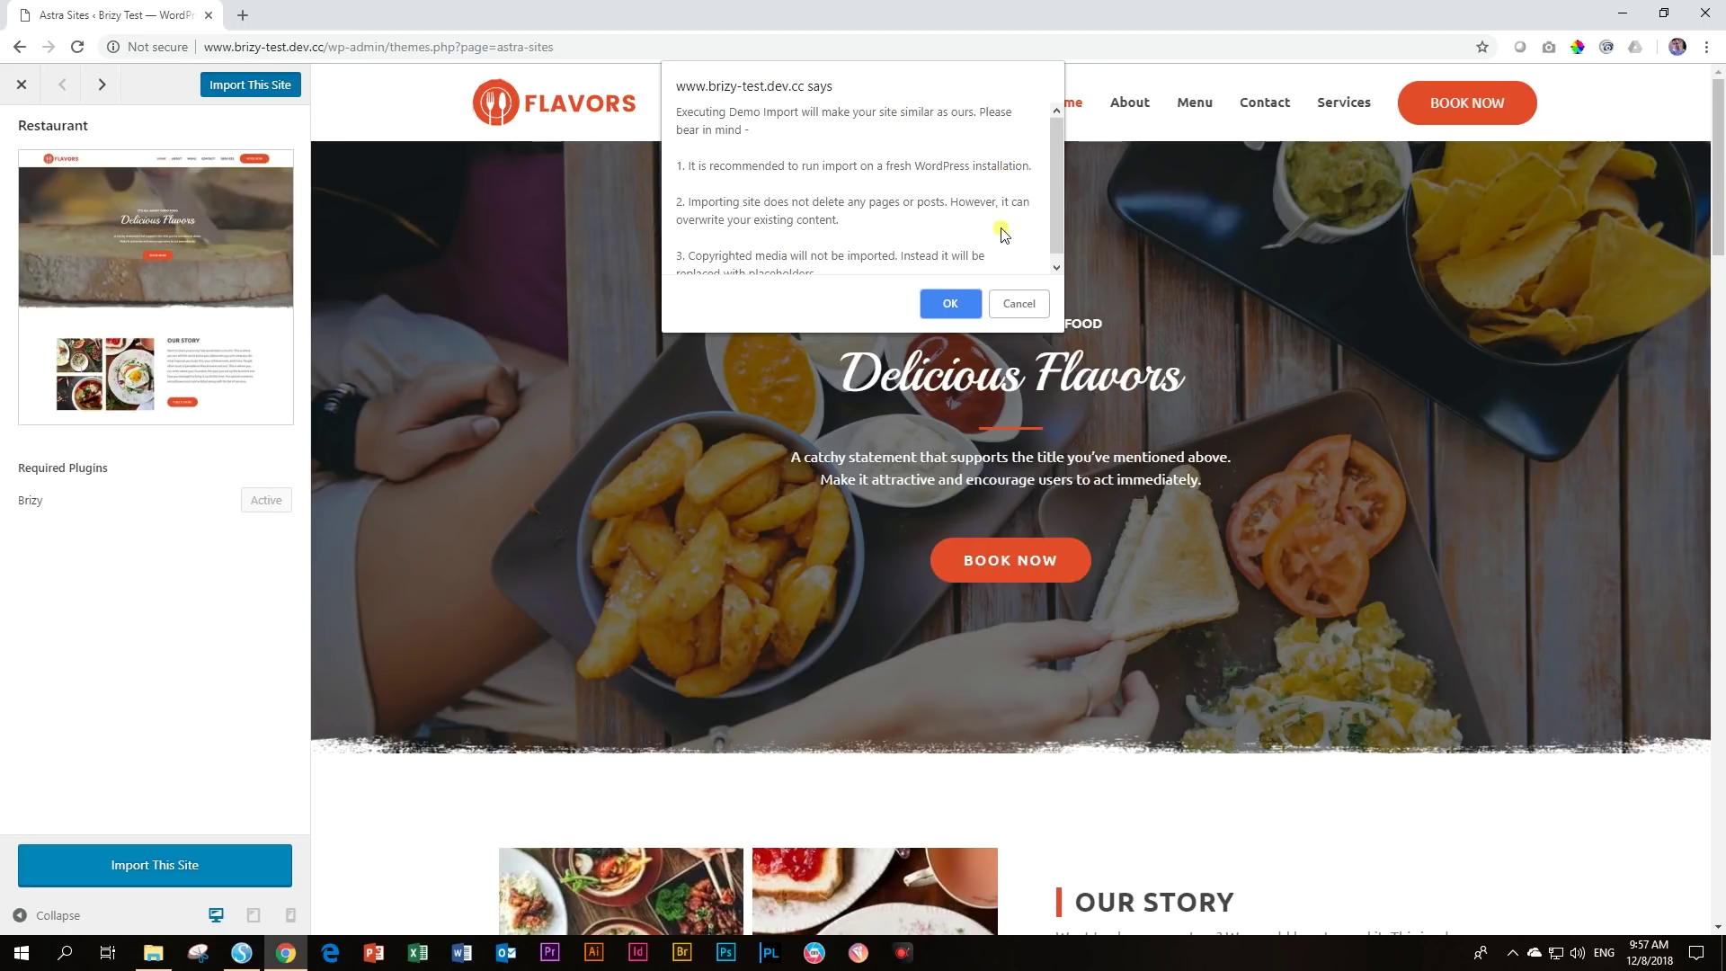
pyautogui.scroll(-1, 1001, 243)
pyautogui.click(958, 305)
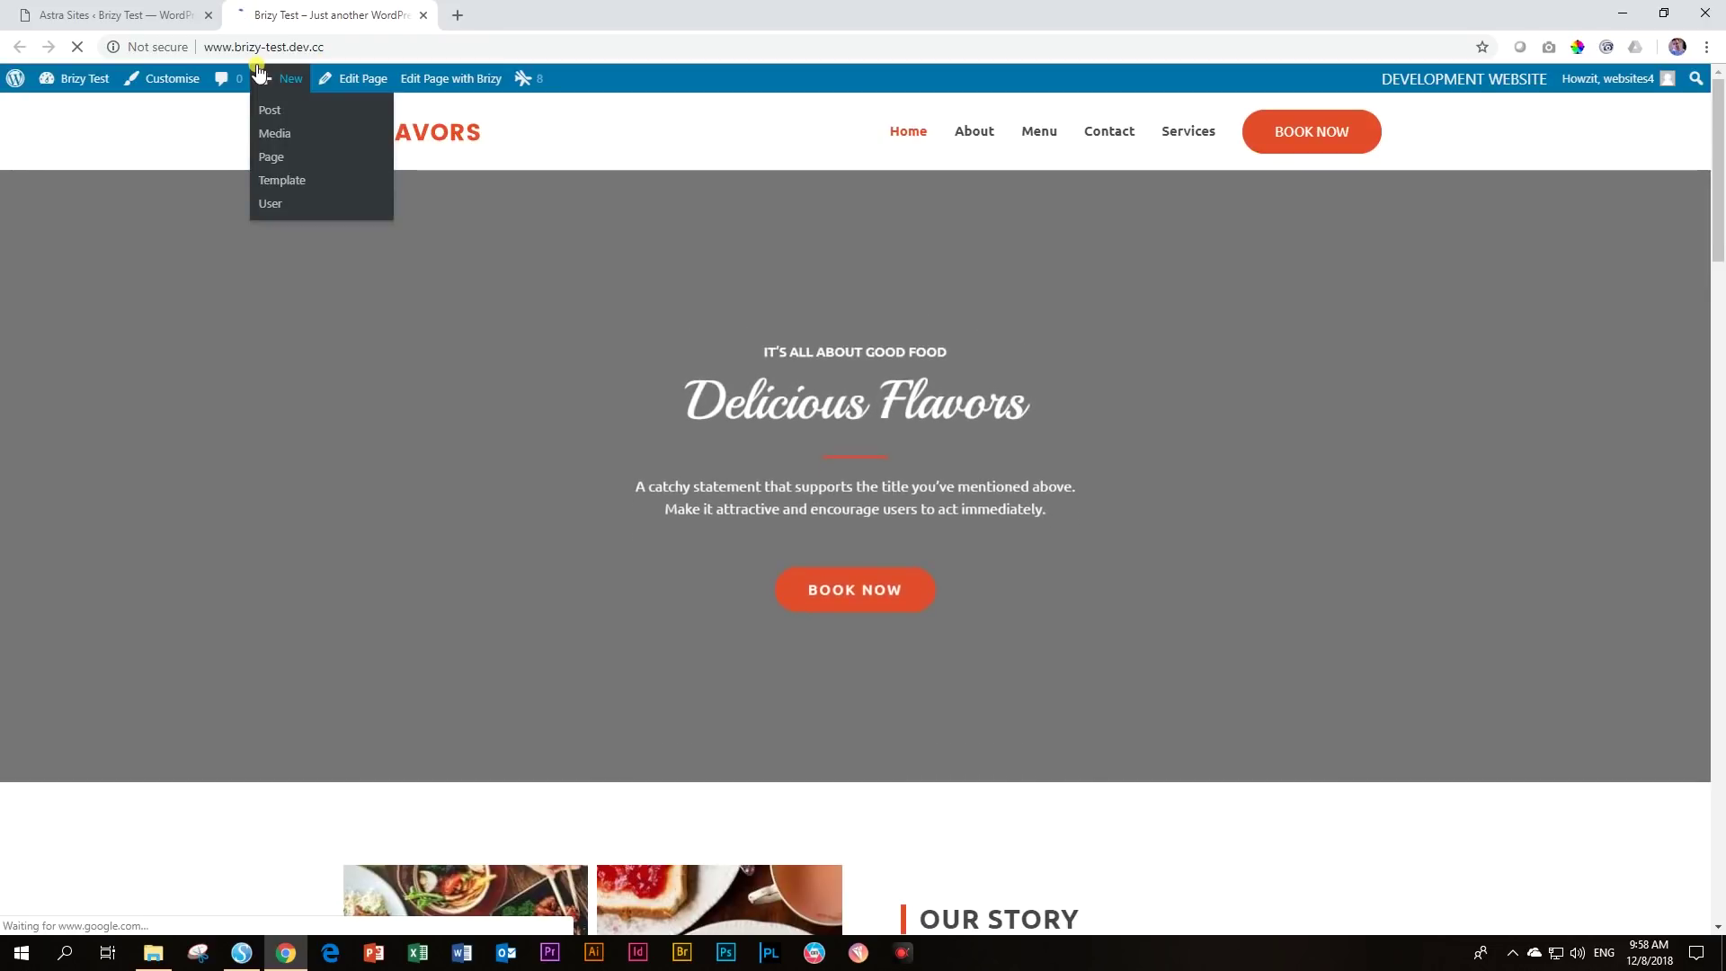
# - Scroll the live Flavors homepage and test its About, Menu and Services navigation links
pyautogui.scroll(-15, 836, 384)
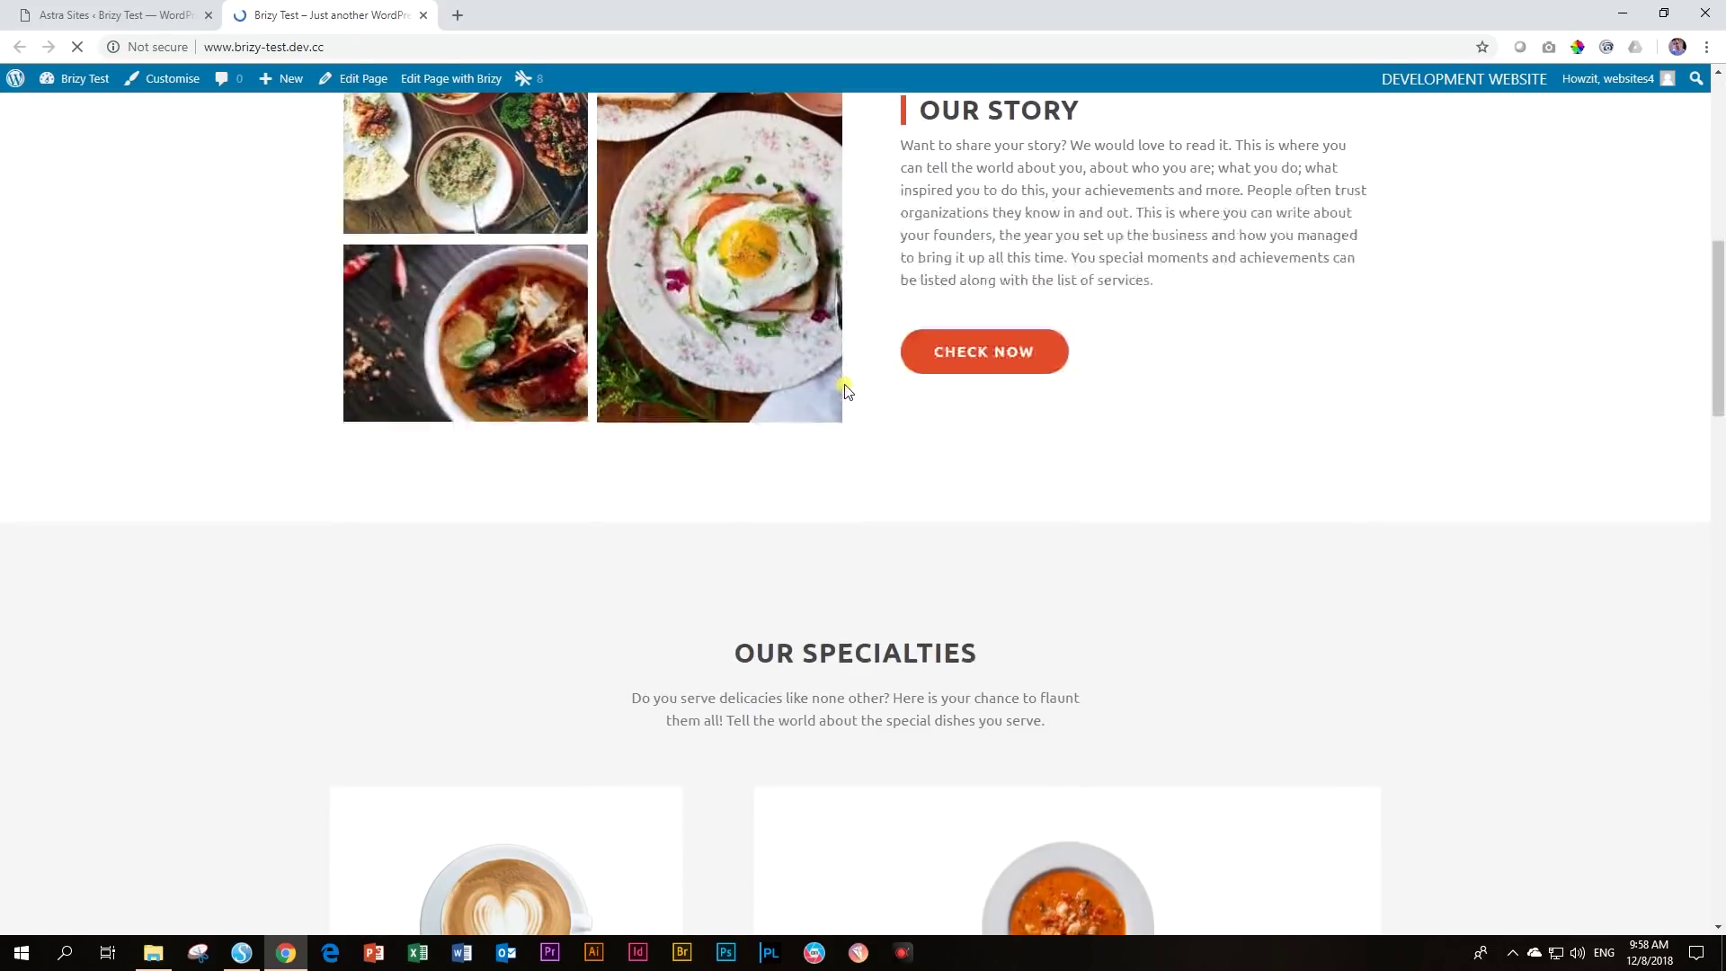
pyautogui.scroll(-7, 845, 389)
pyautogui.scroll(20, 849, 392)
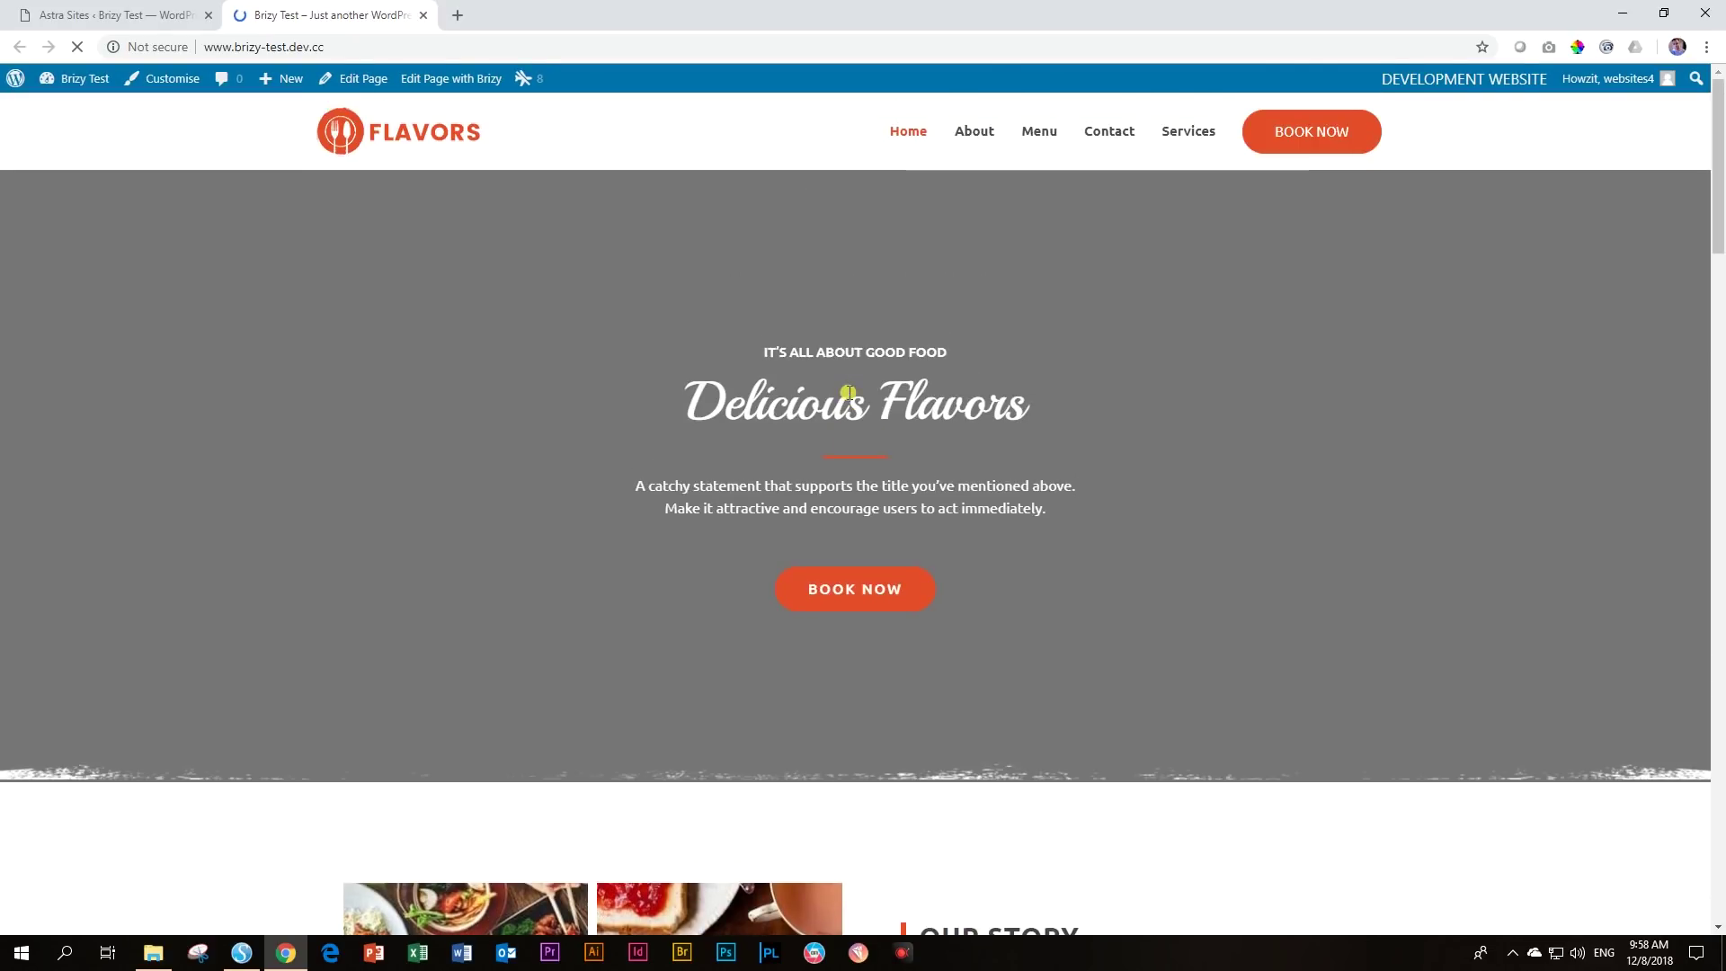
pyautogui.click(983, 133)
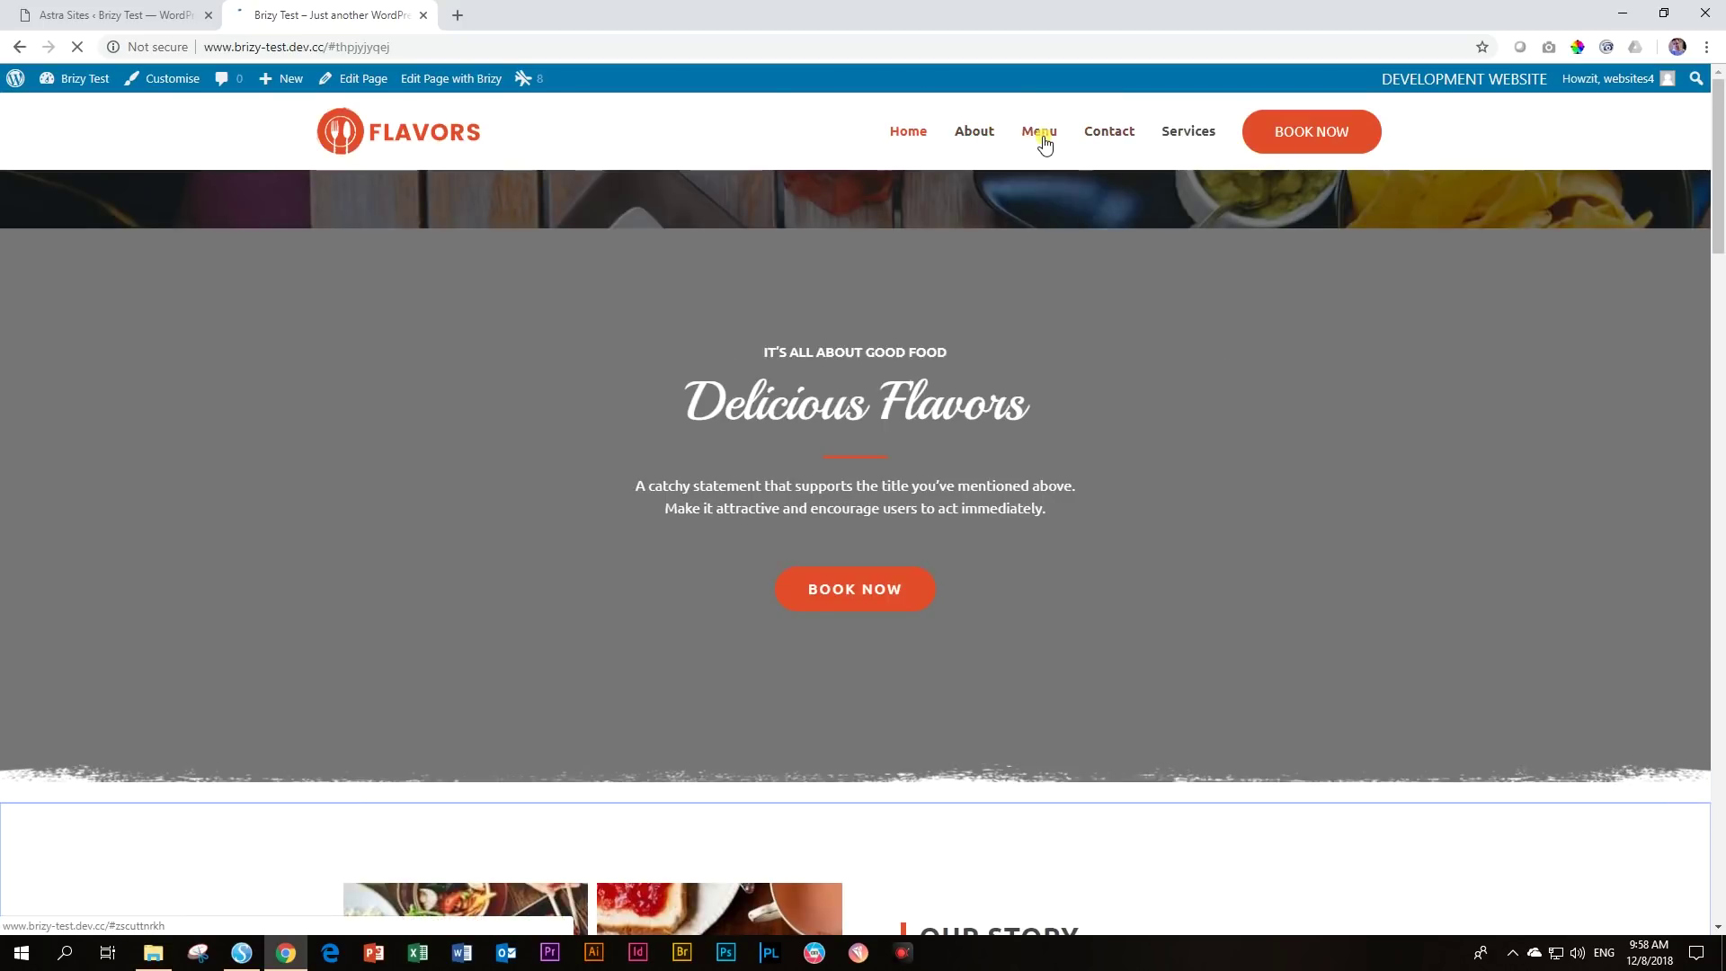
pyautogui.click(1043, 137)
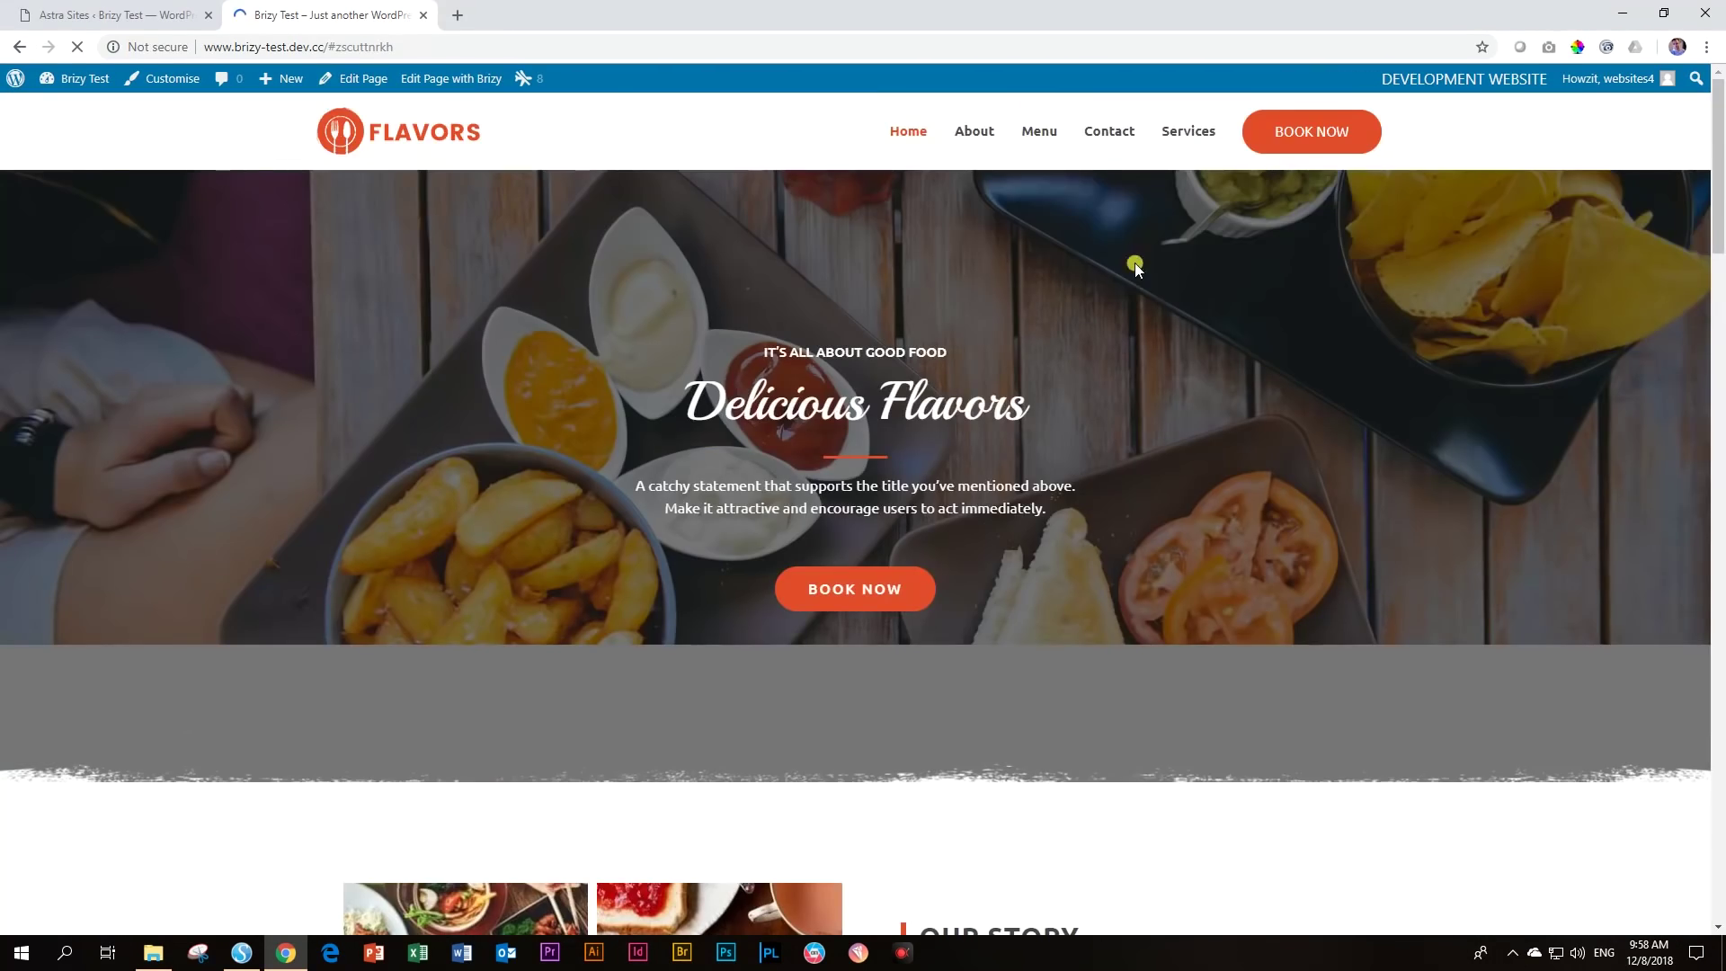
pyautogui.click(1179, 137)
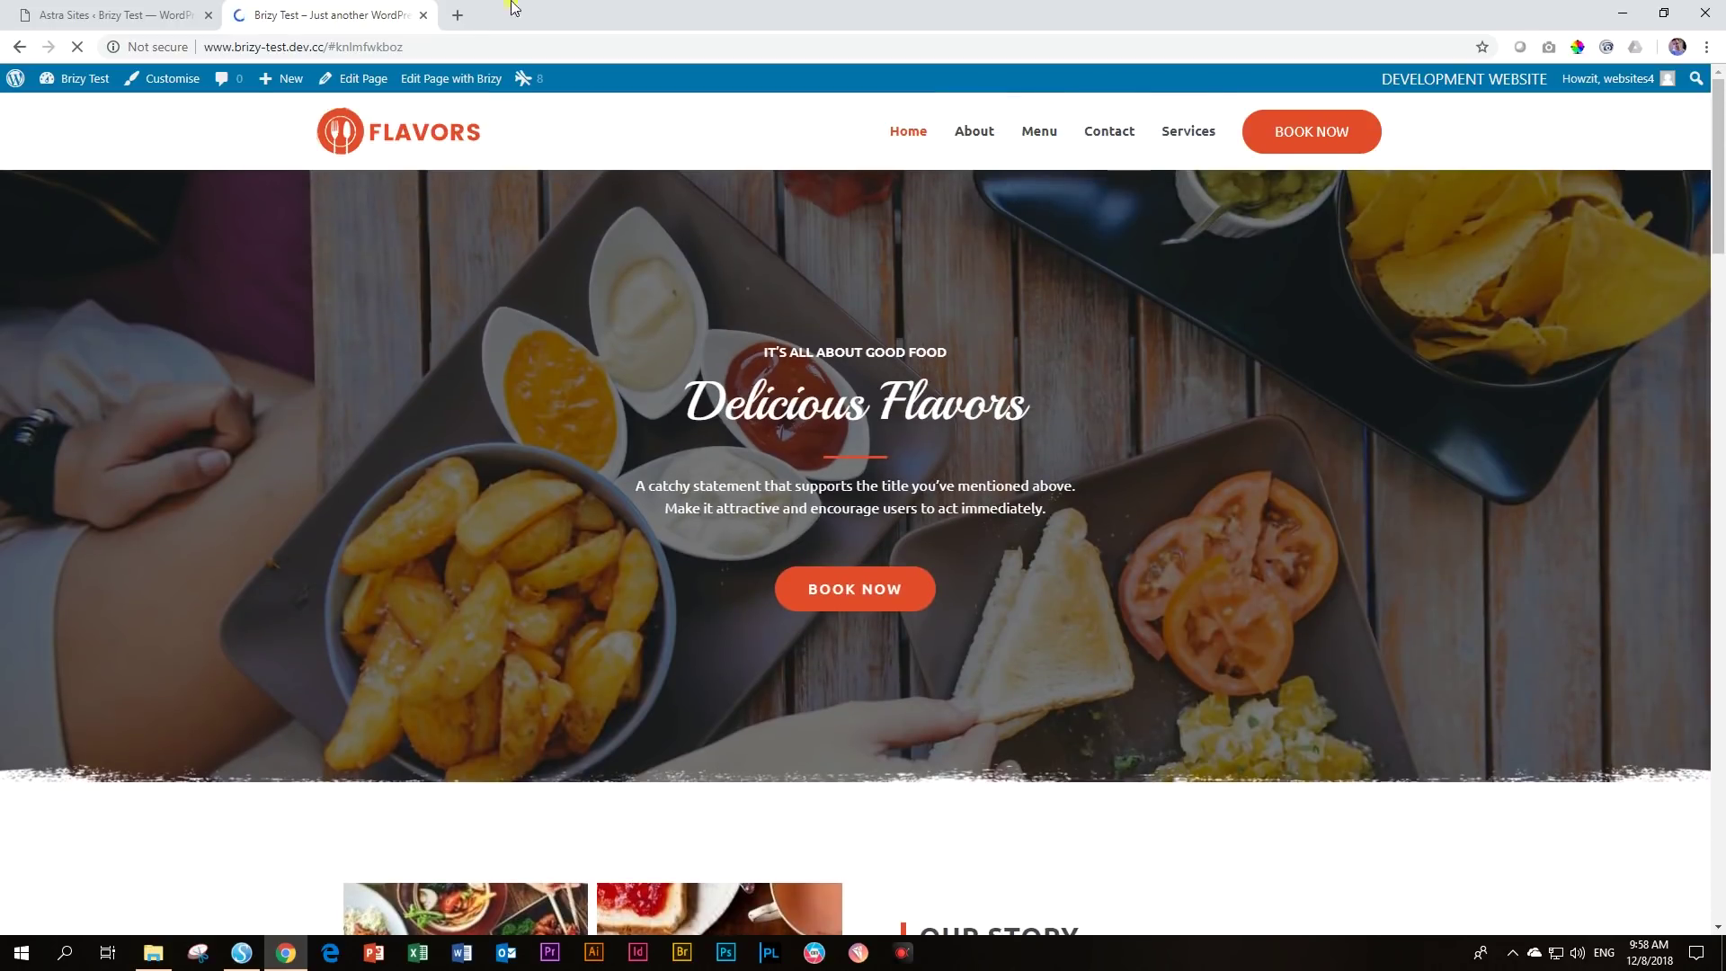
pyautogui.click(450, 79)
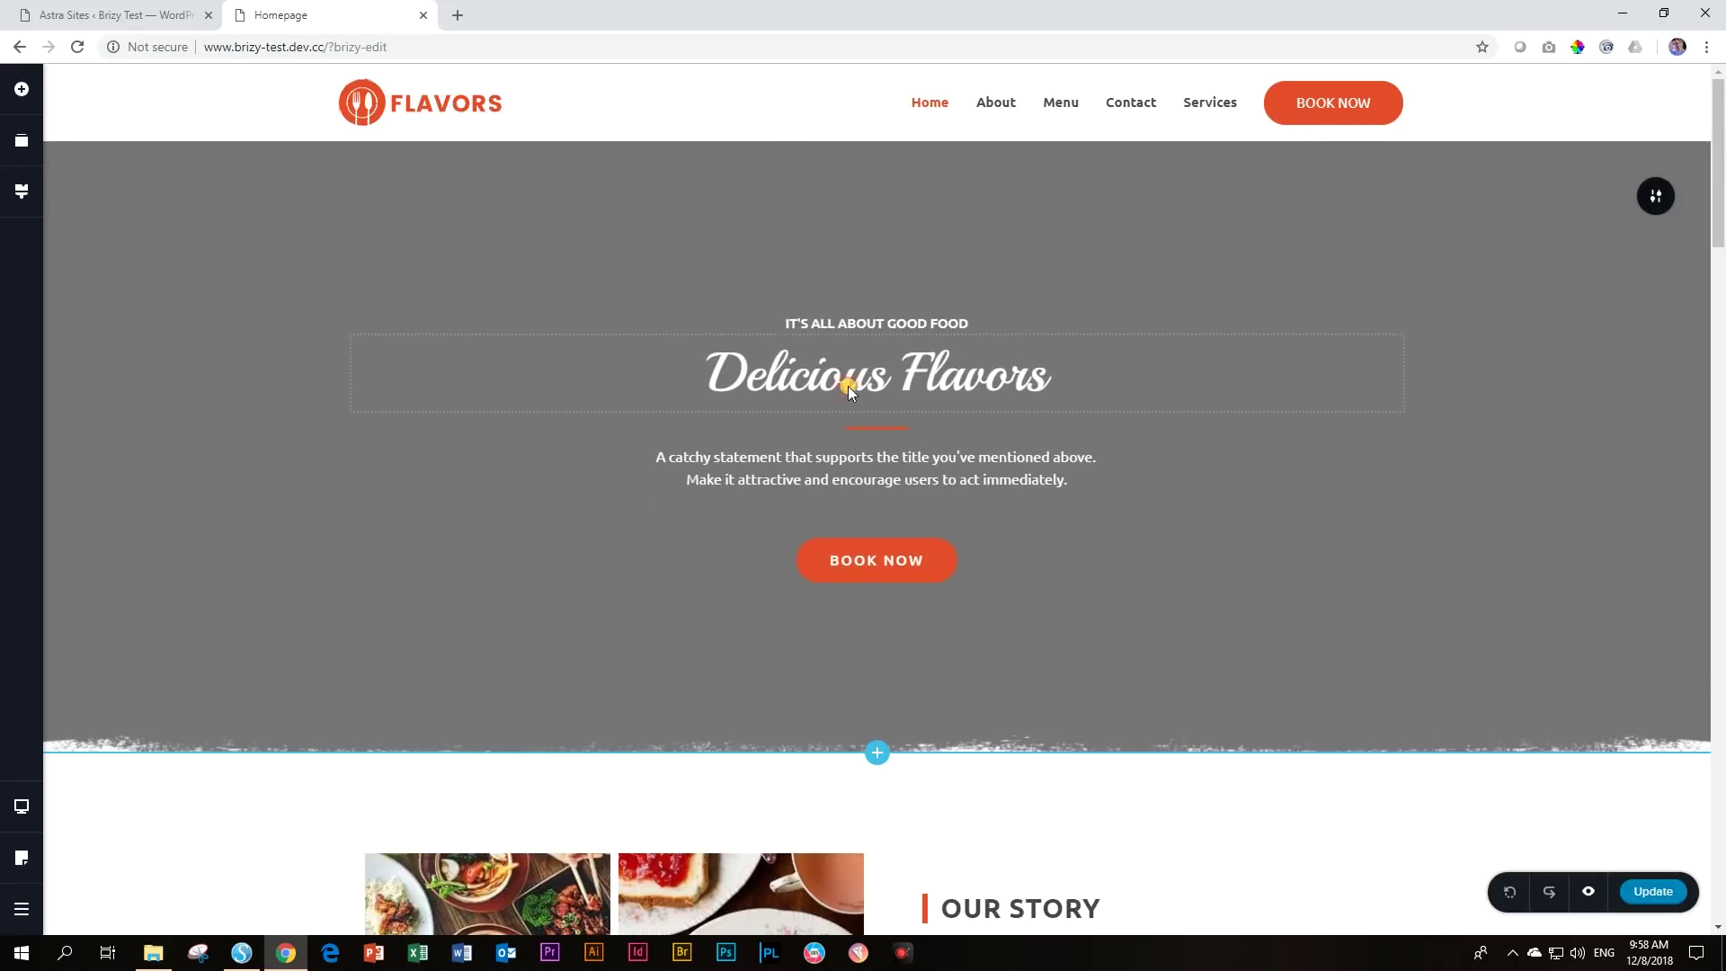
# - Select the hero heading, paragraph and BOOK NOW button, then the Our Story text, button and images
pyautogui.click(848, 385)
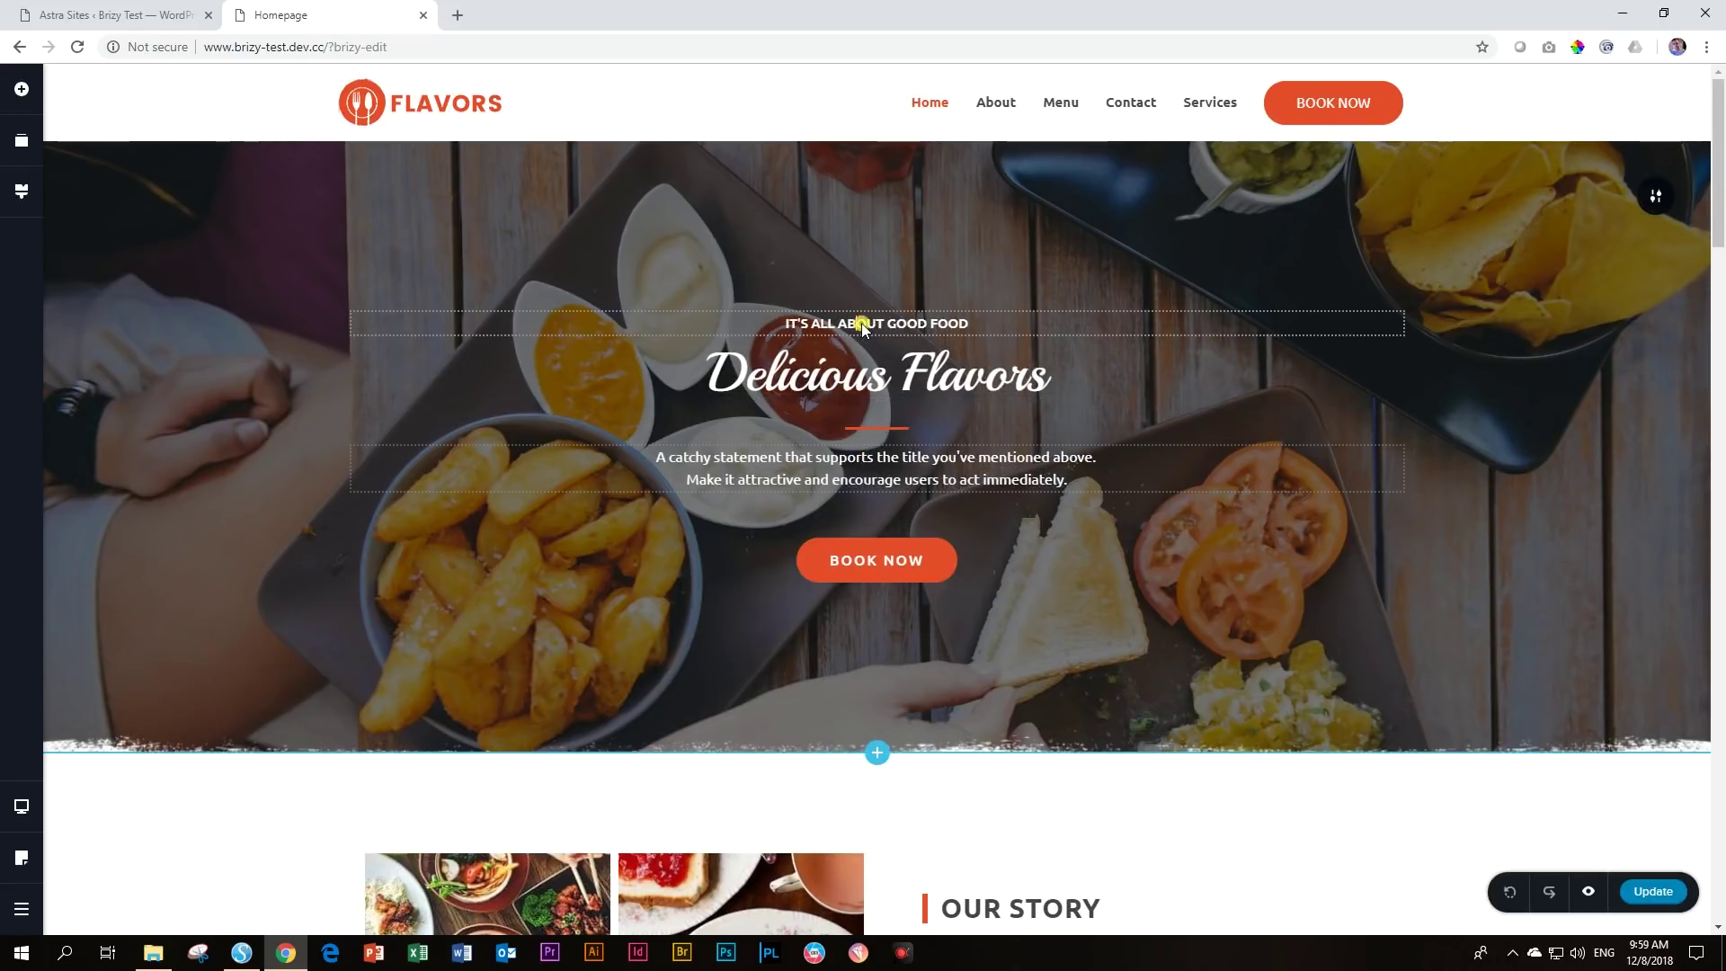
pyautogui.click(885, 479)
pyautogui.click(877, 550)
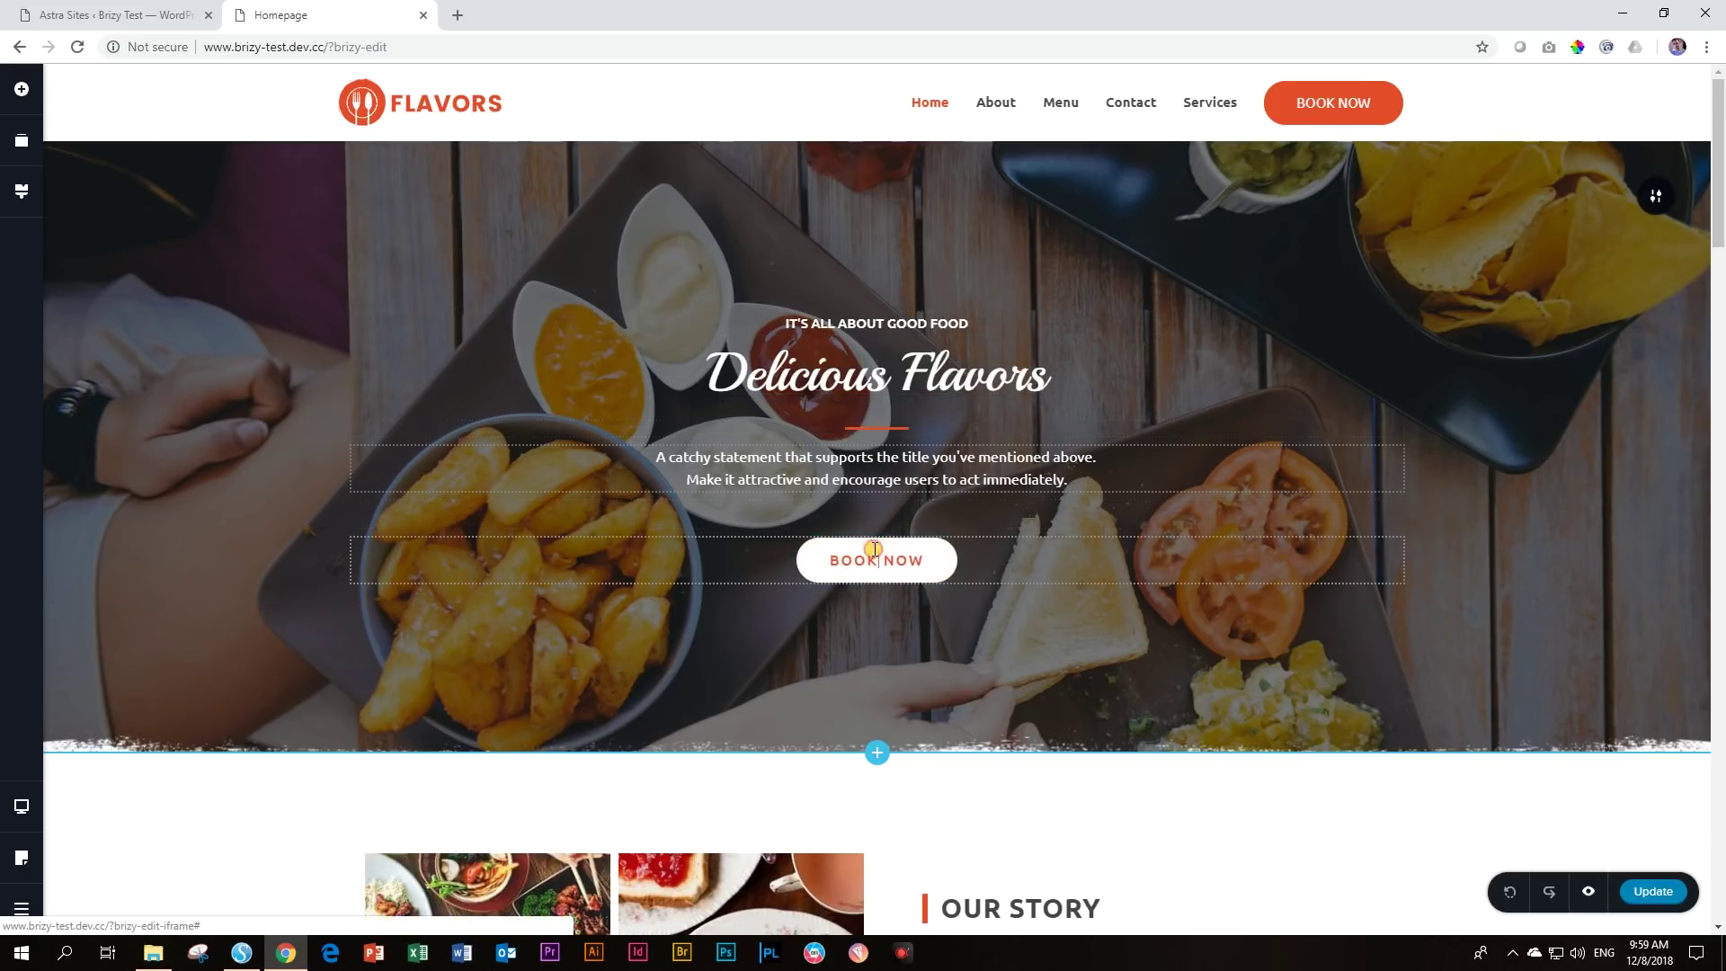
pyautogui.scroll(-5, 863, 504)
pyautogui.click(953, 461)
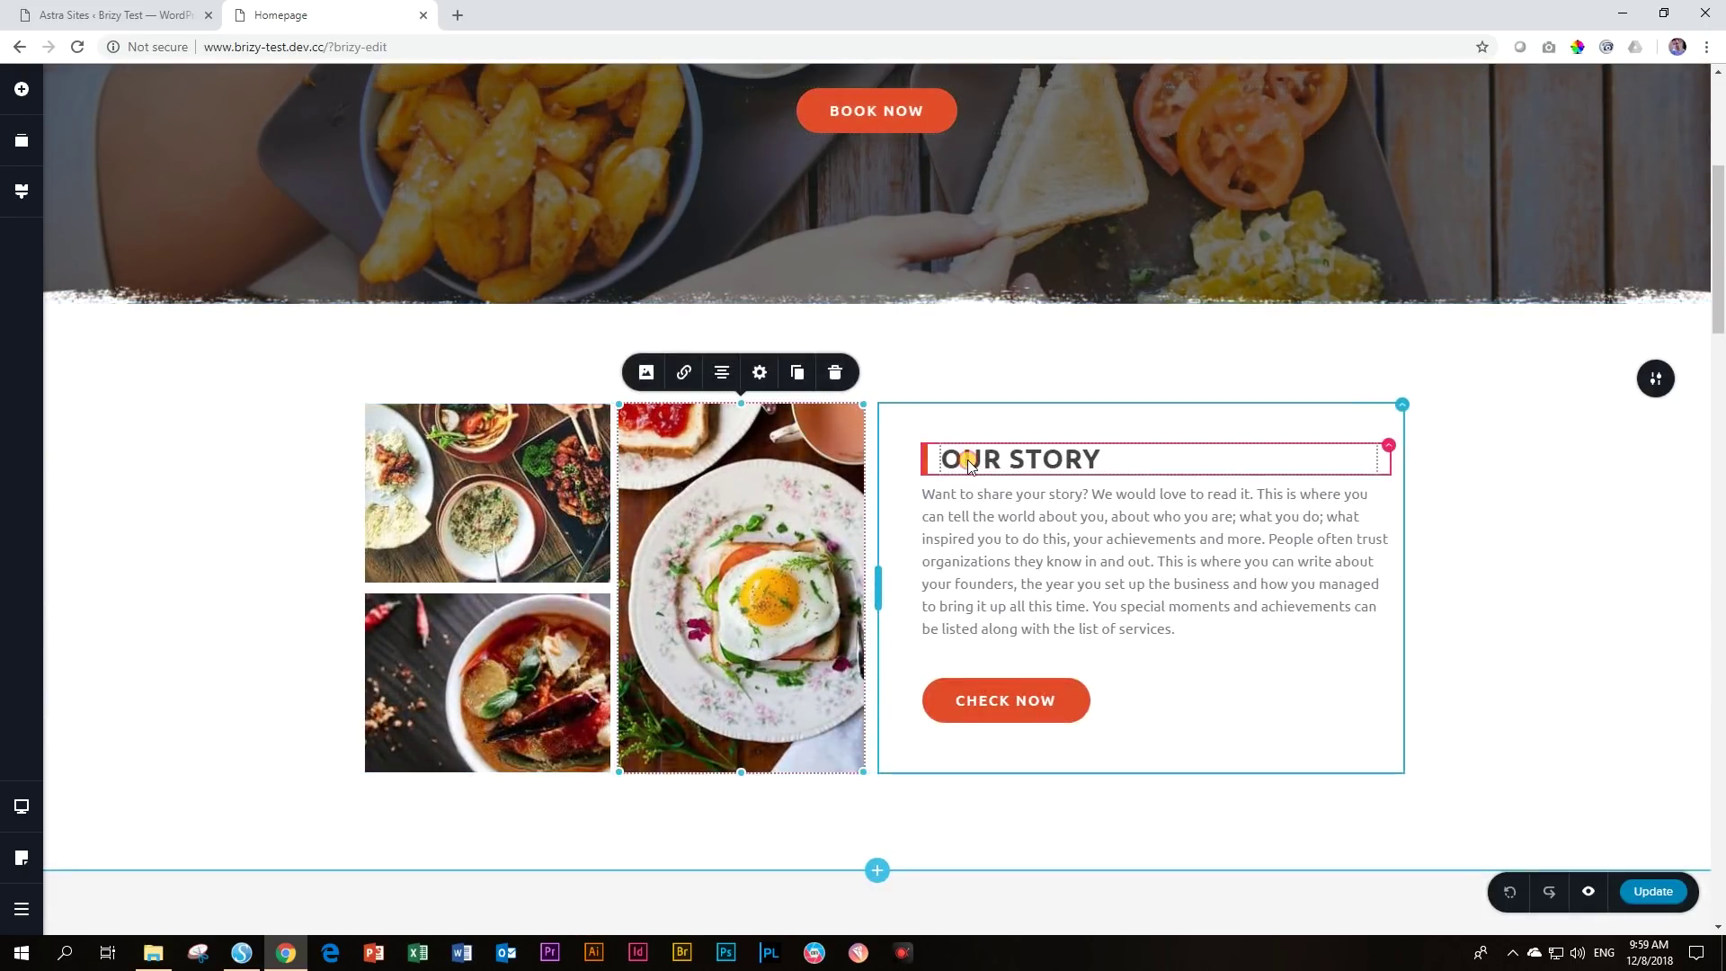
pyautogui.click(1022, 589)
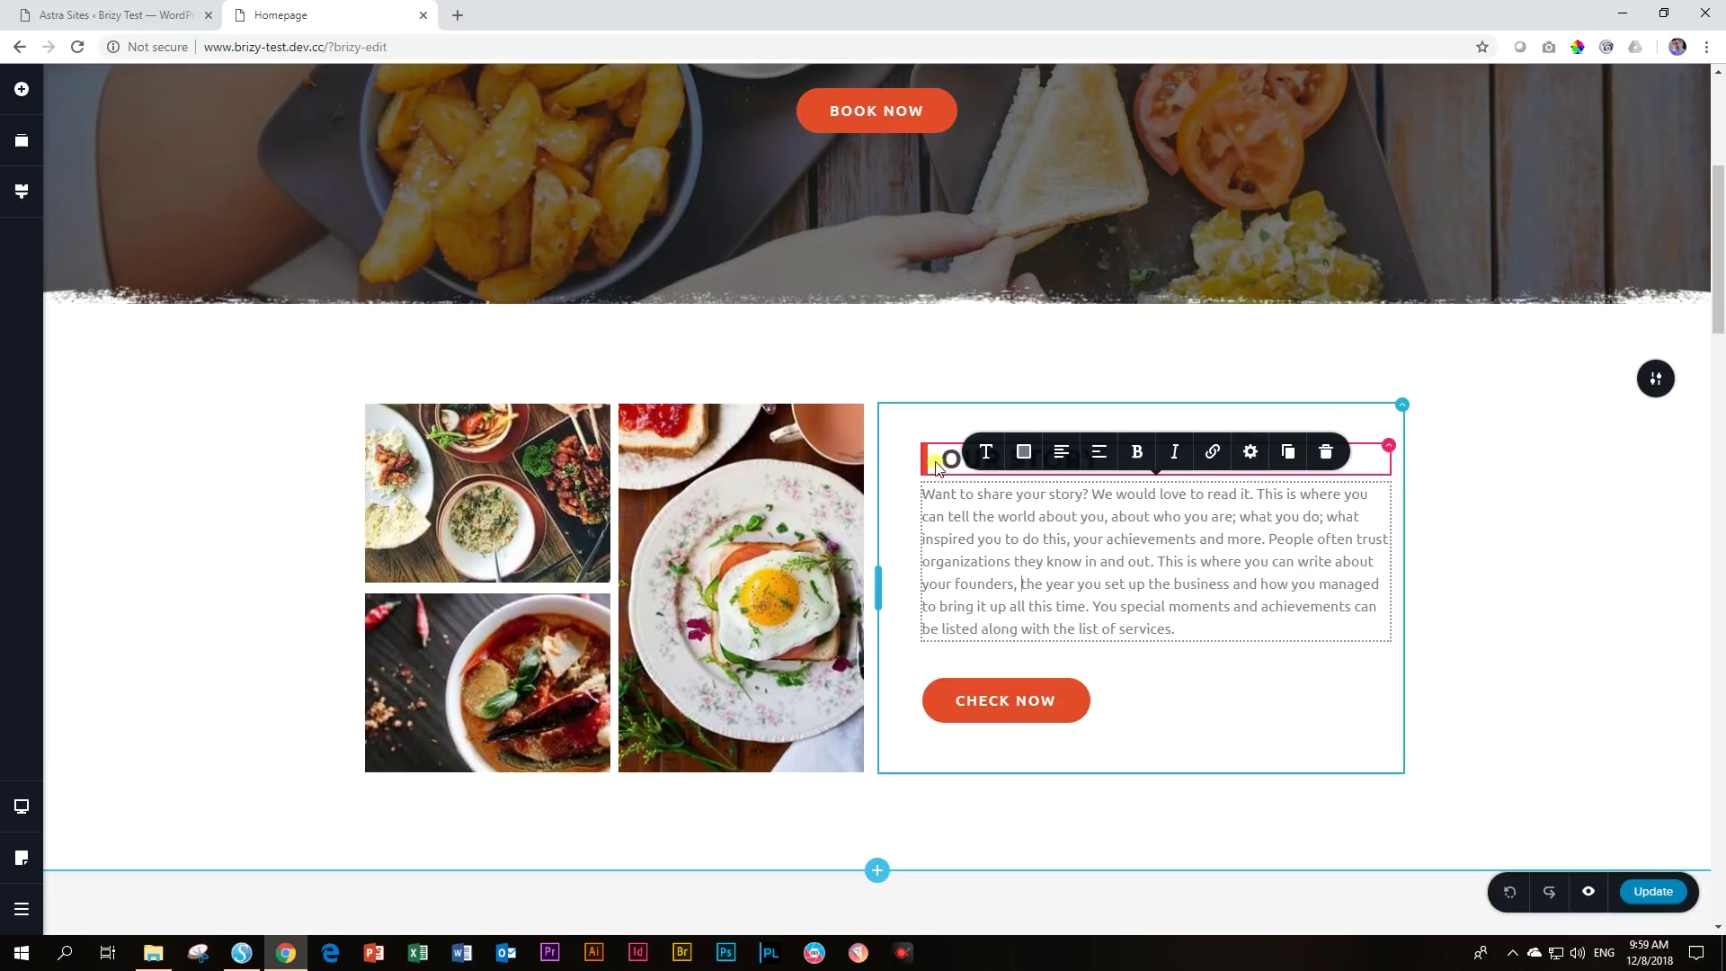
pyautogui.click(964, 703)
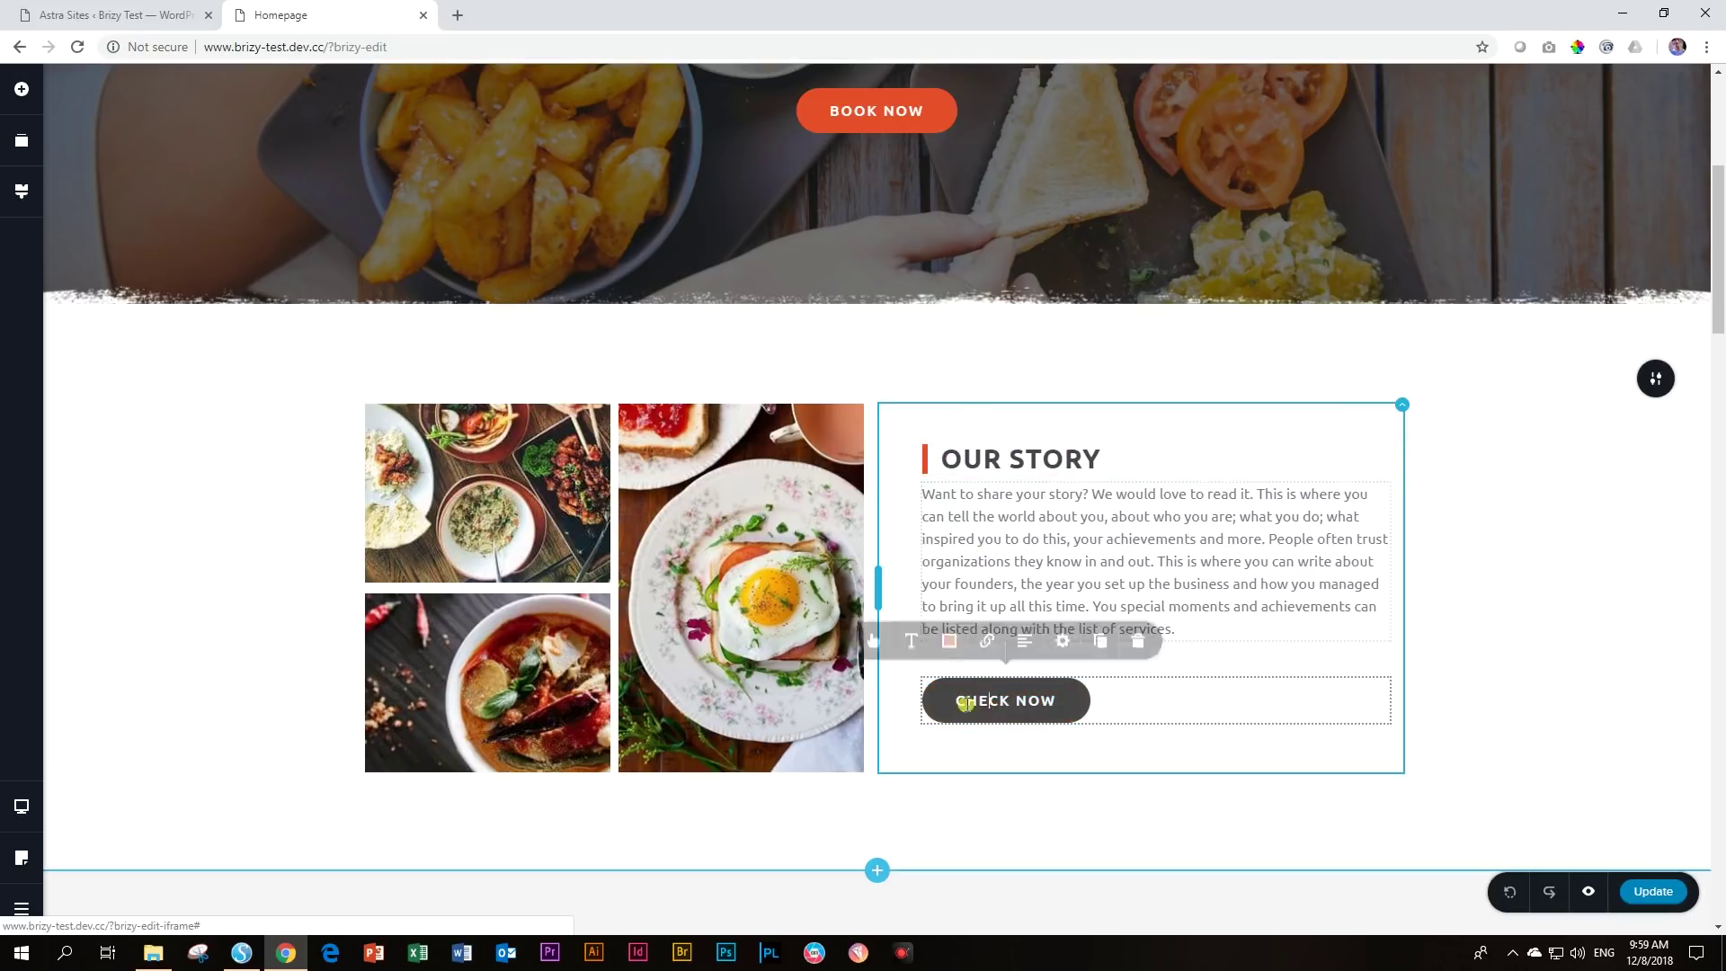
pyautogui.click(807, 627)
pyautogui.click(570, 619)
pyautogui.click(687, 603)
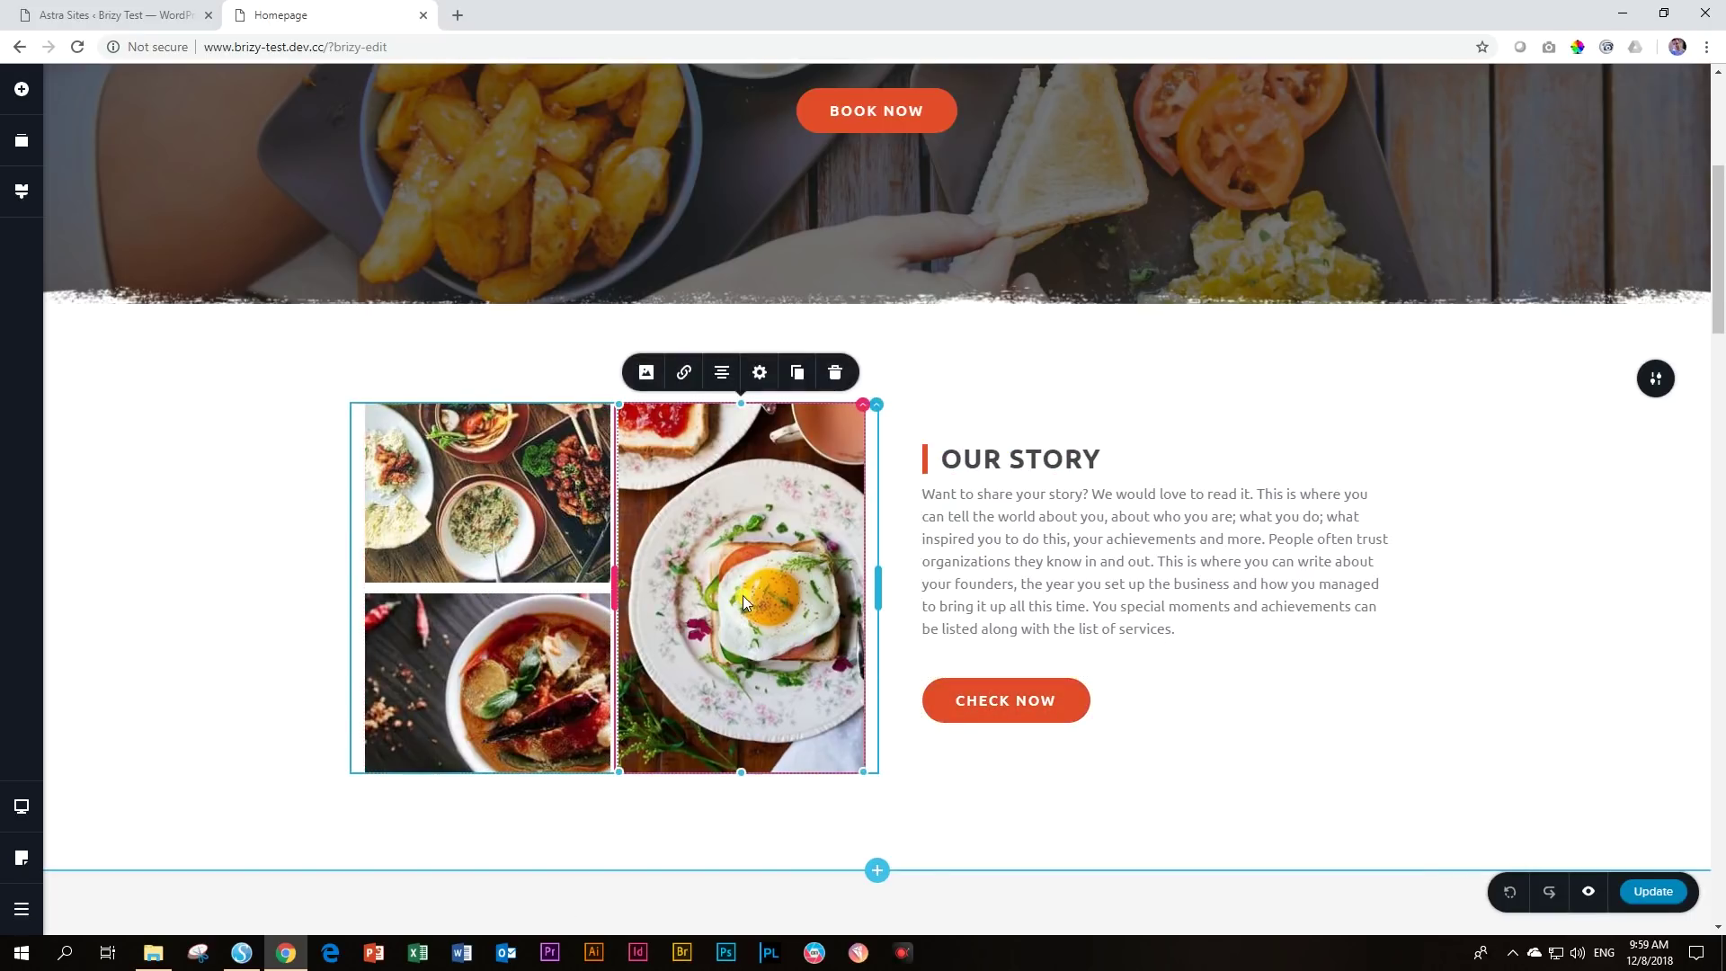
# - Inspect the OUR SPECIALTIES heading, Food card image and title, and DOWNLOAD FULL MENU button
pyautogui.scroll(-8, 721, 580)
pyautogui.click(973, 291)
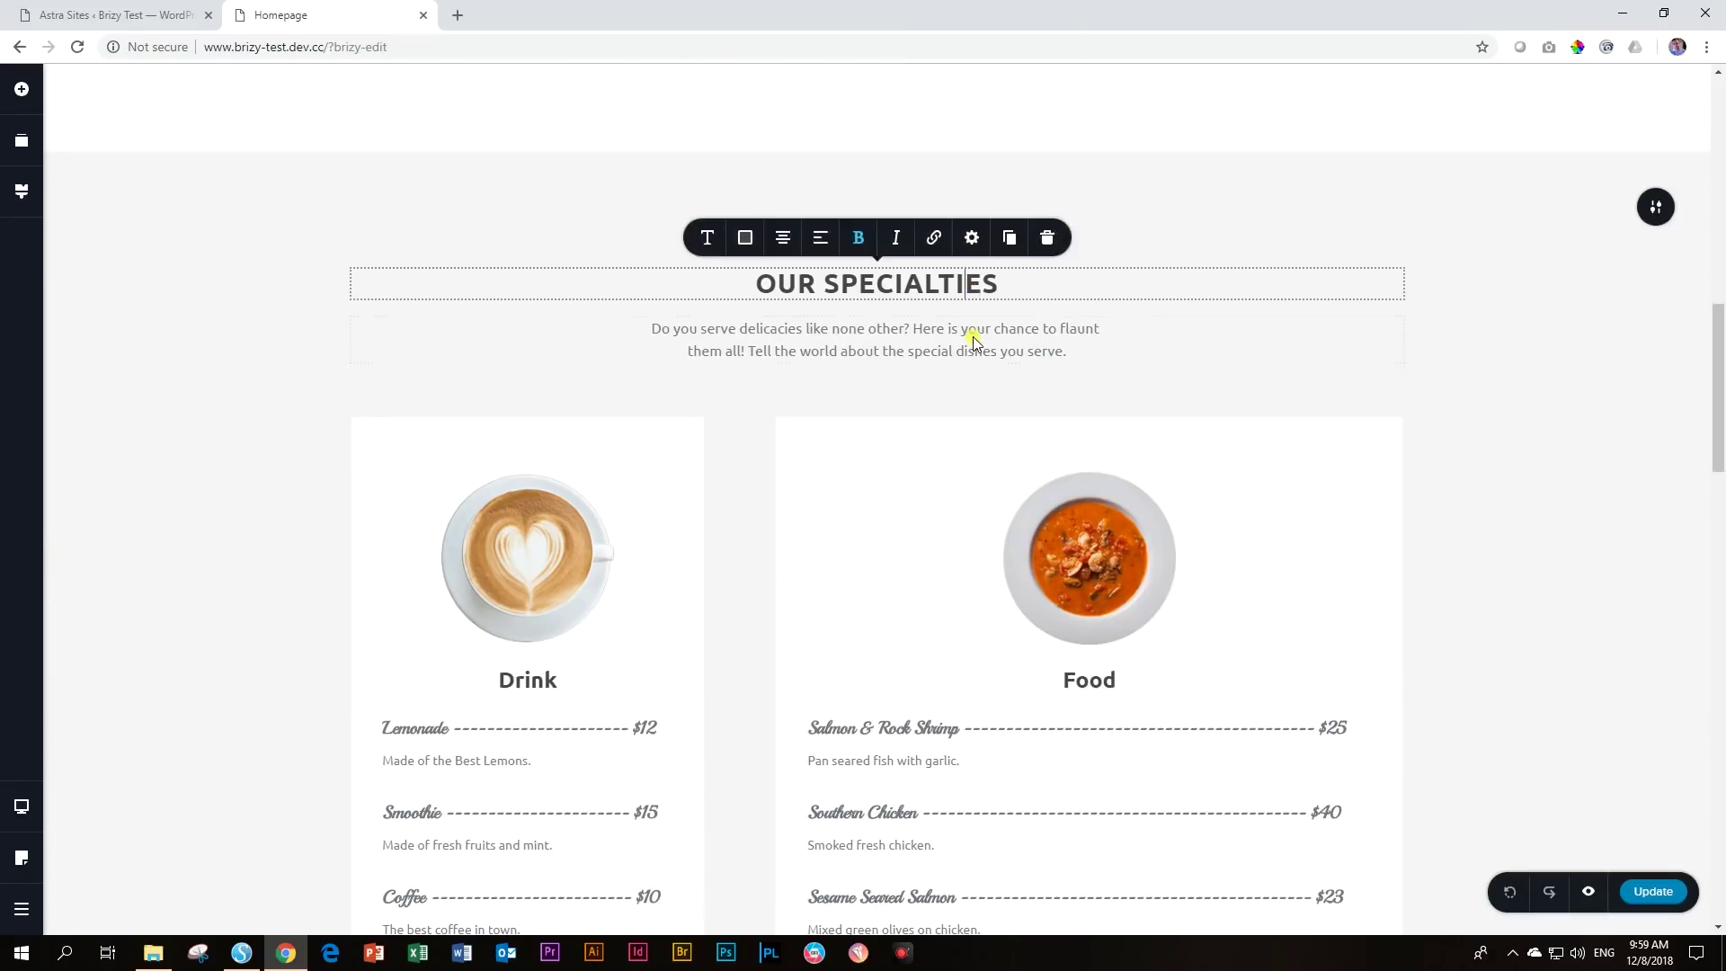
pyautogui.click(1064, 530)
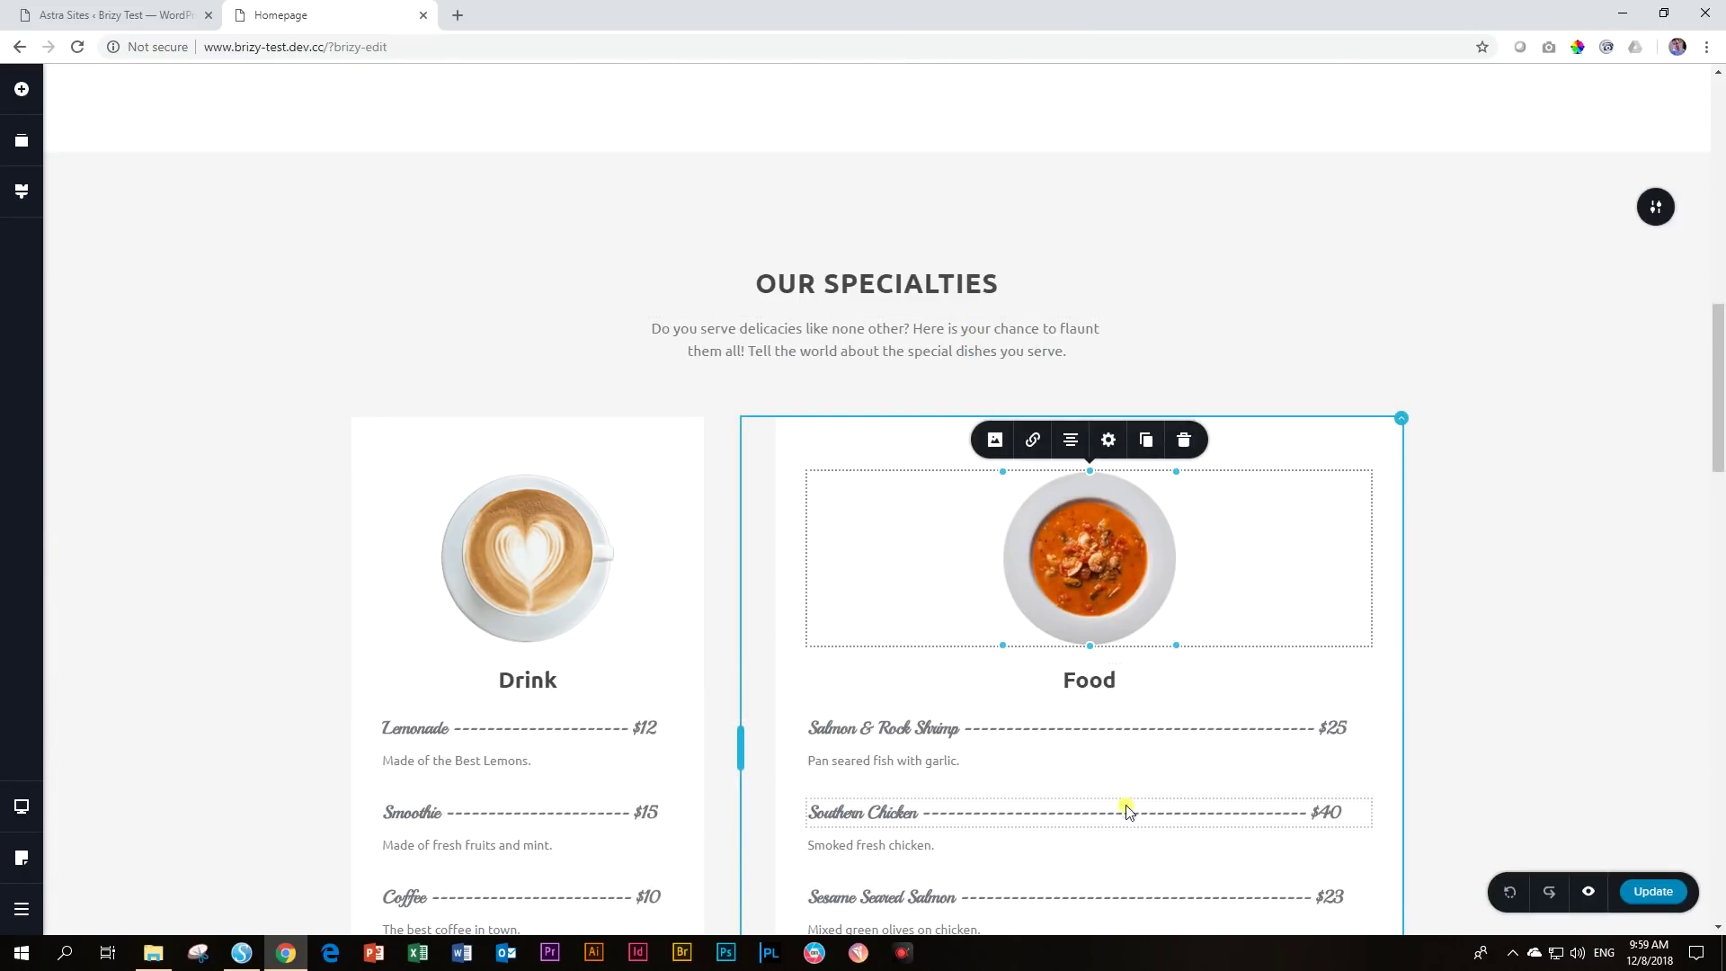
pyautogui.click(1104, 679)
pyautogui.scroll(-6, 1082, 751)
pyautogui.click(879, 647)
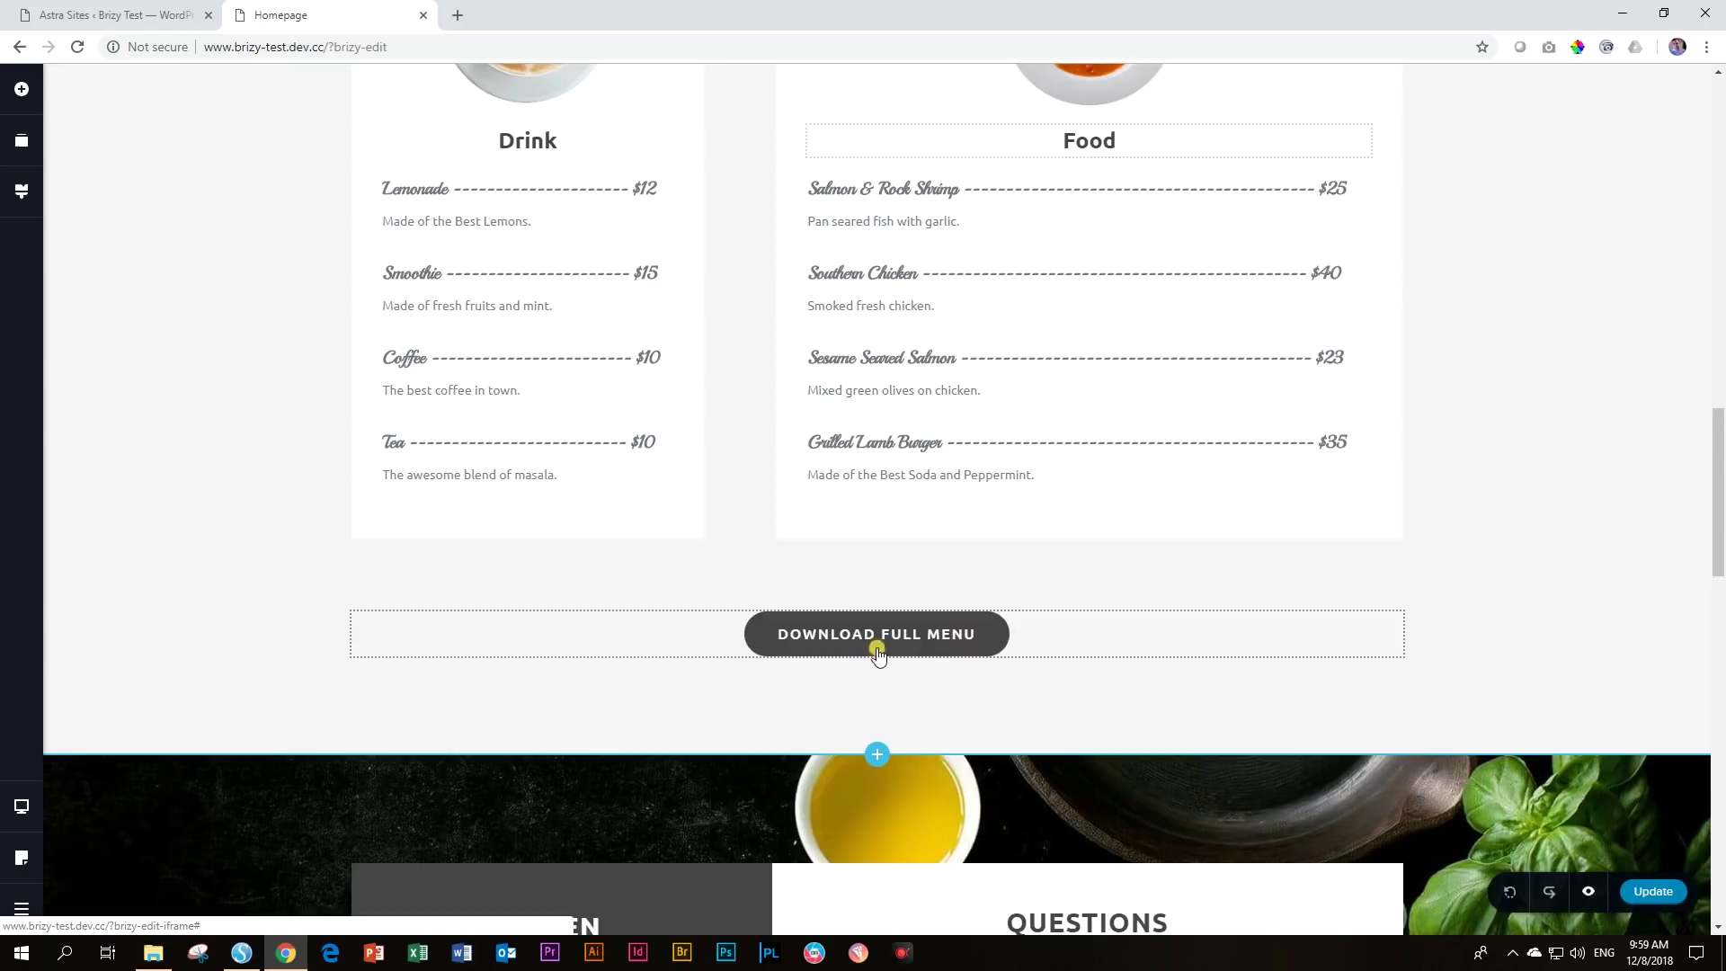
# - Inspect the Send Your Queries subtitle, OPEN heading and weekday and weekend opening-hours lines
pyautogui.scroll(-7, 879, 647)
pyautogui.click(936, 412)
pyautogui.click(920, 326)
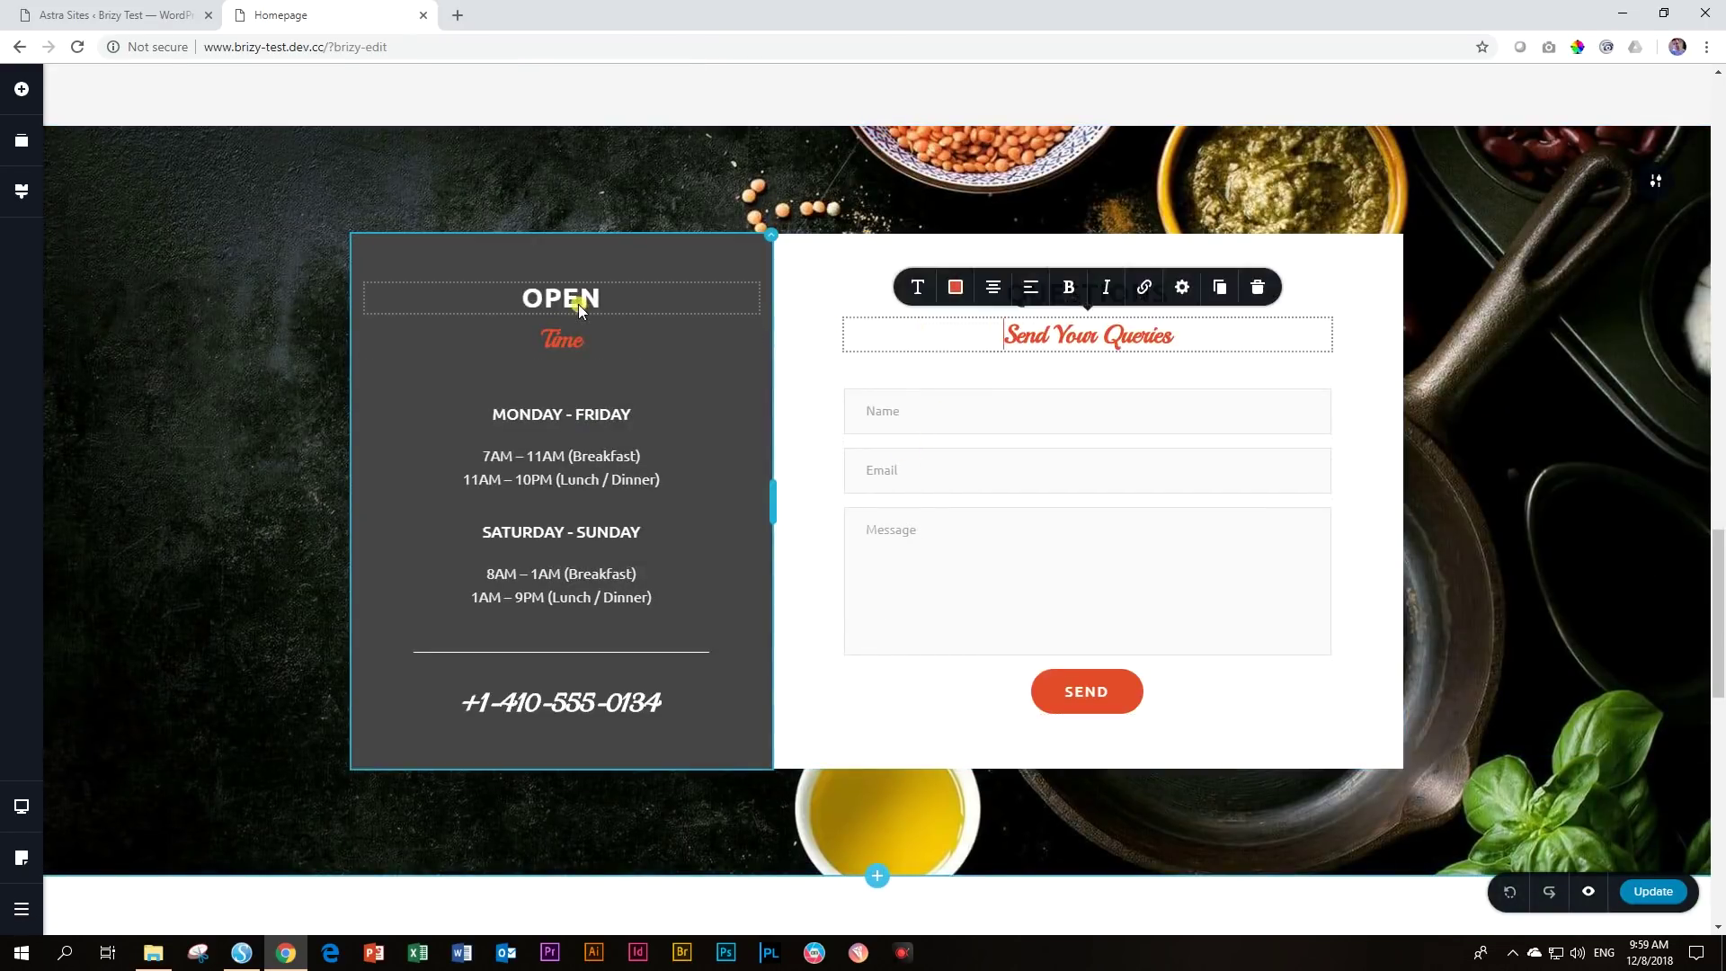
pyautogui.click(579, 304)
pyautogui.click(575, 335)
pyautogui.click(573, 470)
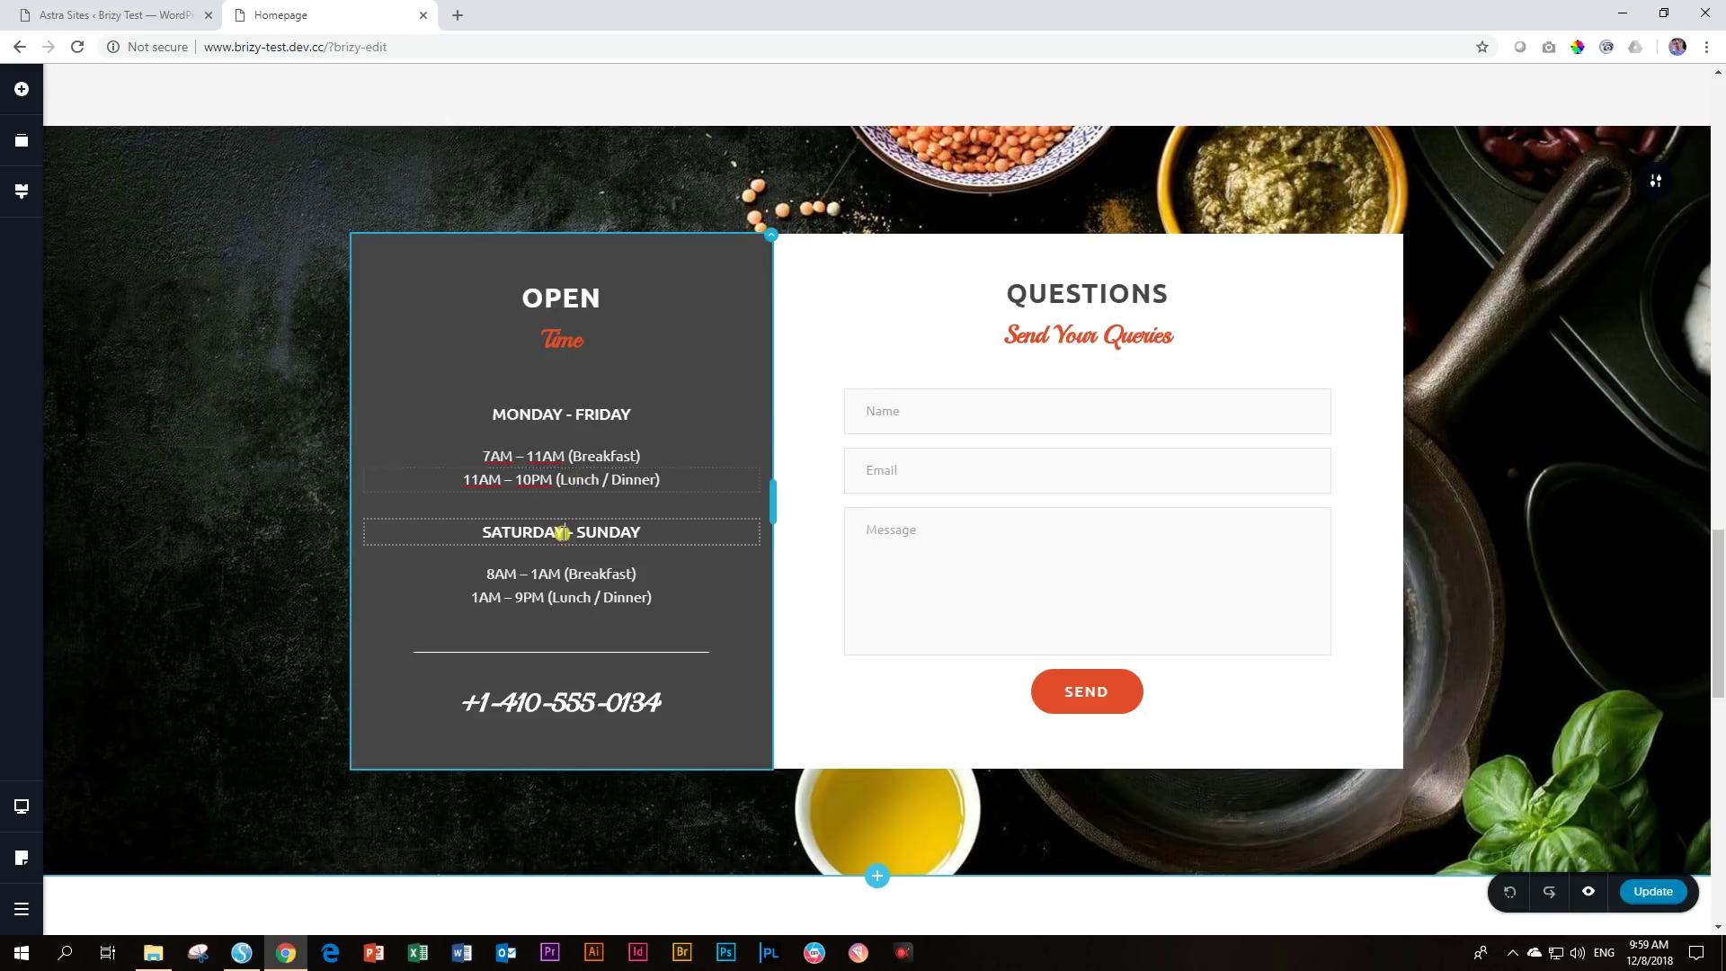
pyautogui.click(562, 572)
pyautogui.click(563, 598)
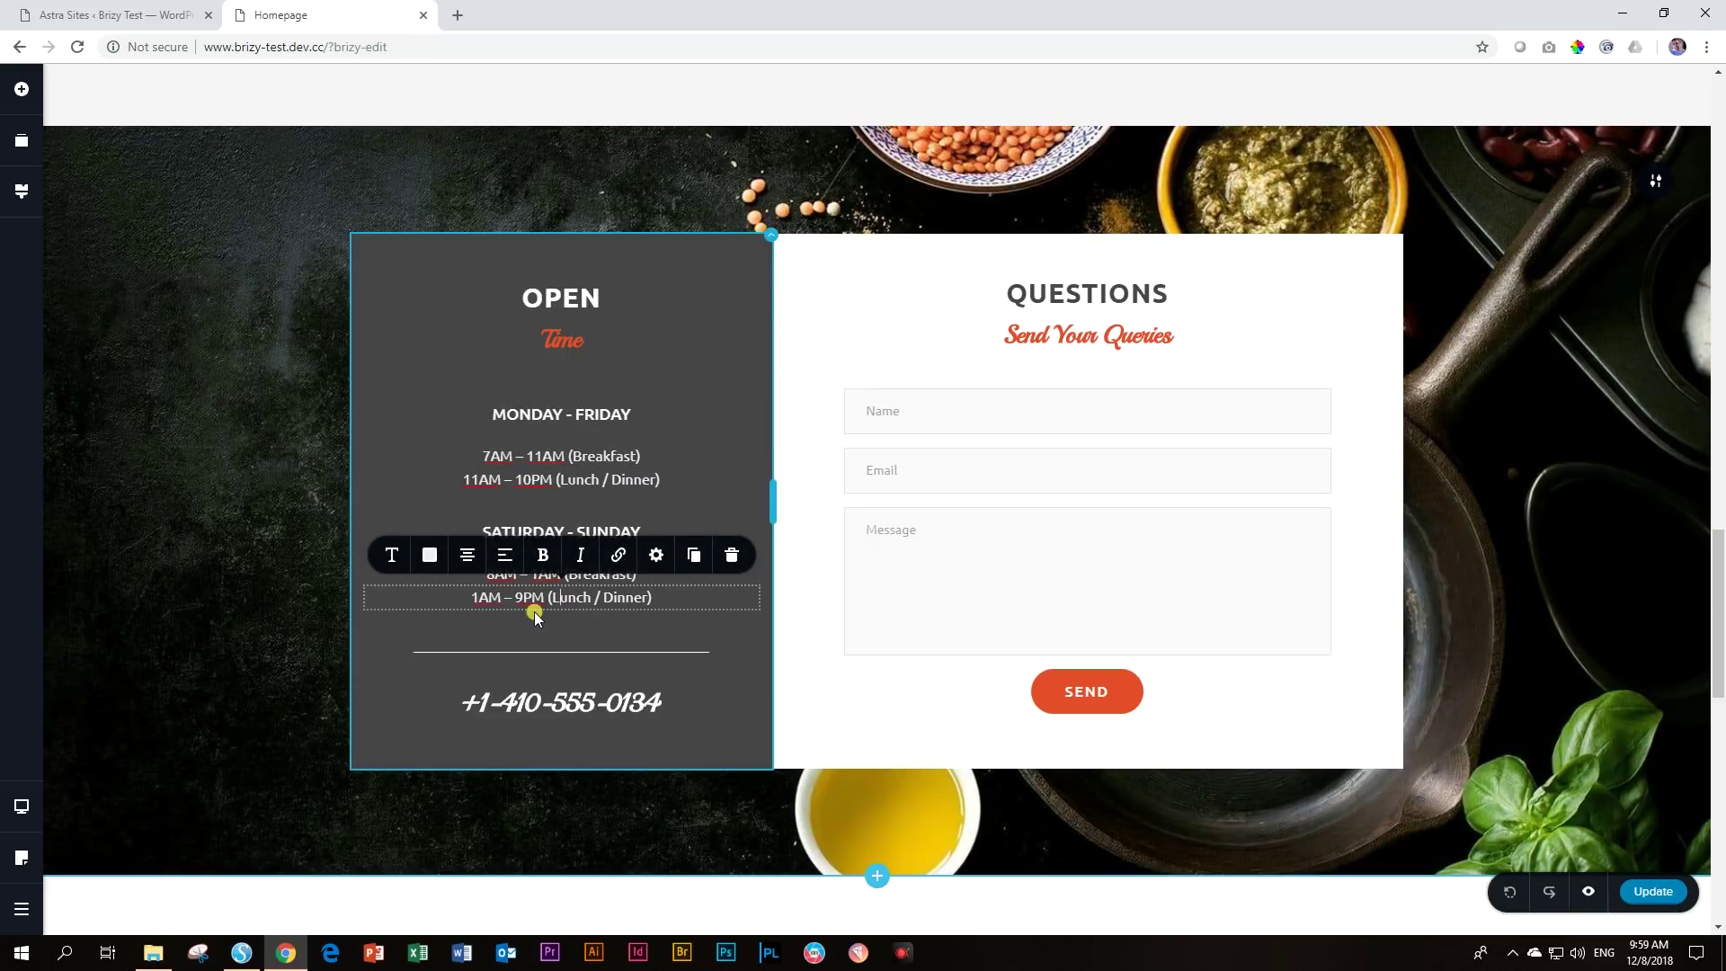
pyautogui.scroll(-9, 534, 617)
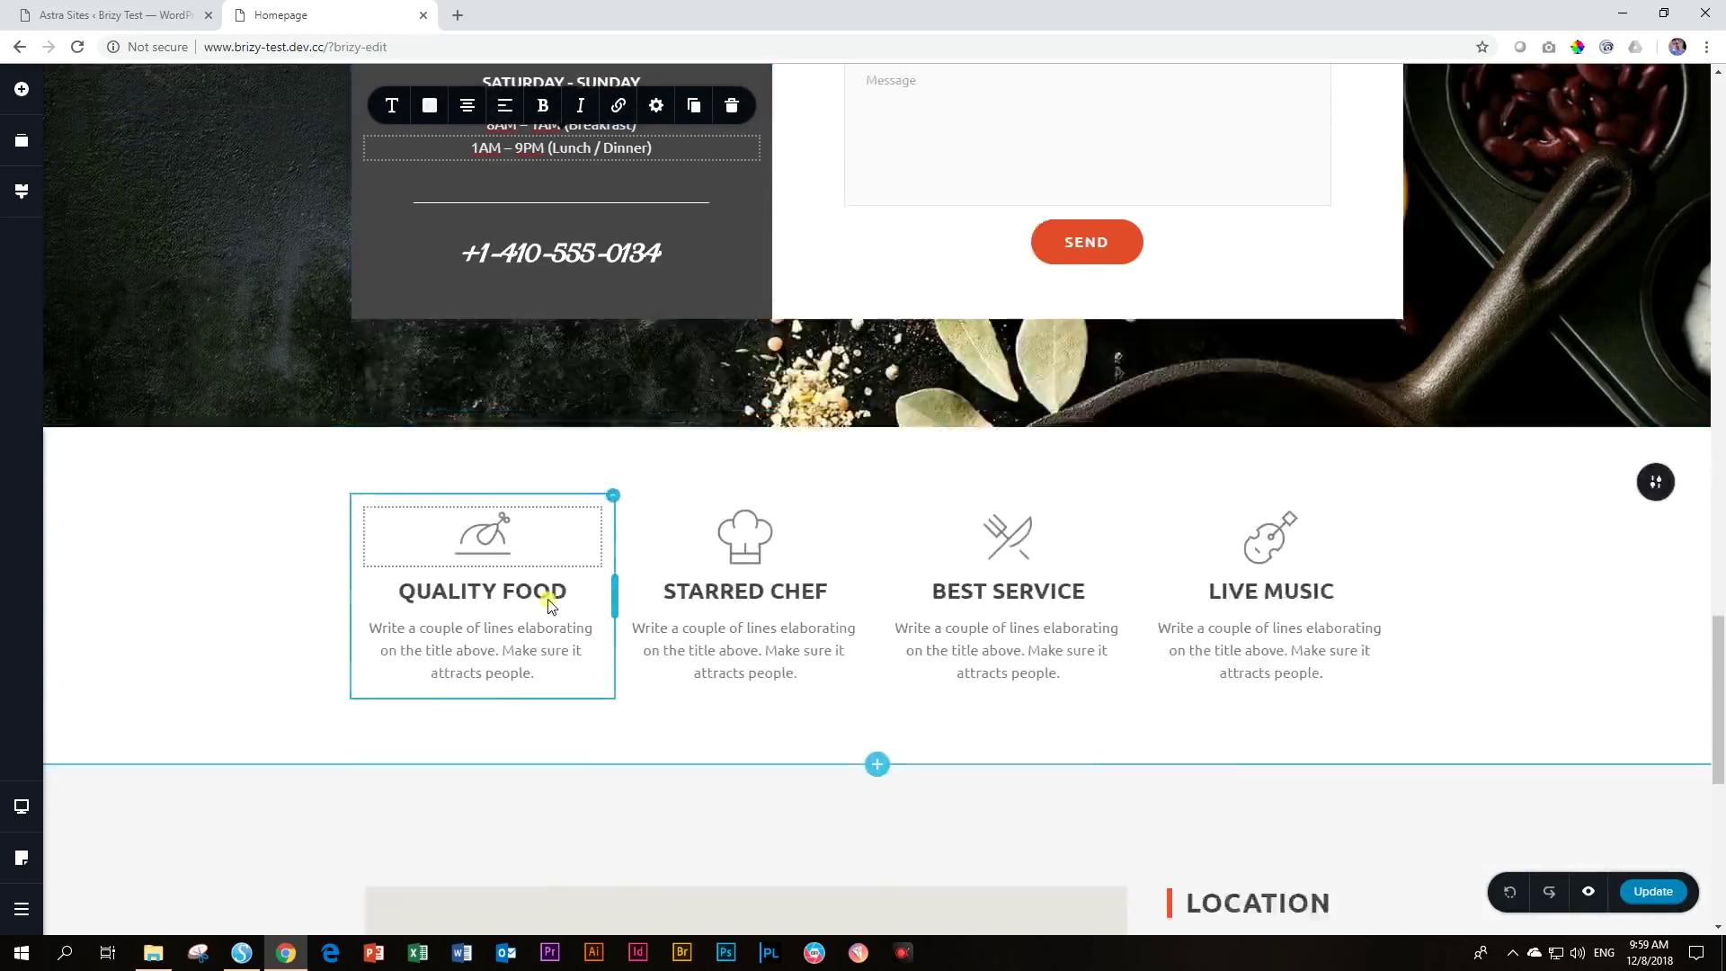
pyautogui.scroll(7, 548, 598)
pyautogui.scroll(10, 547, 598)
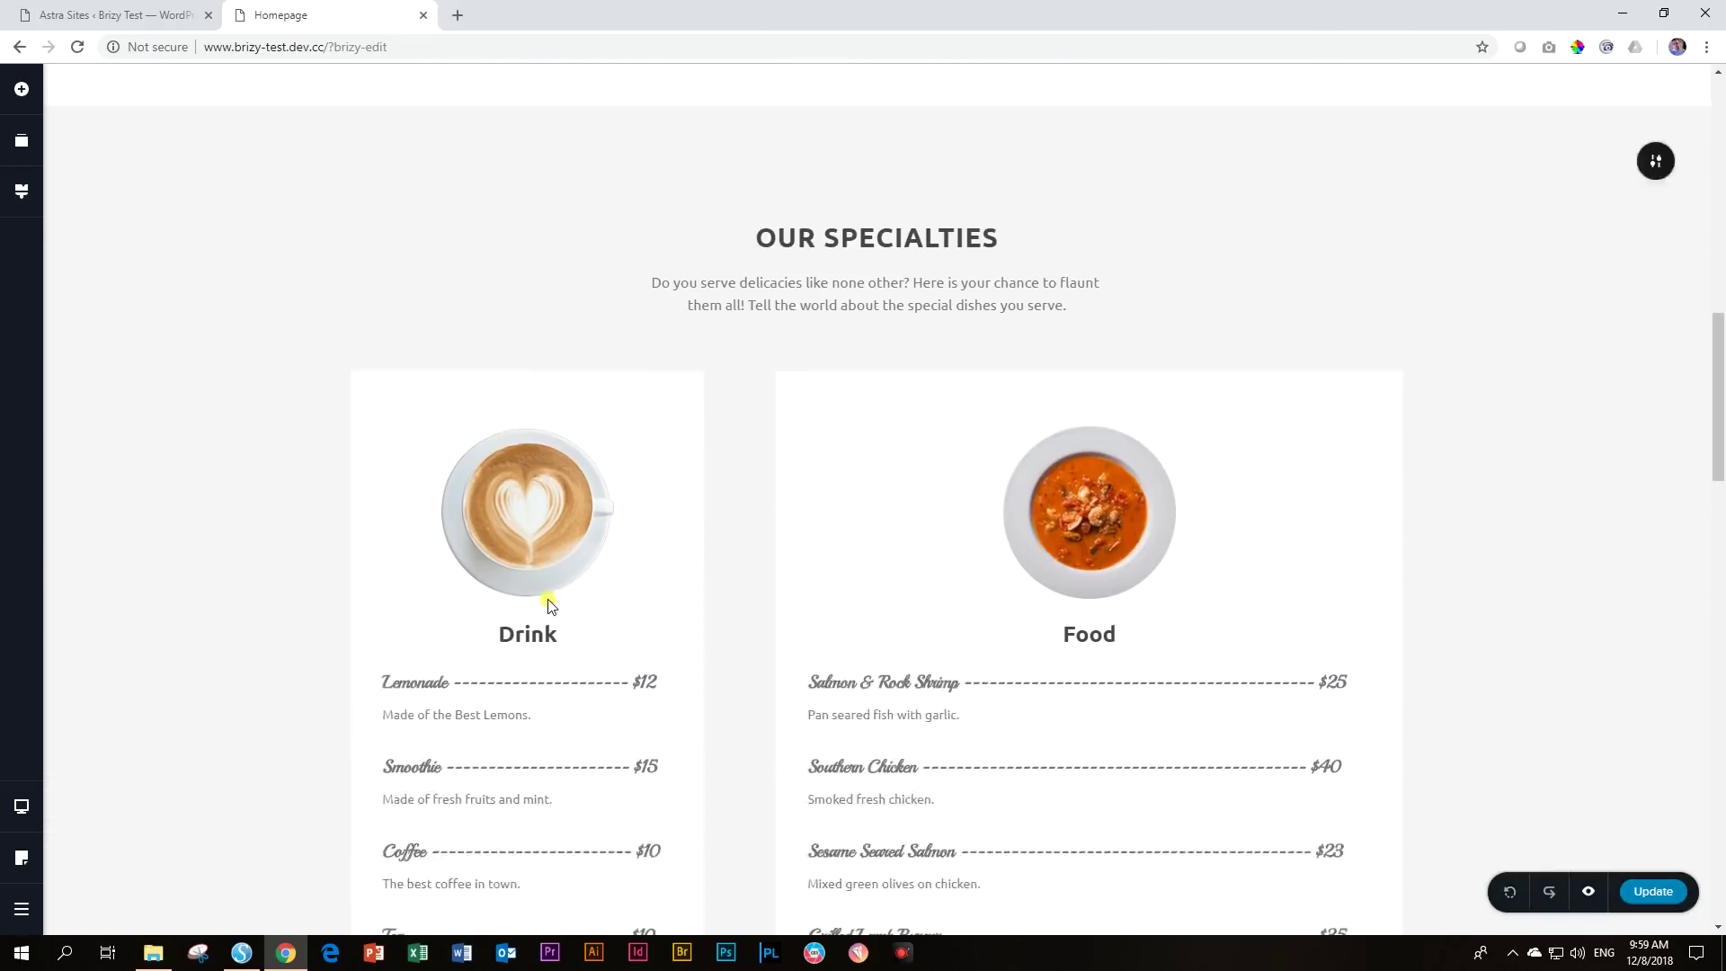
pyautogui.scroll(5, 547, 599)
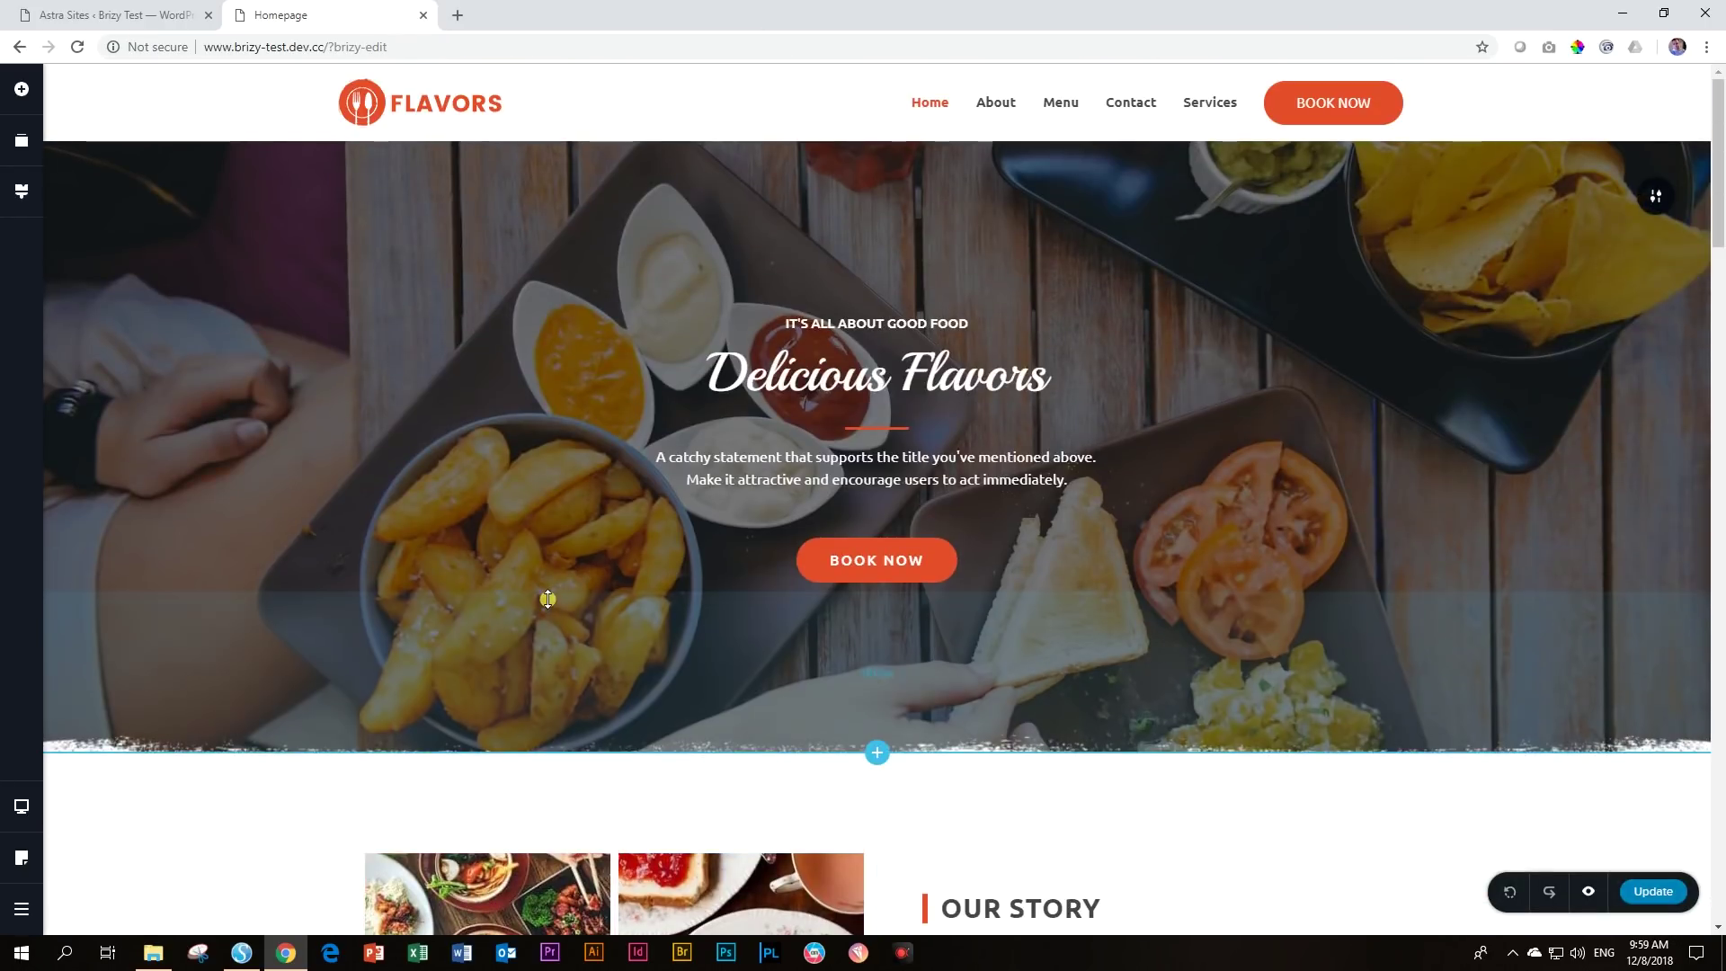